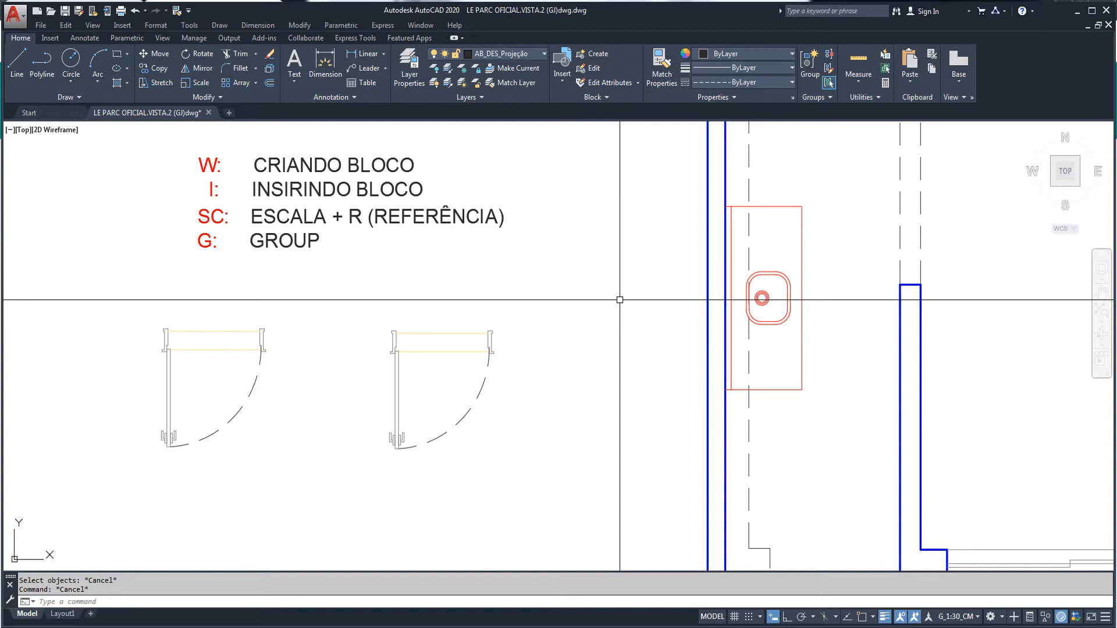
pyautogui.moveTo(466, 386); pyautogui.dragTo(528, 322, button='middle')
pyautogui.scroll(2, 384, 285)
pyautogui.moveTo(378, 274)
pyautogui.mouseDown(button='middle')
pyautogui.moveTo(416, 250)
pyautogui.moveTo(429, 361)
pyautogui.moveTo(412, 340)
pyautogui.mouseUp(button='middle')
pyautogui.scroll(-2, 416, 330)
pyautogui.moveTo(455, 307); pyautogui.dragTo(439, 341, button='middle')
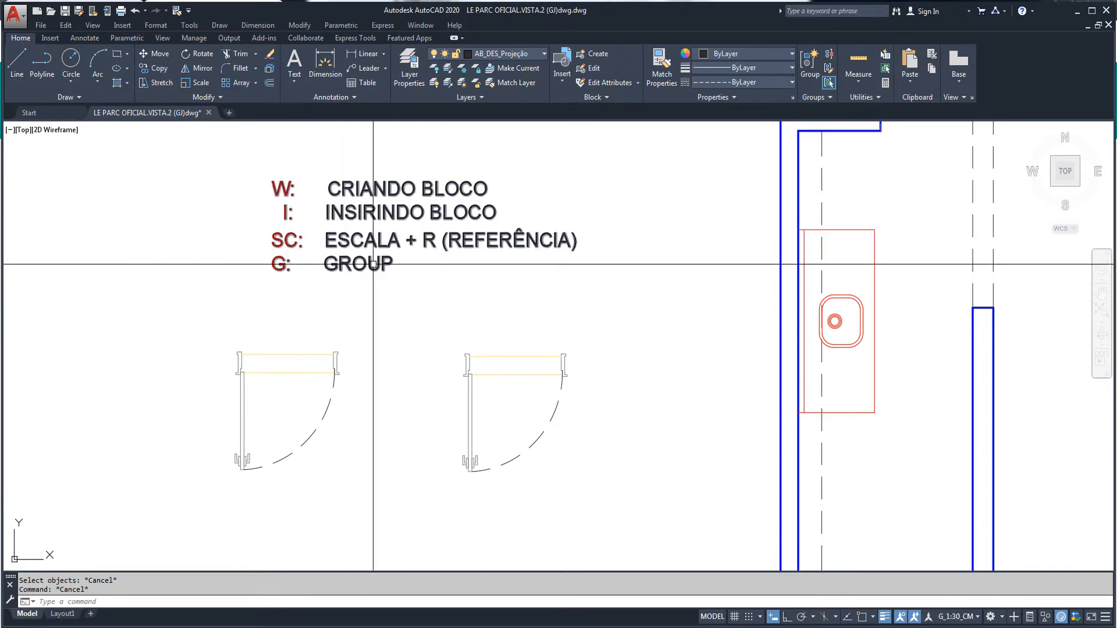
# Step: Start a Write Block and pick its base point at the upper outer endpoint of the left door's right jamb
pyautogui.scroll(3, 395, 342)
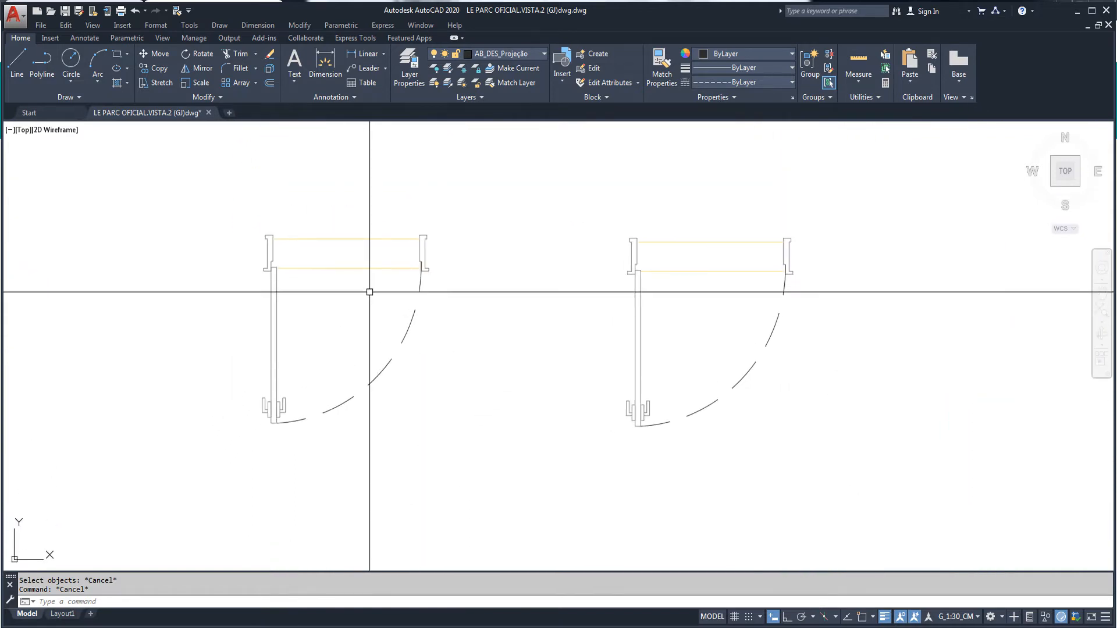
pyautogui.scroll(2, 407, 309)
pyautogui.moveTo(407, 309)
pyautogui.mouseDown(button='middle')
pyautogui.moveTo(410, 290)
pyautogui.moveTo(393, 290)
pyautogui.mouseUp(button='middle')
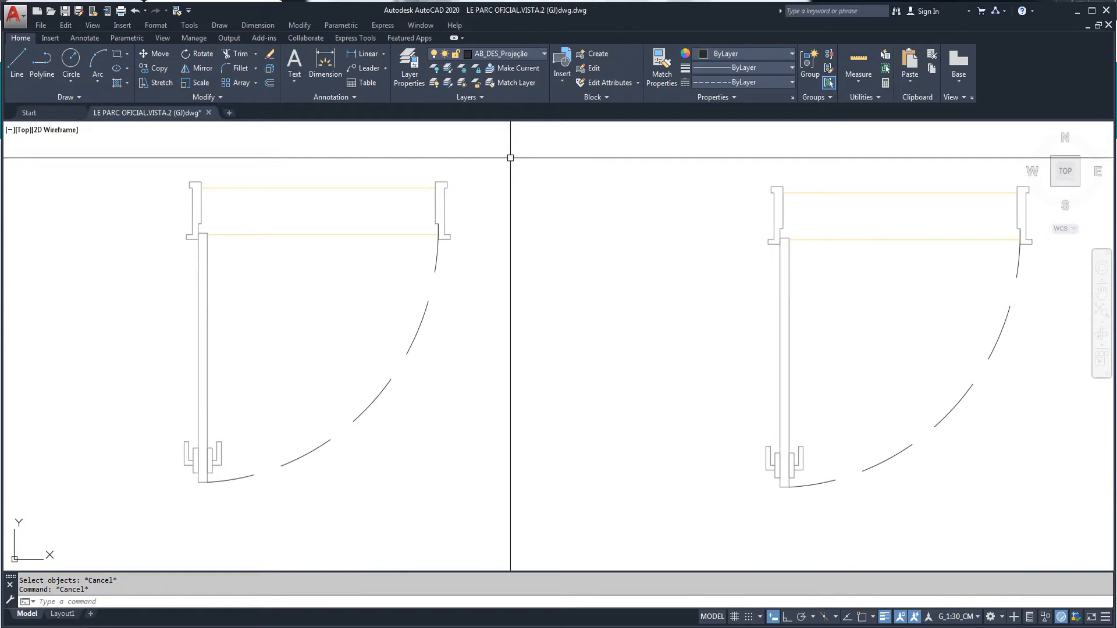
pyautogui.write('w')
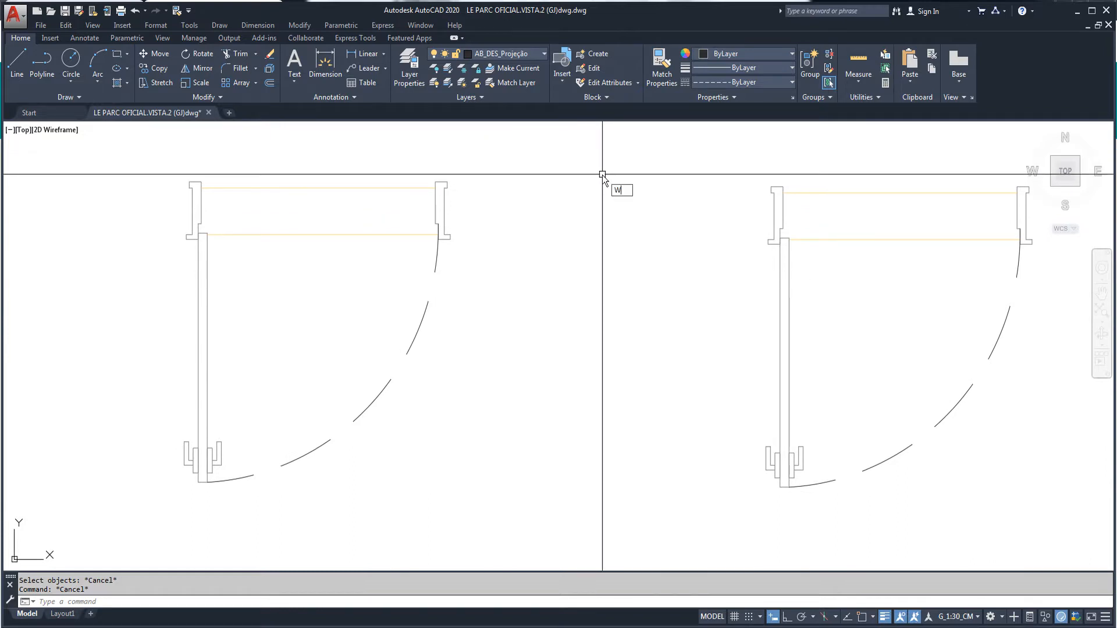
pyautogui.press('Return')
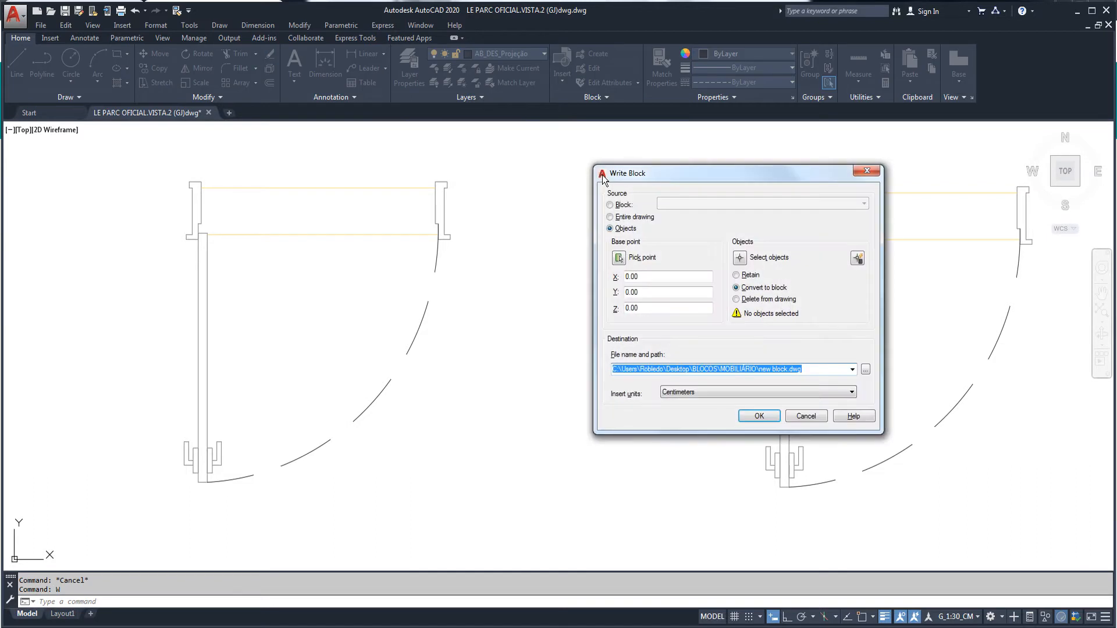
pyautogui.moveTo(659, 173); pyautogui.dragTo(637, 148)
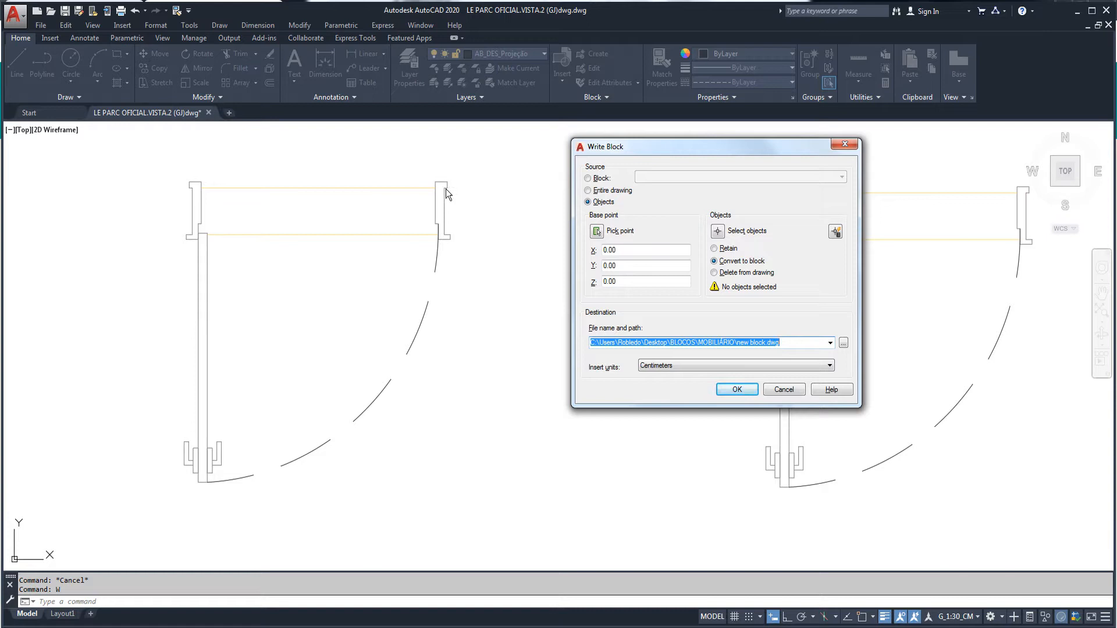
pyautogui.click(596, 231)
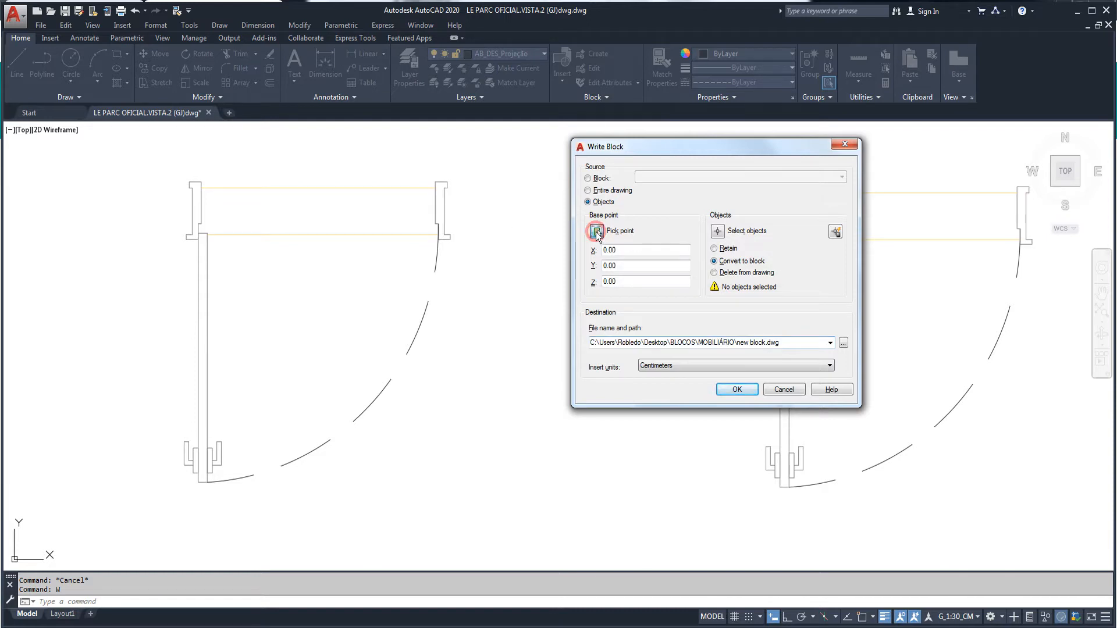
pyautogui.scroll(4, 430, 221)
pyautogui.press('F3')
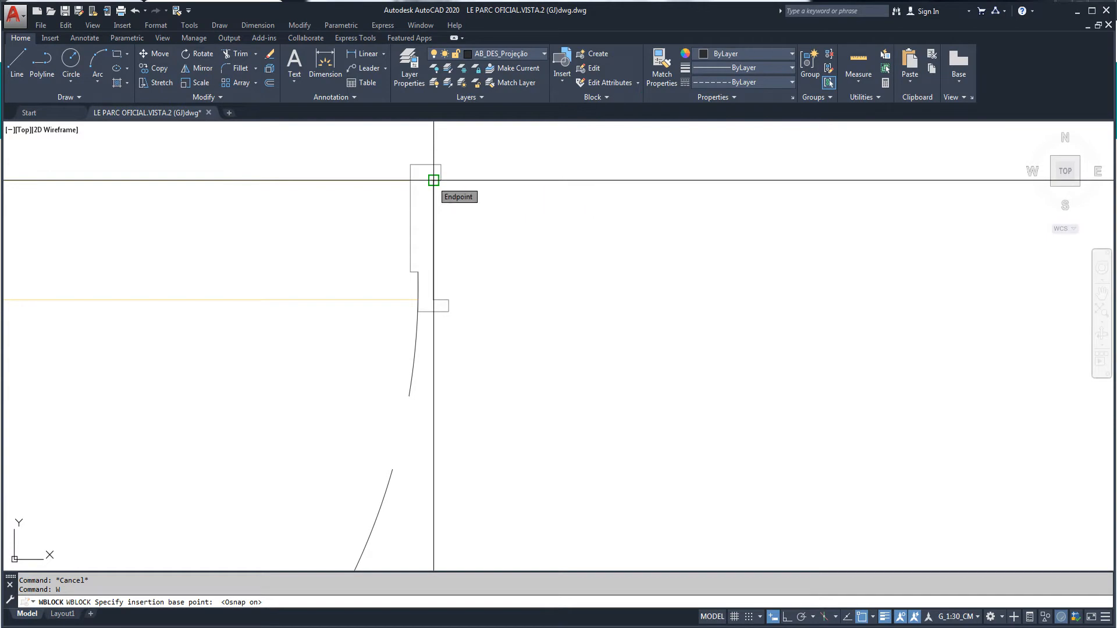
pyautogui.click(433, 180)
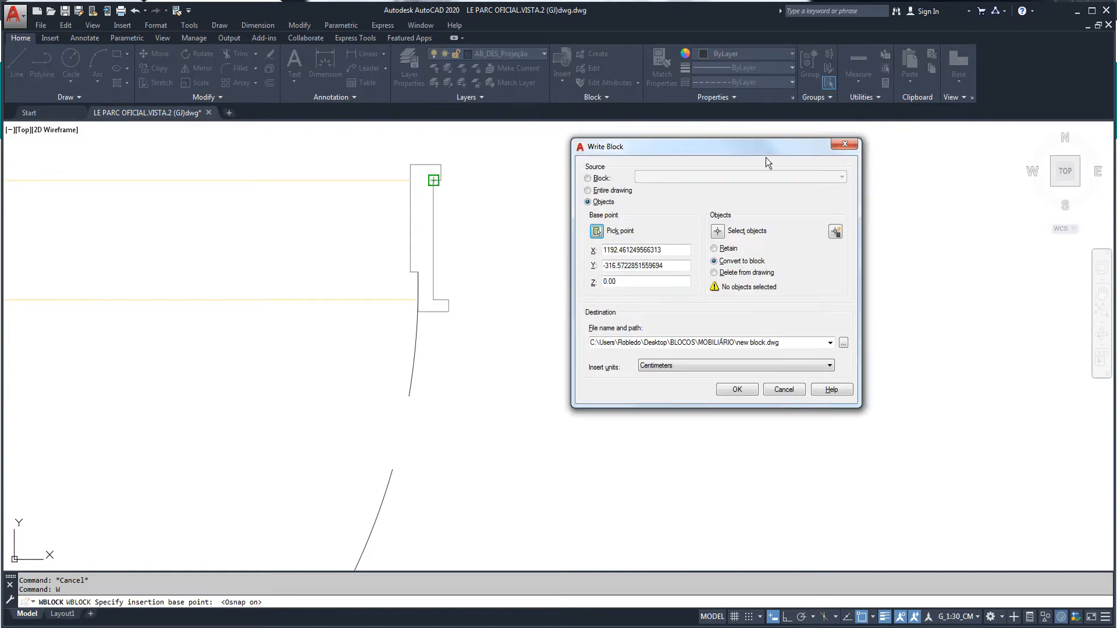
# Step: Browse for the block's destination and go to the BLOCOS folder on the desktop
pyautogui.click(842, 342)
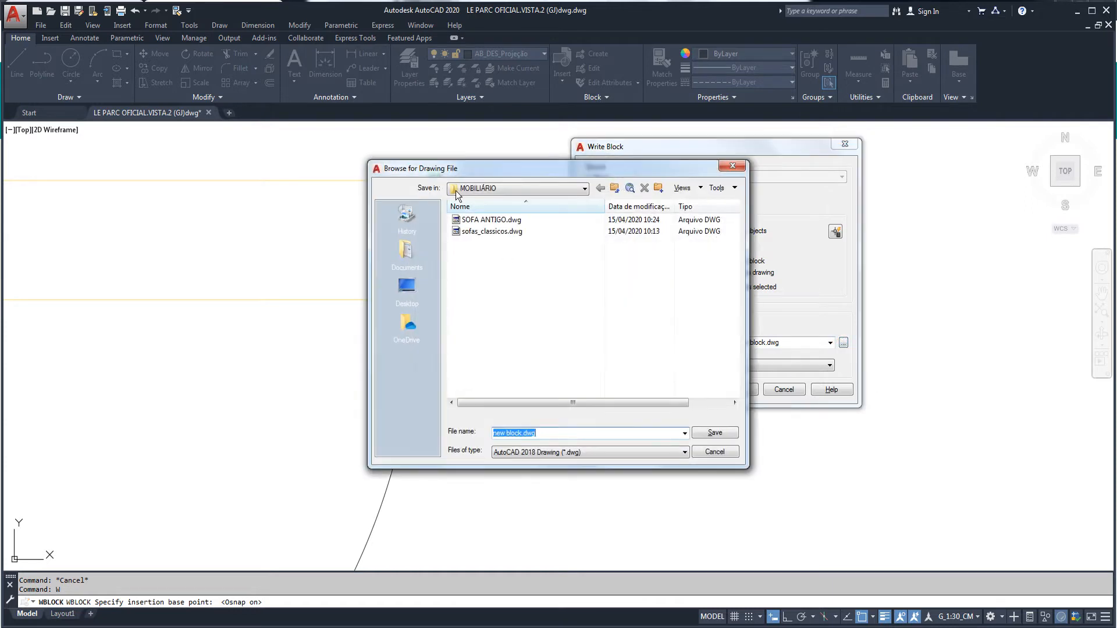
pyautogui.click(526, 188)
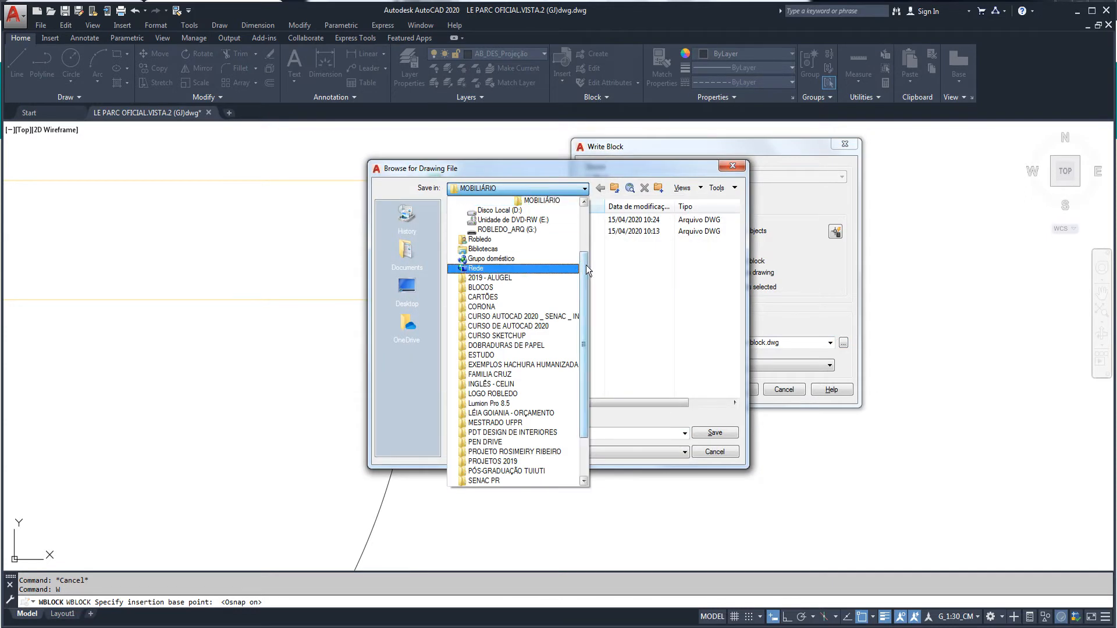
pyautogui.scroll(3, 585, 266)
pyautogui.click(504, 201)
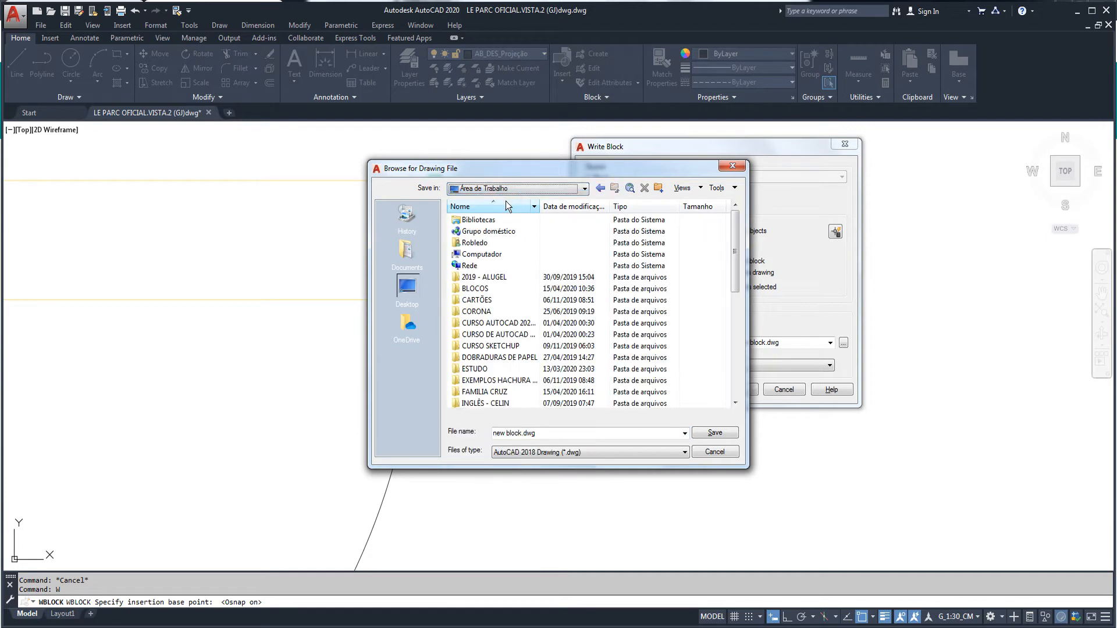
pyautogui.doubleClick(459, 290)
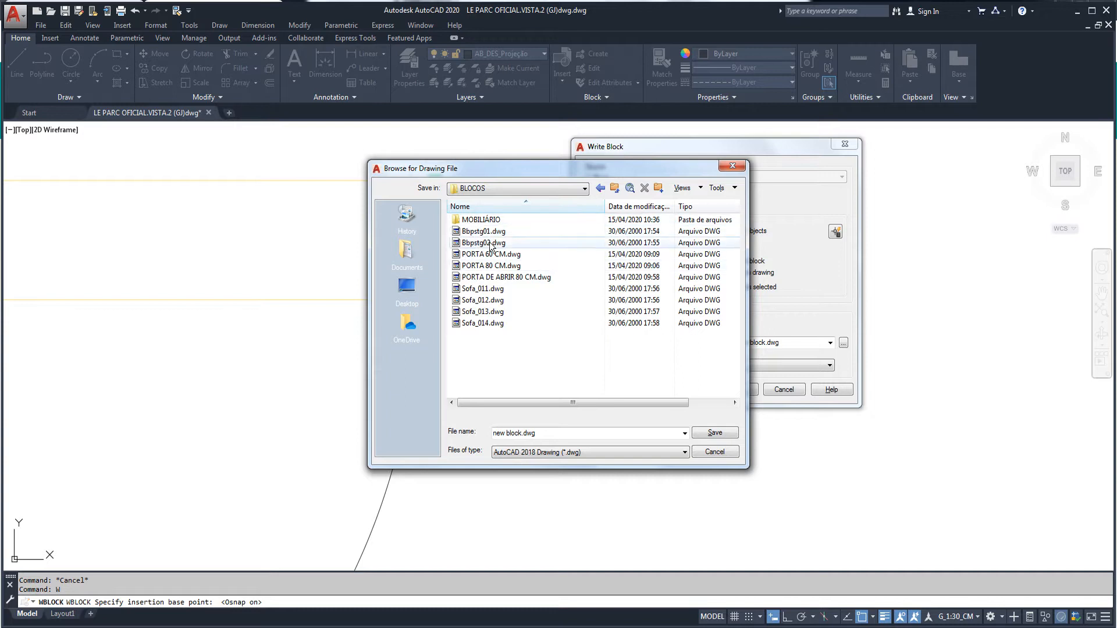
# Step: Create a new folder named ESQUADRIAS inside BLOCOS
pyautogui.rightClick(471, 348)
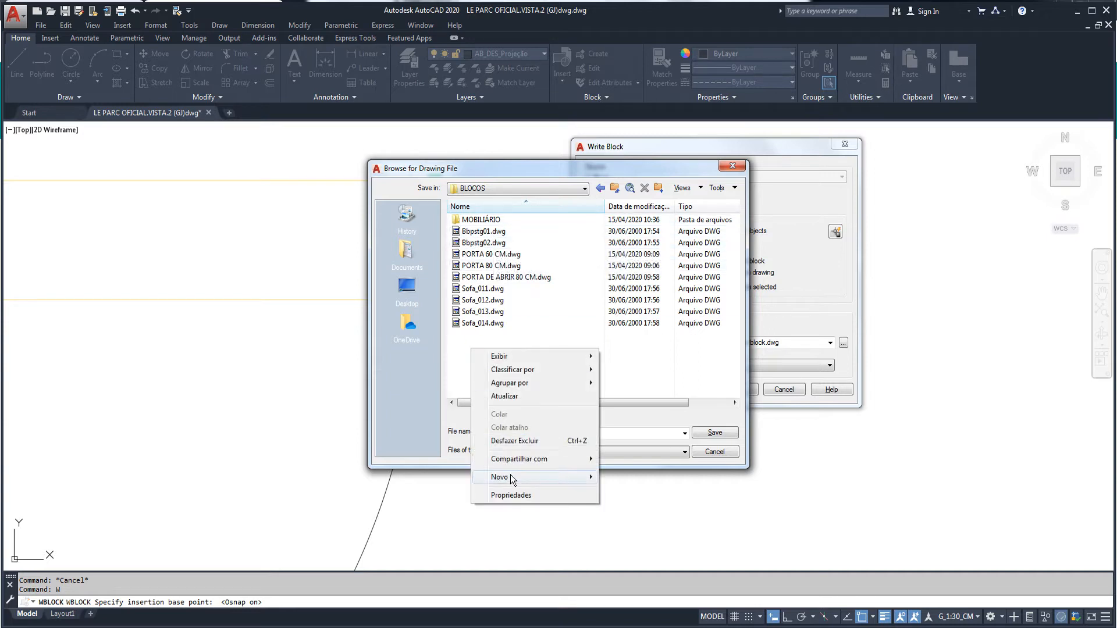
pyautogui.moveTo(511, 476)
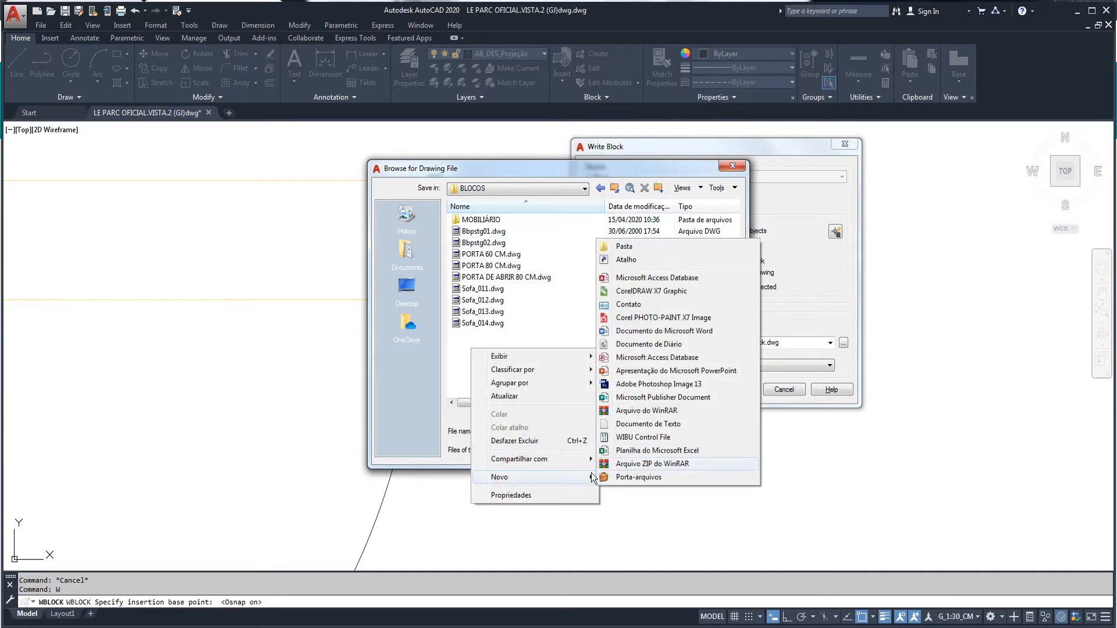
pyautogui.click(625, 246)
pyautogui.write('E')
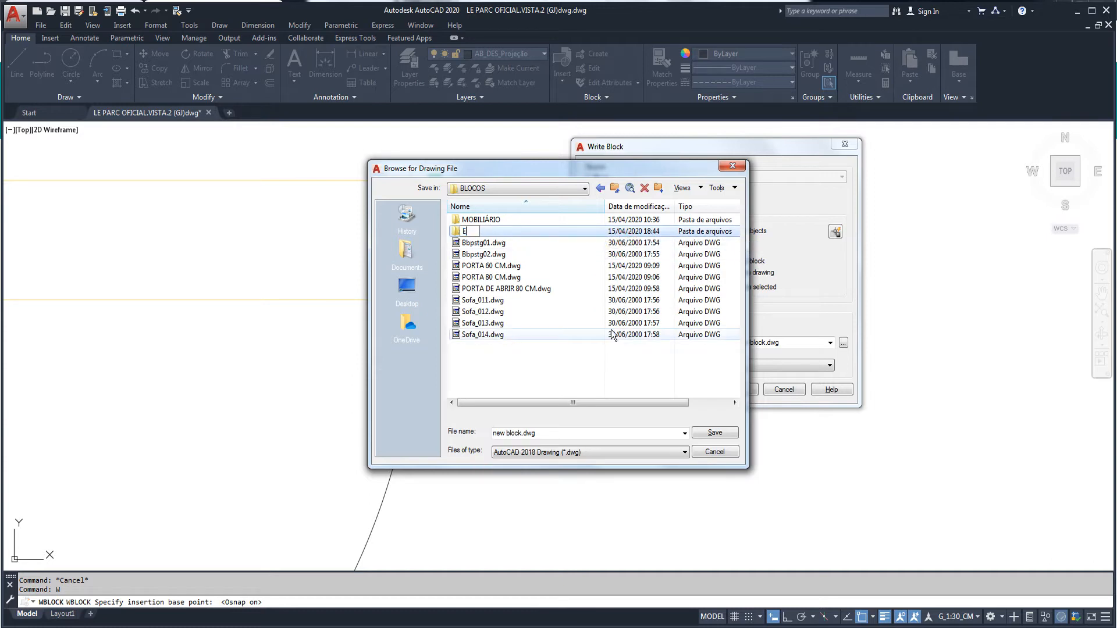
pyautogui.write('SQUADRIAS')
pyautogui.press('Return')
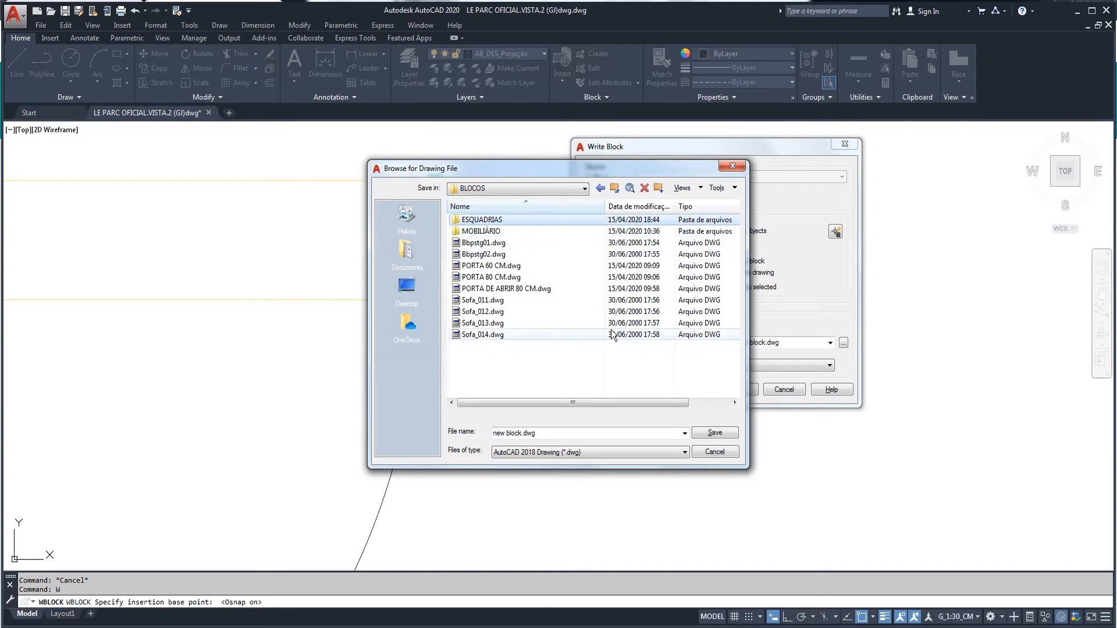
# Step: Open the ESQUADRIAS folder and create a subfolder named PORTAS DE ABRIR in it
pyautogui.doubleClick(457, 220)
pyautogui.rightClick(470, 273)
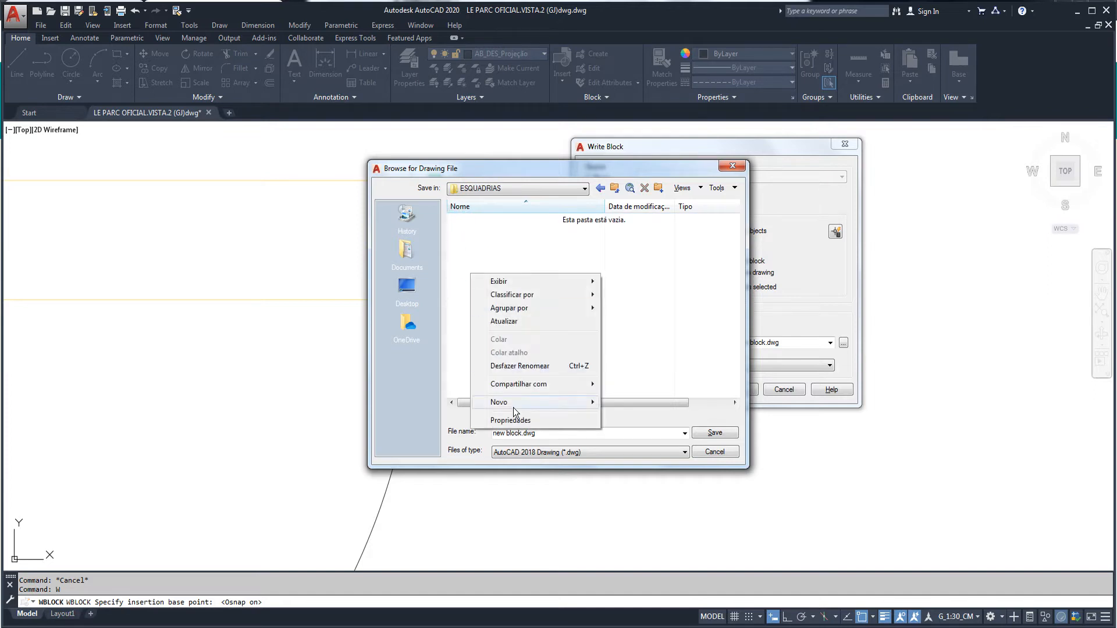
pyautogui.moveTo(513, 401)
pyautogui.click(648, 403)
pyautogui.write('PORTAD')
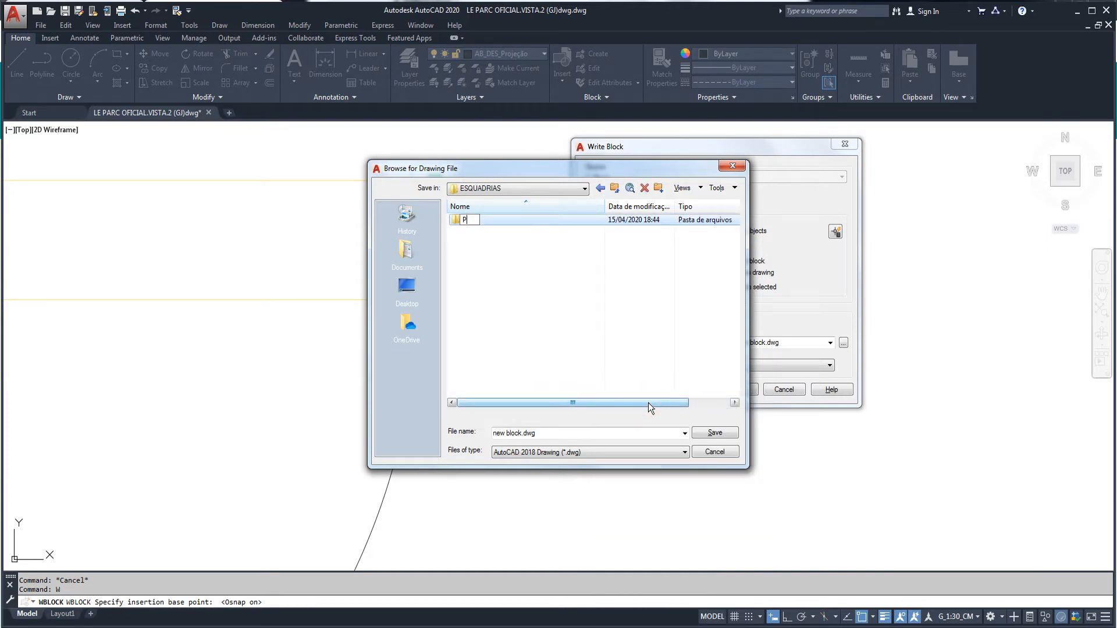
pyautogui.press('BackSpace')
pyautogui.write('S DE ABRIR')
pyautogui.press('Return')
# Step: Create a second subfolder named PORTAS DE CORRER in ESQUADRIAS
pyautogui.rightClick(480, 270)
pyautogui.moveTo(523, 396)
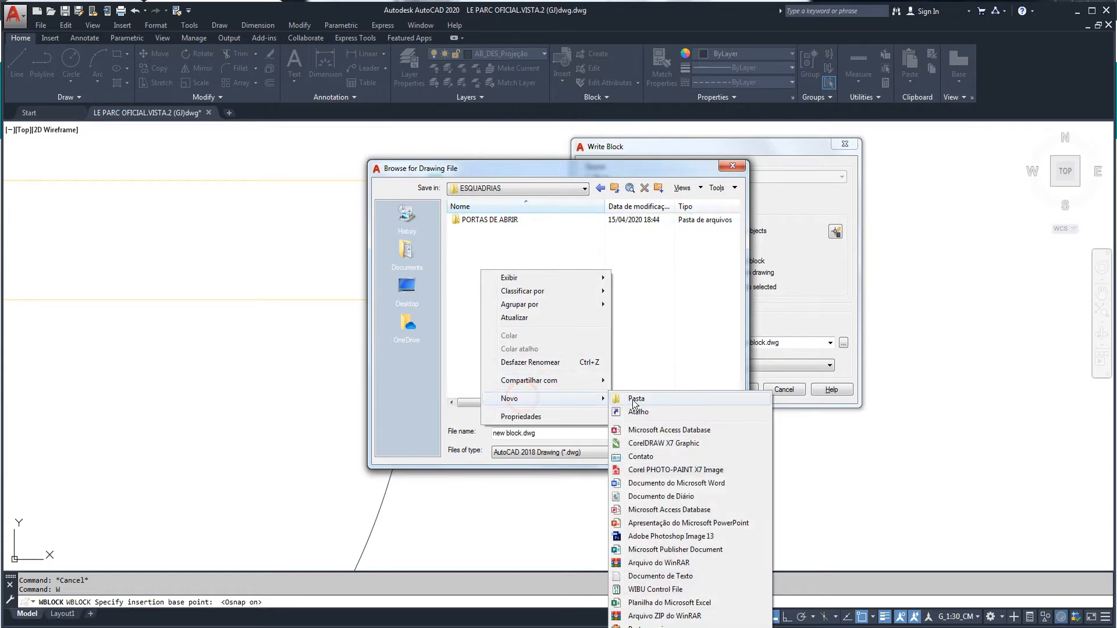
pyautogui.click(669, 400)
pyautogui.write('PORT')
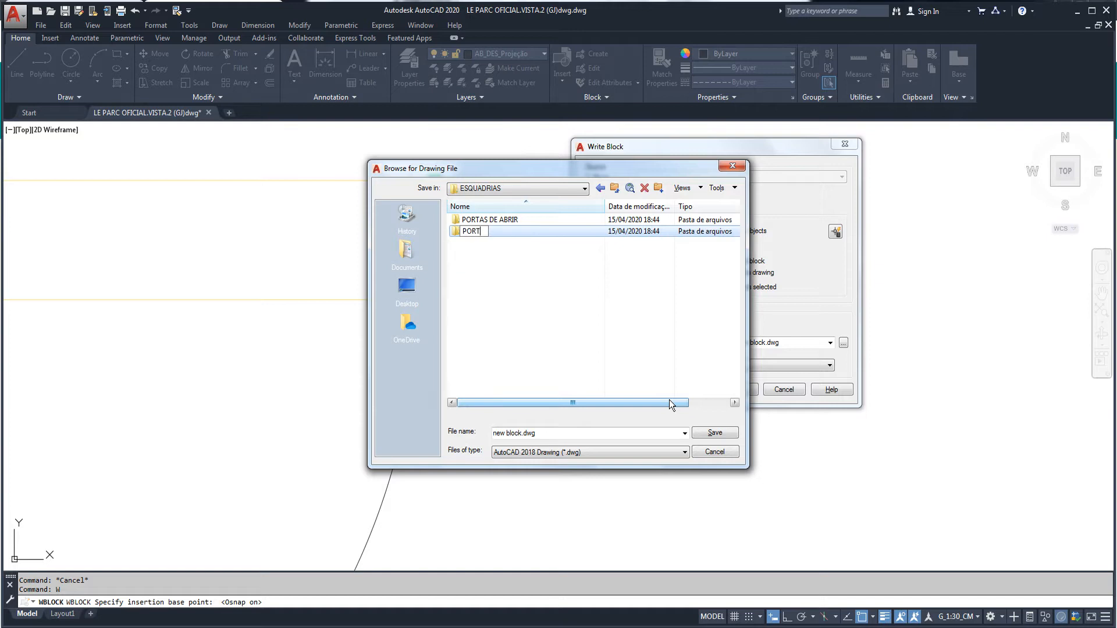
pyautogui.write('AS DE CORRER')
pyautogui.press('Return')
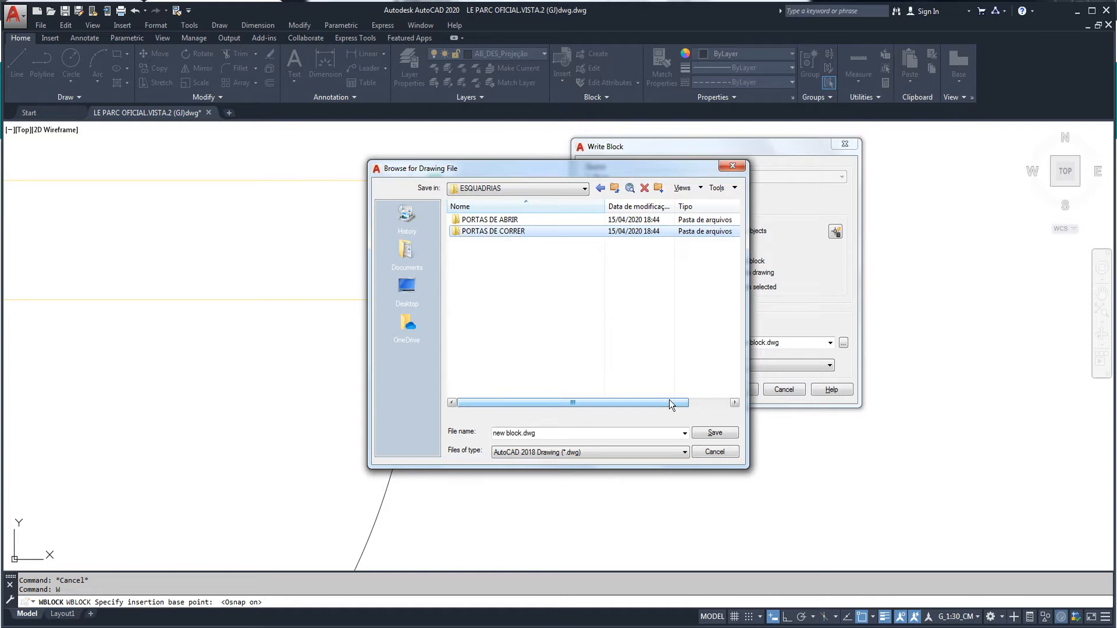
pyautogui.click(511, 261)
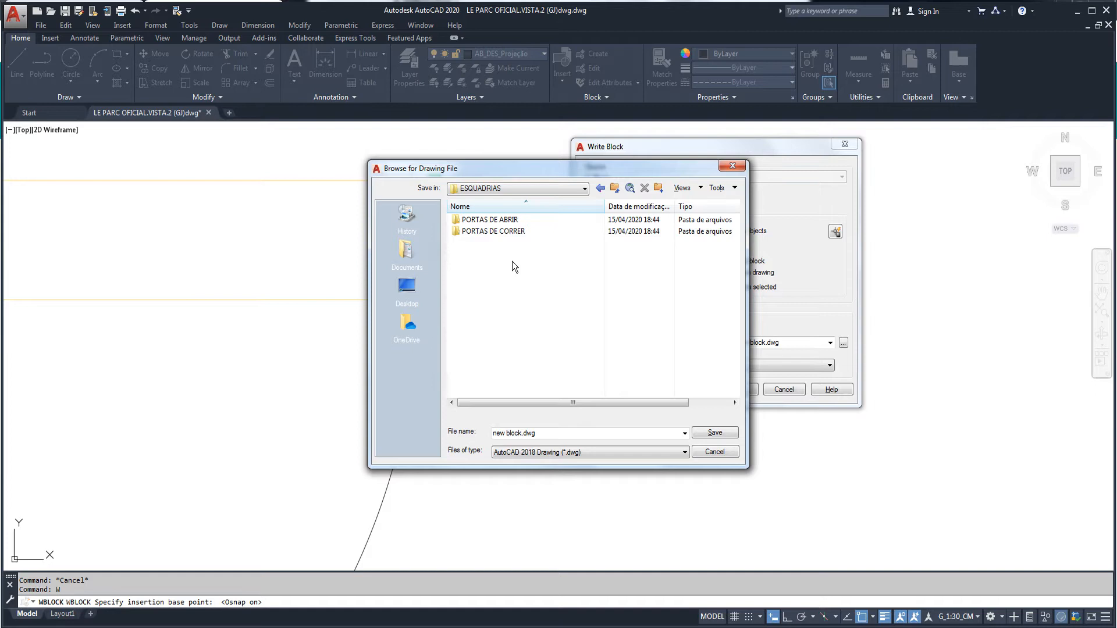
# Step: Set the block's destination file to PORTA DE CORRER 80CM in the PORTAS DE ABRIR folder, with Centimeters as insert units
pyautogui.doubleClick(461, 221)
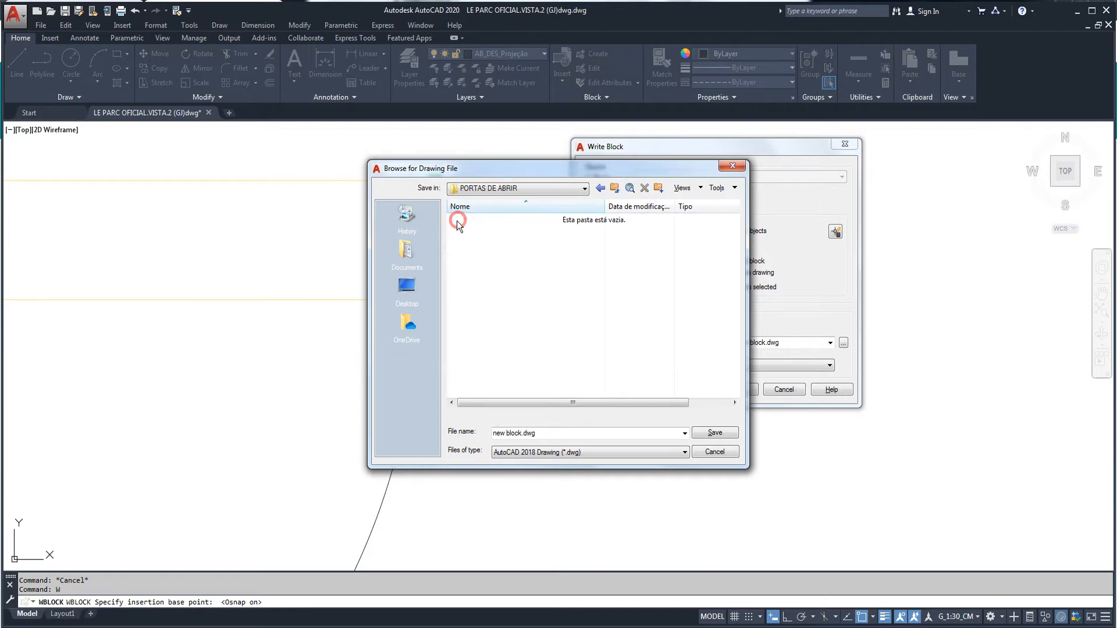
pyautogui.click(548, 434)
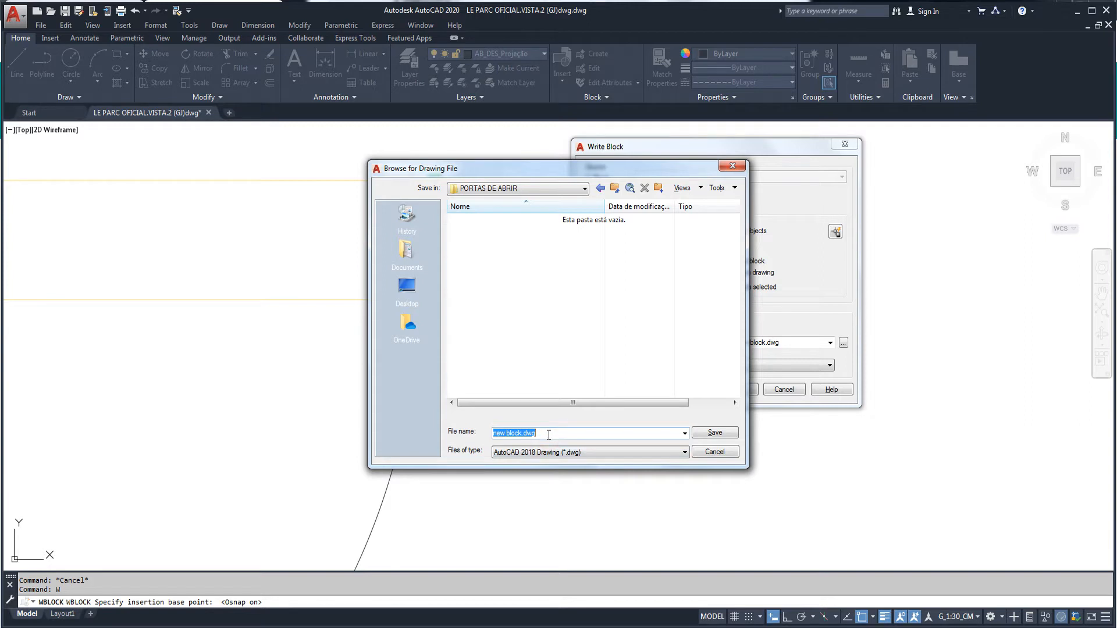
pyautogui.write('PORTA DE CORRER 80CM')
pyautogui.click(715, 433)
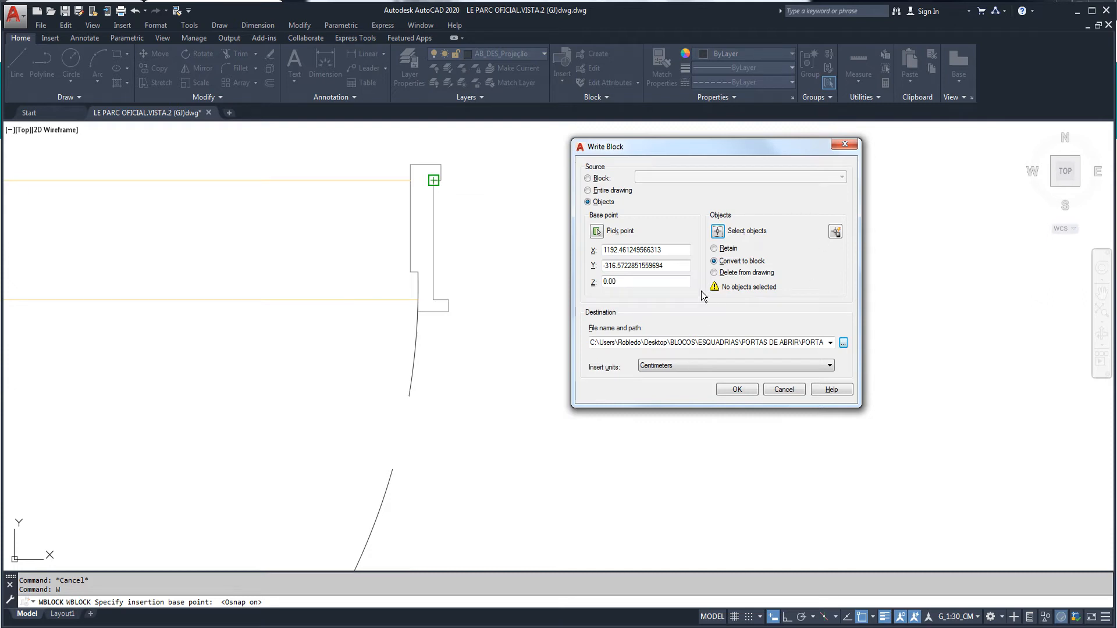
pyautogui.click(696, 367)
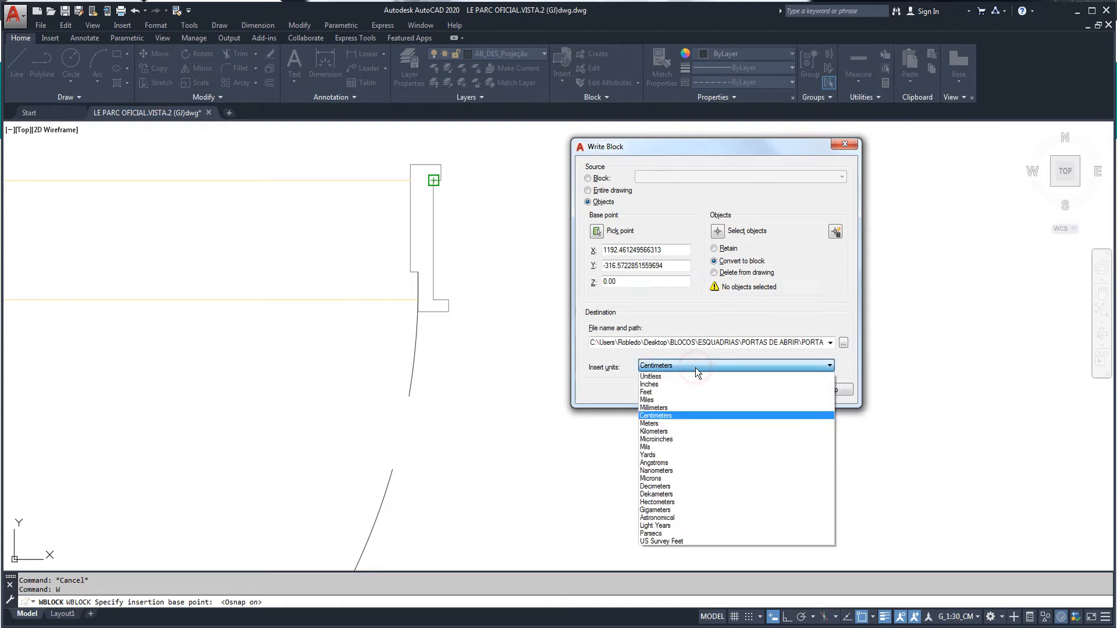
pyautogui.click(664, 415)
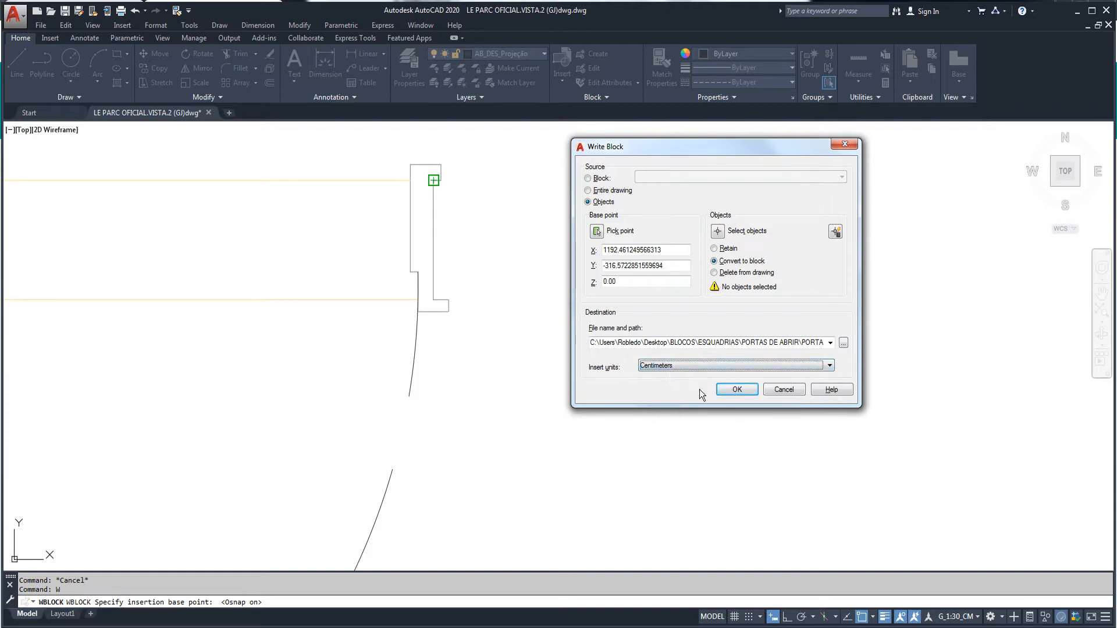
# Step: Select all objects of the left door for the block and write it to the file
pyautogui.click(737, 389)
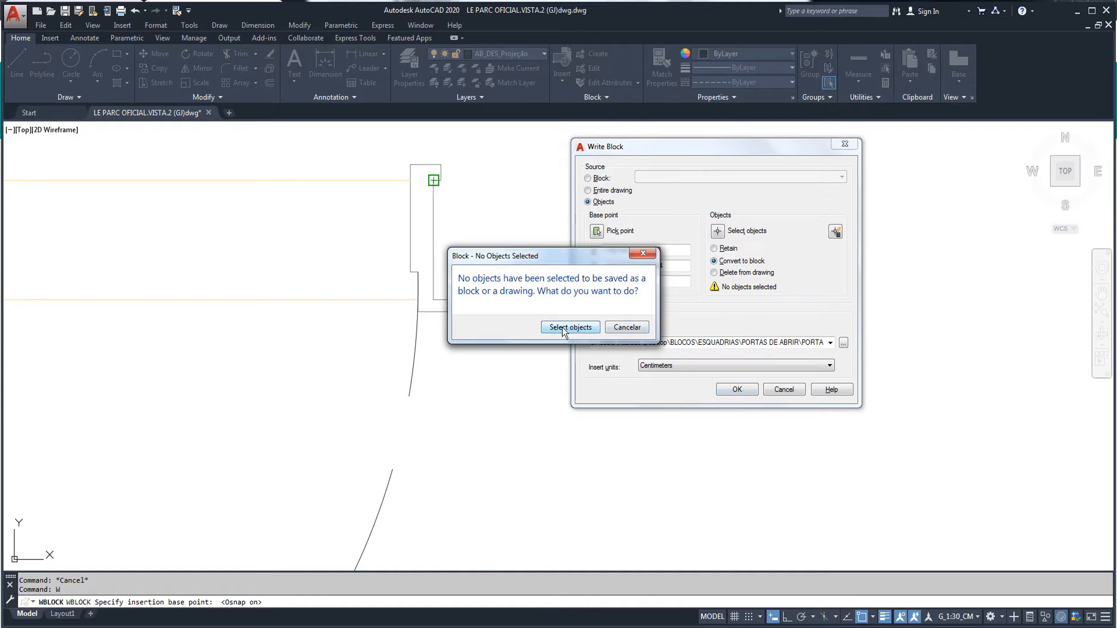
pyautogui.click(562, 327)
pyautogui.scroll(-5, 711, 210)
pyautogui.click(663, 177)
pyautogui.click(348, 437)
pyautogui.press('Return')
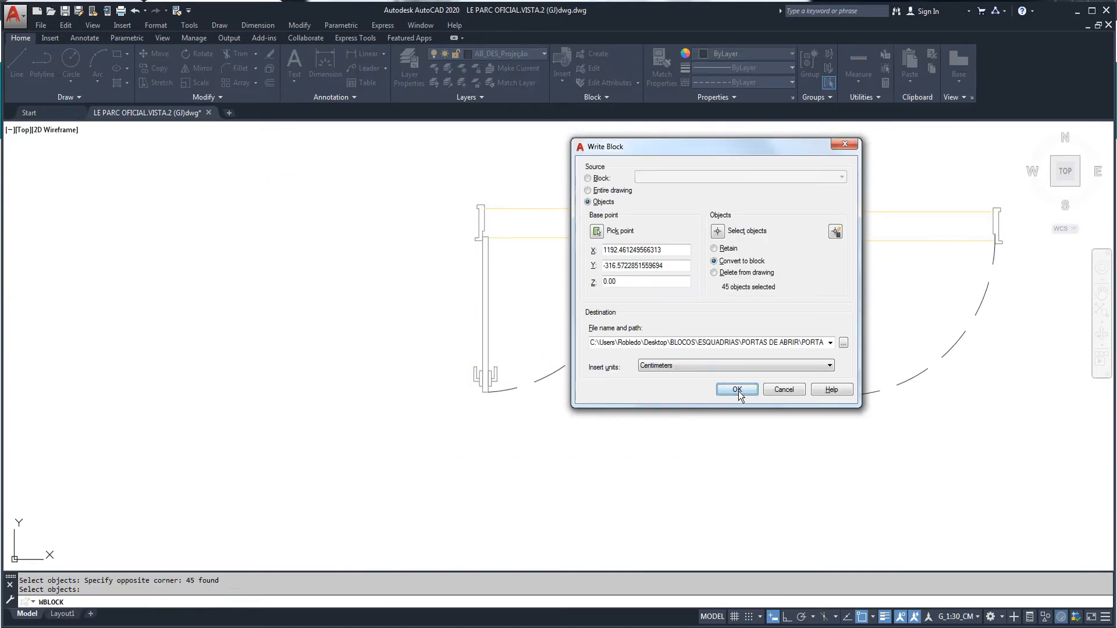
pyautogui.click(736, 390)
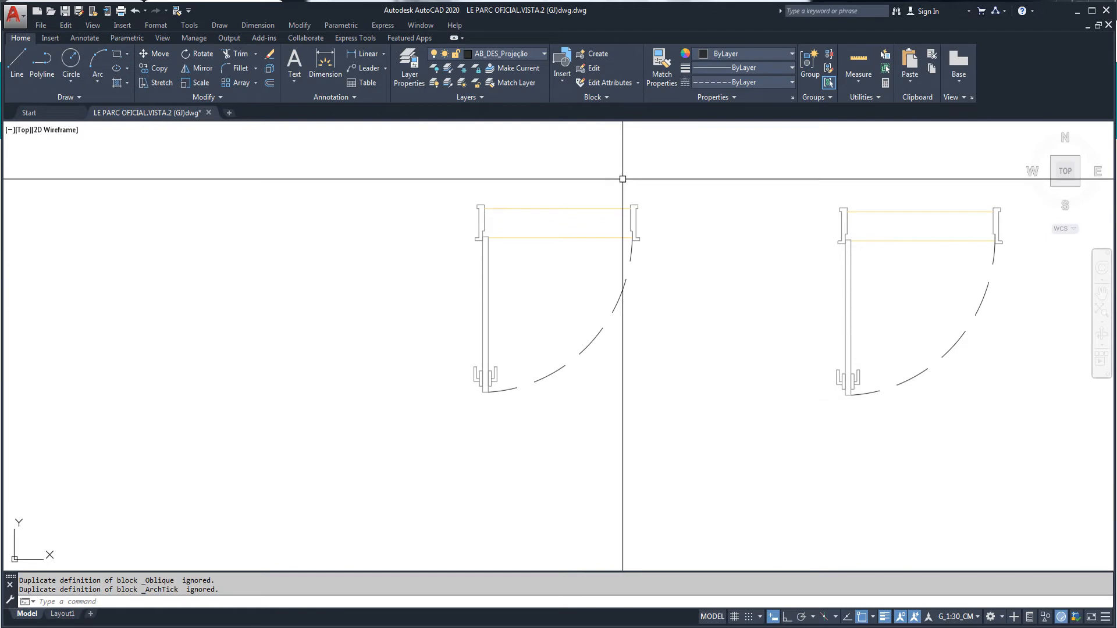
# Step: Select the left door to check that it is a single block, and clear the selection
pyautogui.moveTo(550, 206); pyautogui.dragTo(363, 213, button='middle')
pyautogui.click(363, 213)
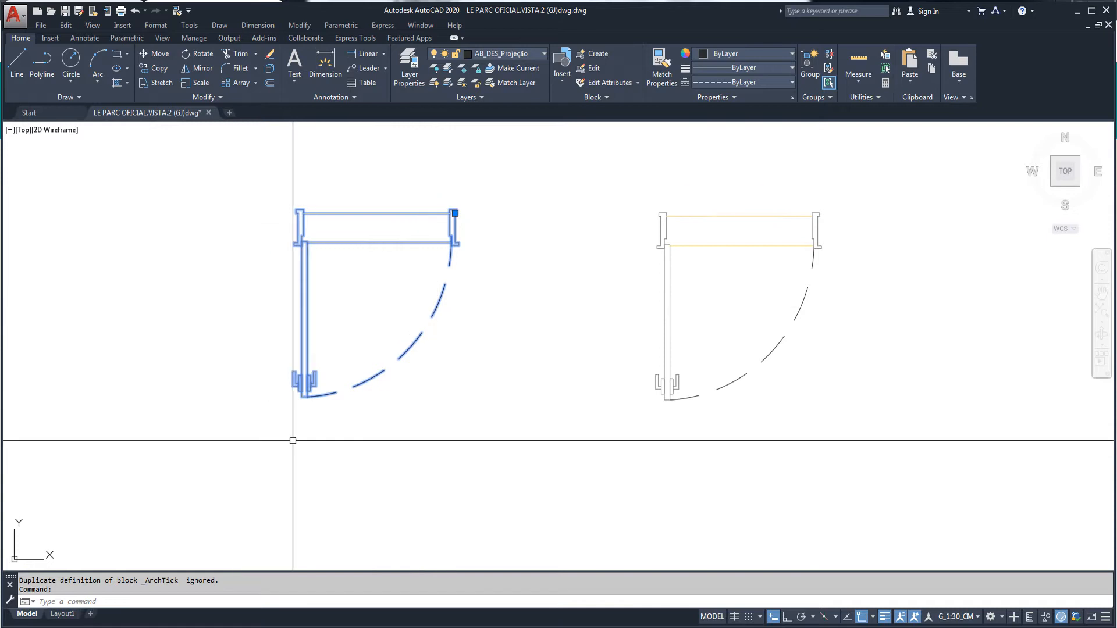
pyautogui.press('Escape')
pyautogui.press('Escape')
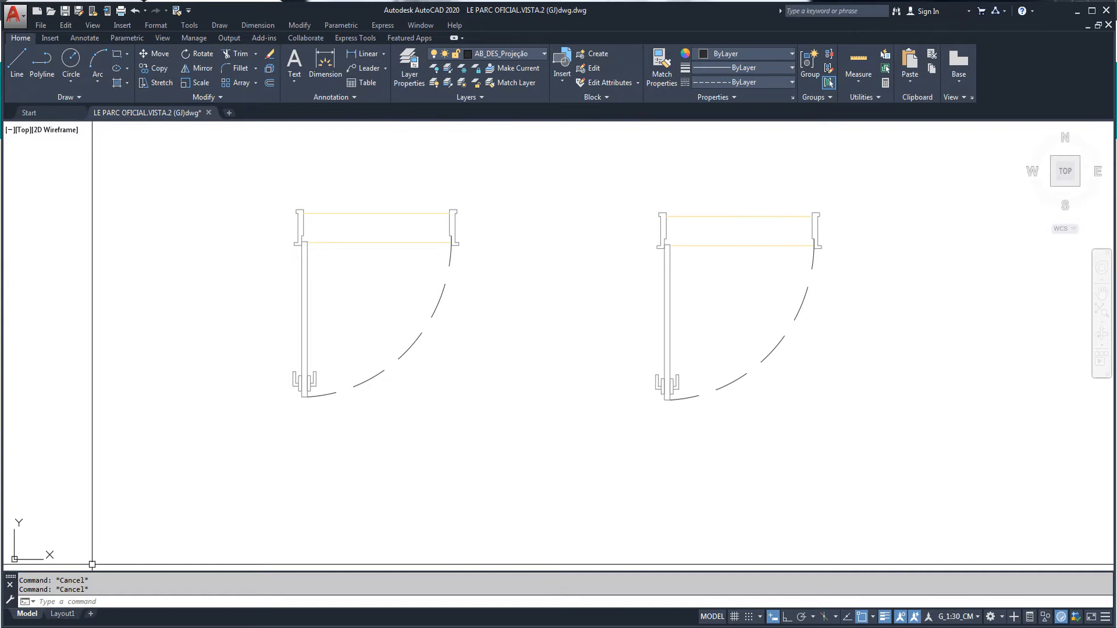
# Step: Switch to the file explorer, look for the saved block file in BLOCOS > ESQUADRIAS > PORTAS DE ABRIR, and close the window
pyautogui.hotkey('alt', 'Tab')
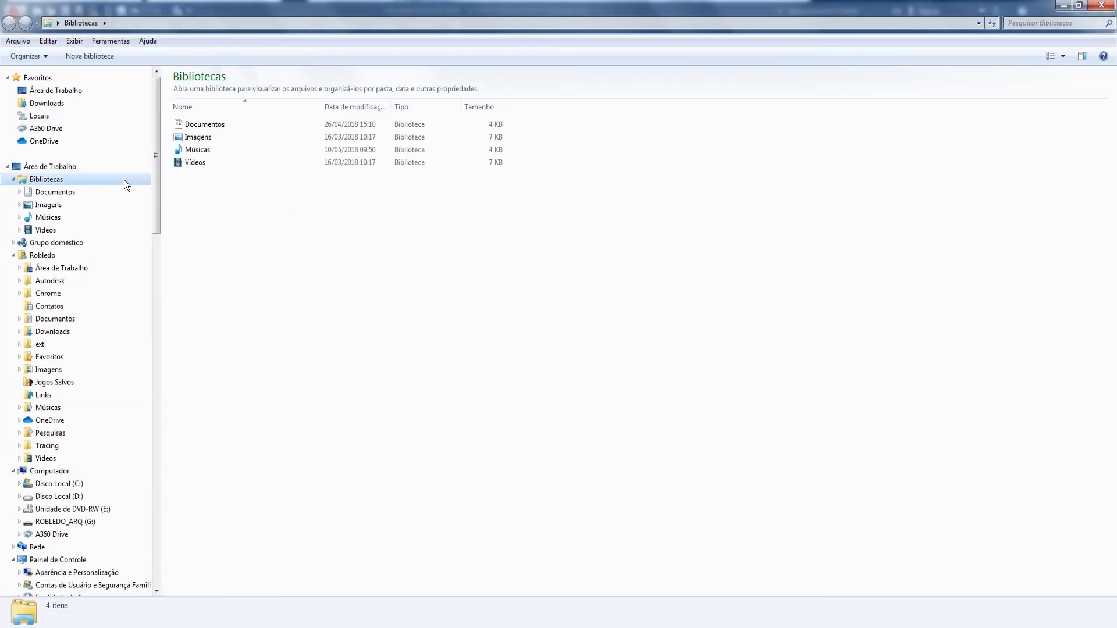
pyautogui.click(72, 92)
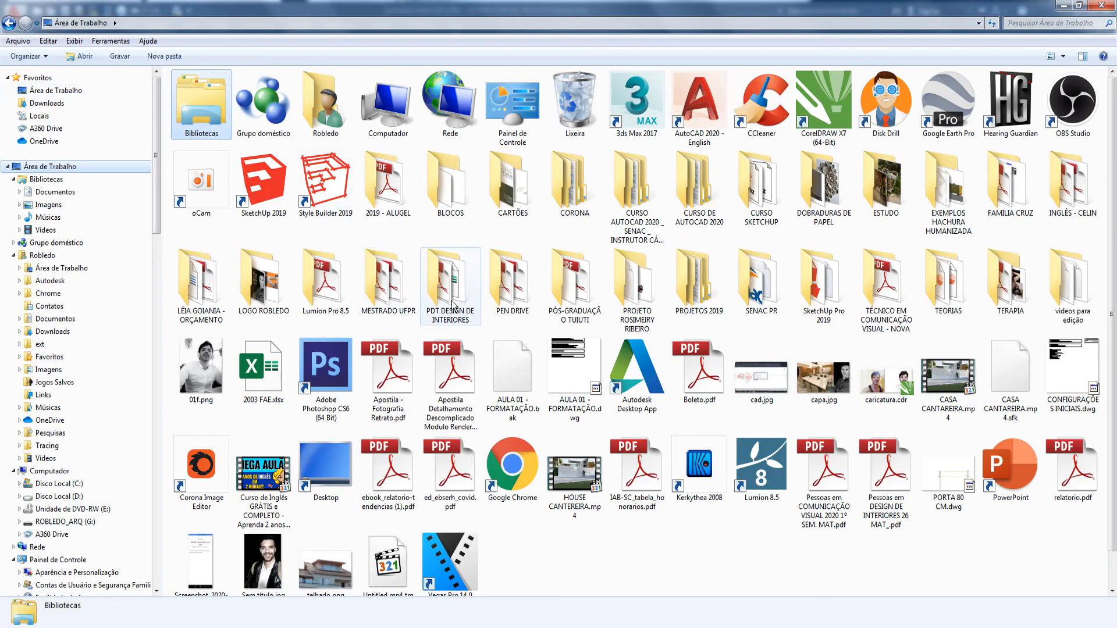
pyautogui.doubleClick(446, 195)
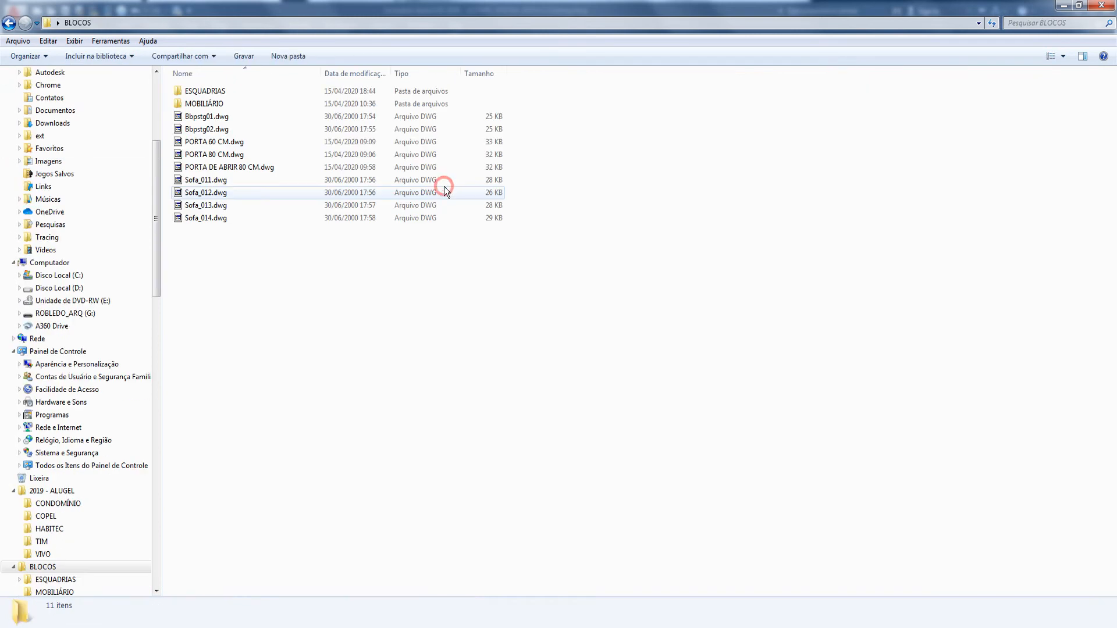
pyautogui.doubleClick(188, 92)
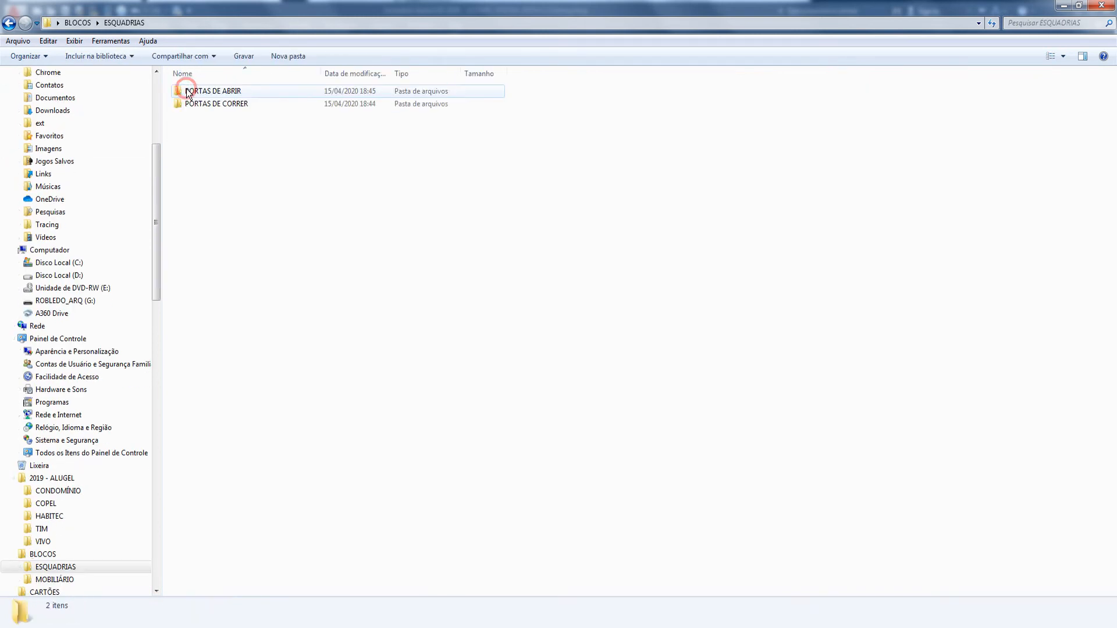
pyautogui.doubleClick(181, 91)
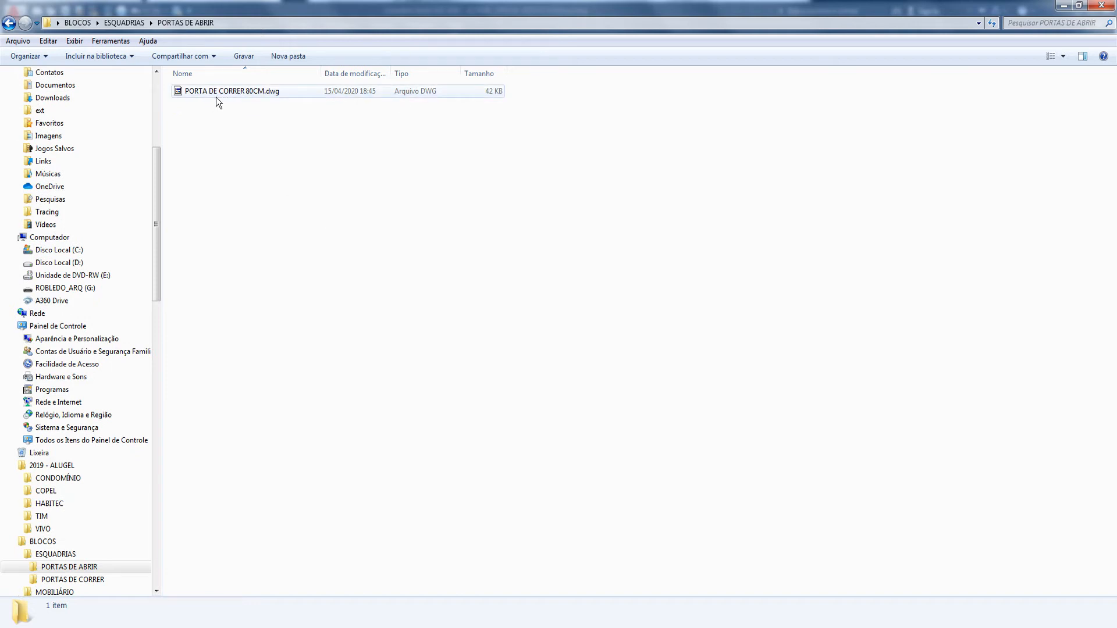
pyautogui.click(1103, 6)
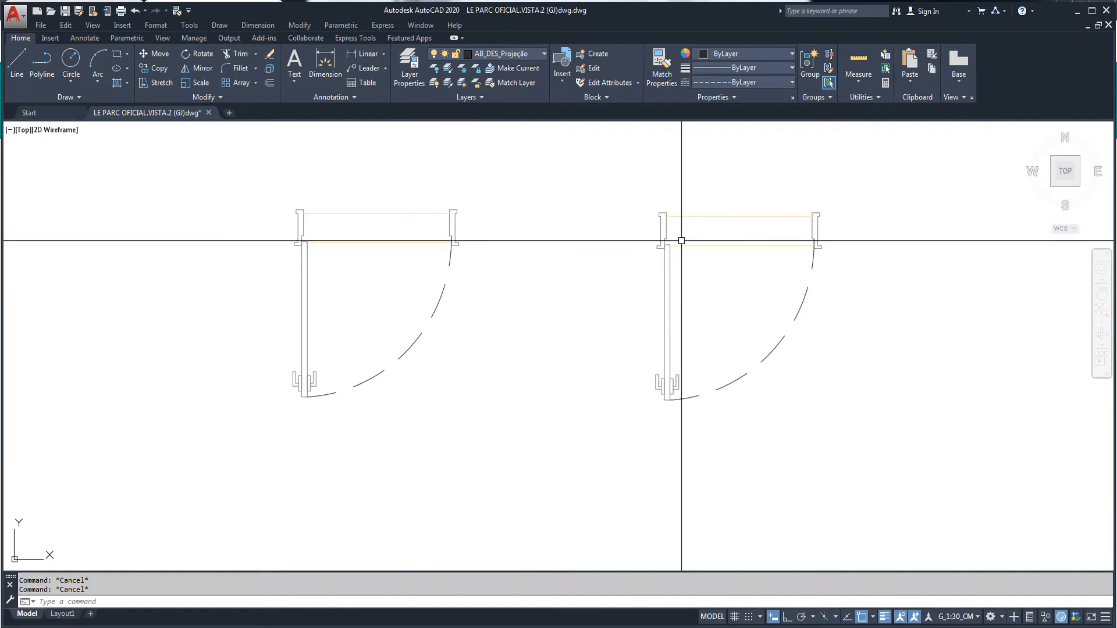
# Step: Explode the right door block, select its parts to check that they are separate objects, and clear the selection
pyautogui.click(700, 242)
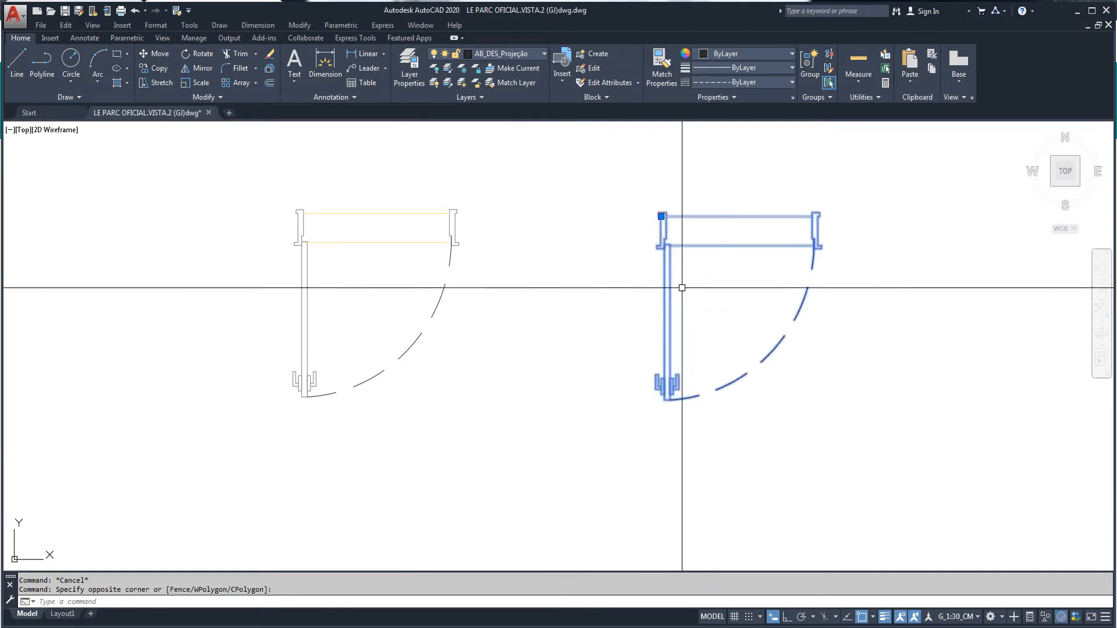
pyautogui.click(269, 68)
pyautogui.press('Escape')
pyautogui.press('Escape')
pyautogui.moveTo(501, 185); pyautogui.dragTo(428, 188, button='middle')
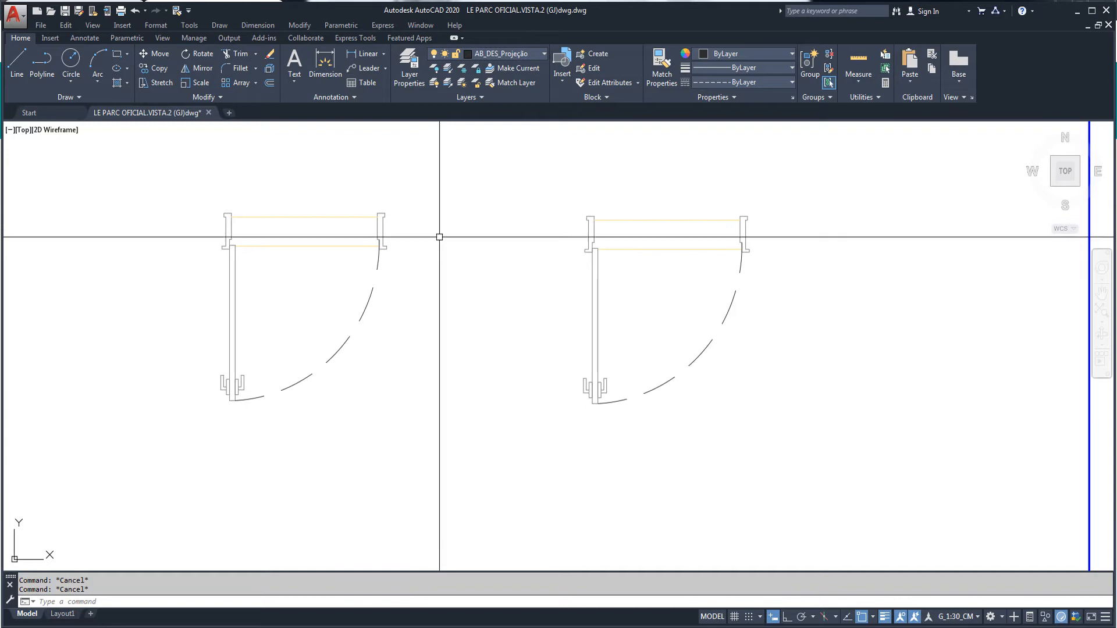
pyautogui.click(798, 185)
pyautogui.click(669, 374)
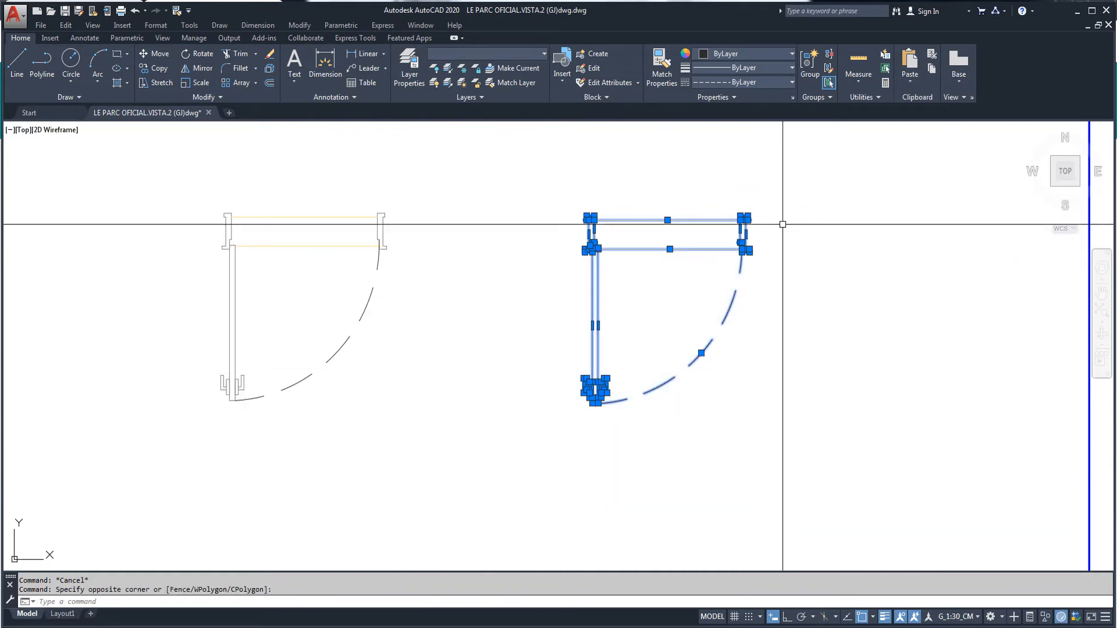
pyautogui.press('Escape')
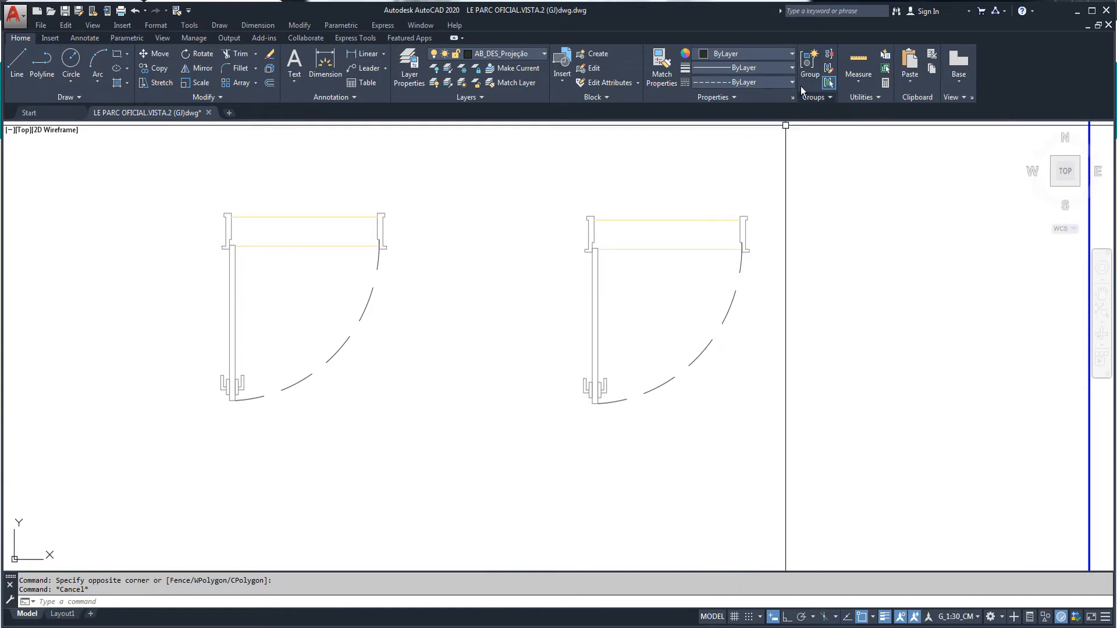
# Step: Group all objects of the right door, select the group to check it, and clear the selection
pyautogui.write('G')
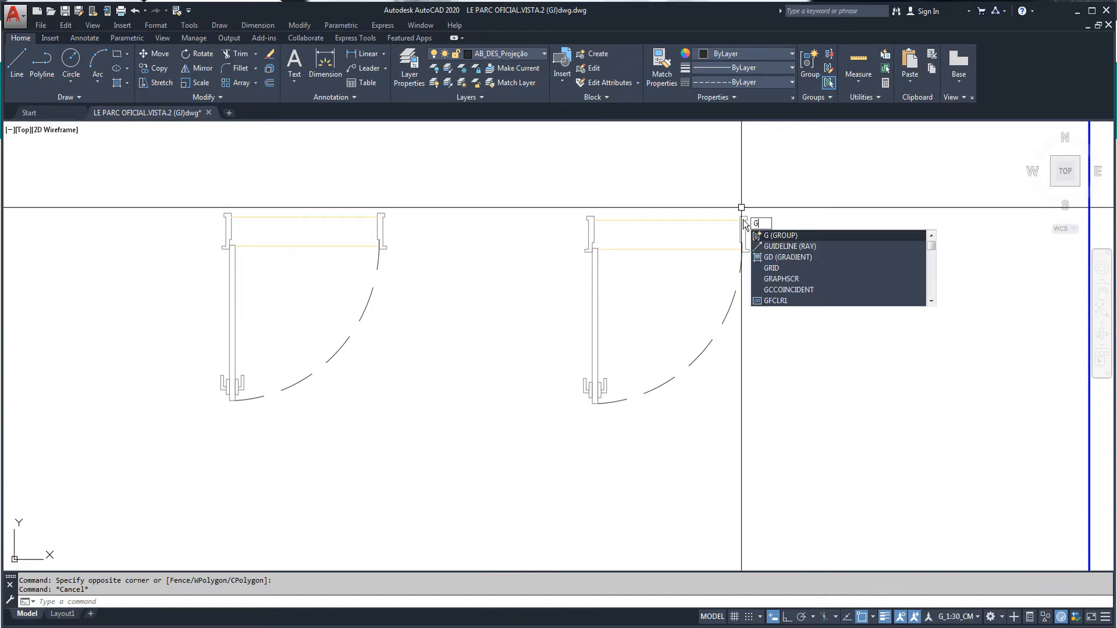
pyautogui.click(783, 238)
pyautogui.click(773, 190)
pyautogui.click(552, 440)
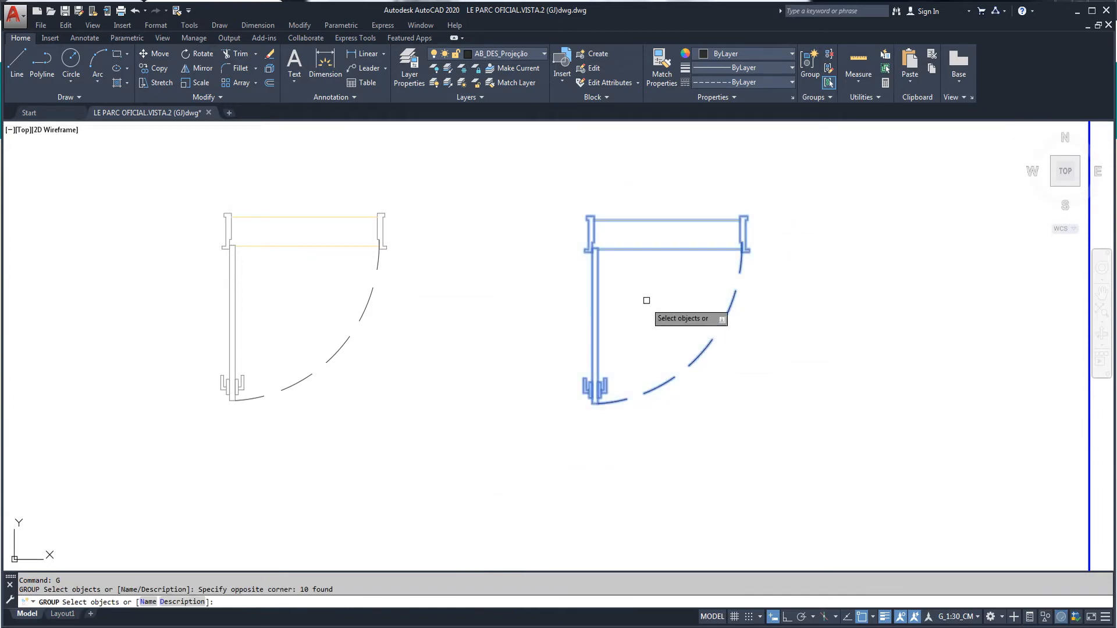
pyautogui.press('Return')
pyautogui.click(670, 249)
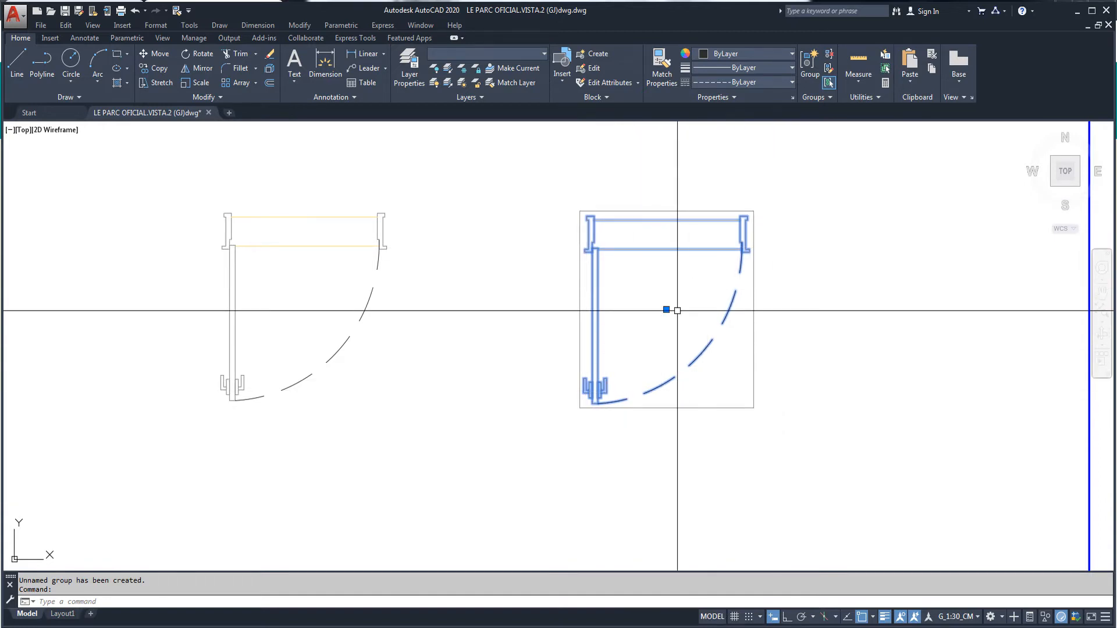
pyautogui.press('Escape')
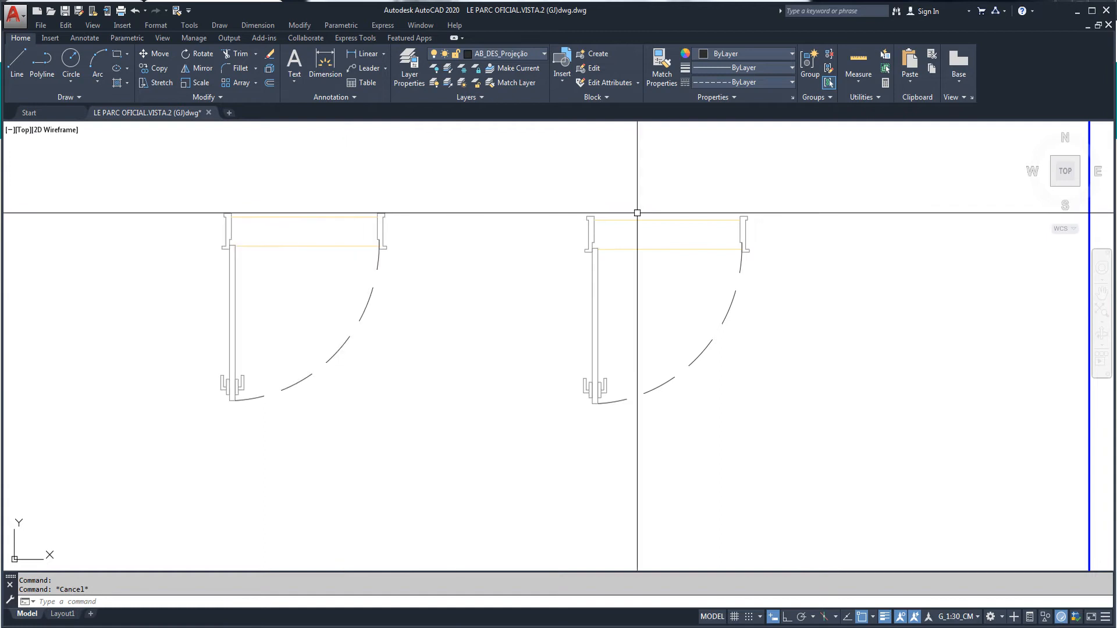
# Step: Select the right door group and the left door block in turn to compare their grips, clearing each selection
pyautogui.click(680, 220)
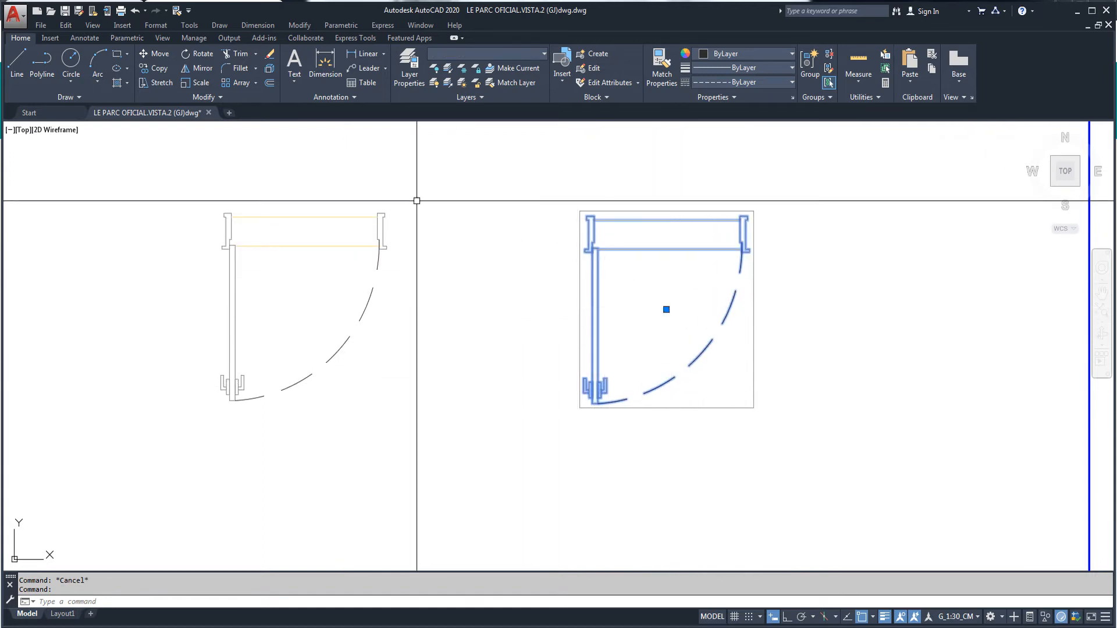
pyautogui.press('Escape')
pyautogui.click(336, 217)
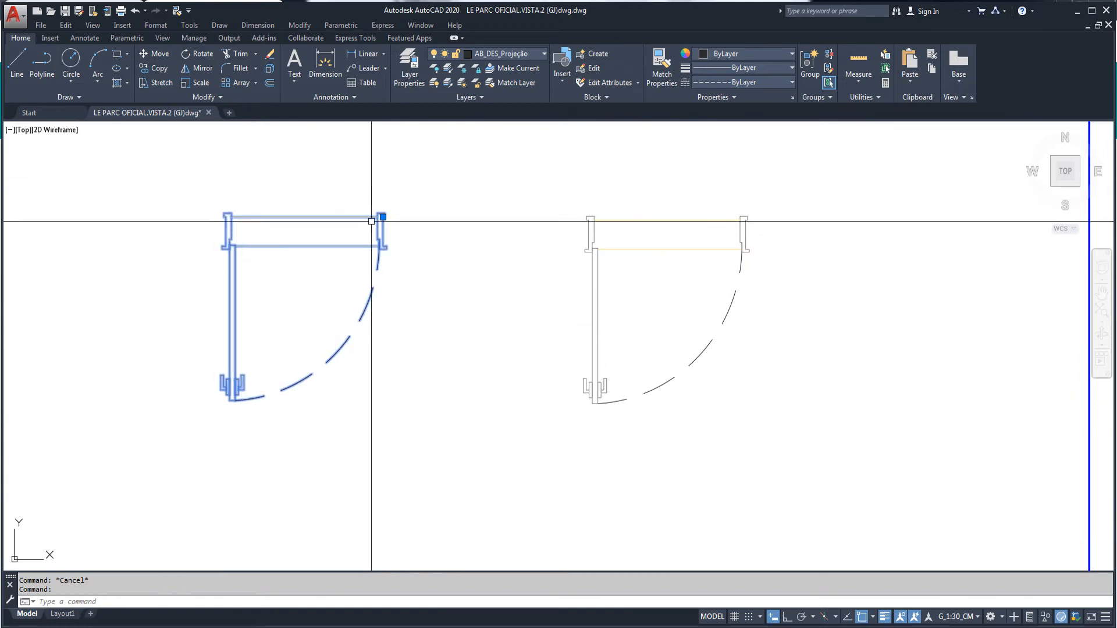
pyautogui.press('Escape')
pyautogui.moveTo(444, 216); pyautogui.dragTo(512, 227, button='middle')
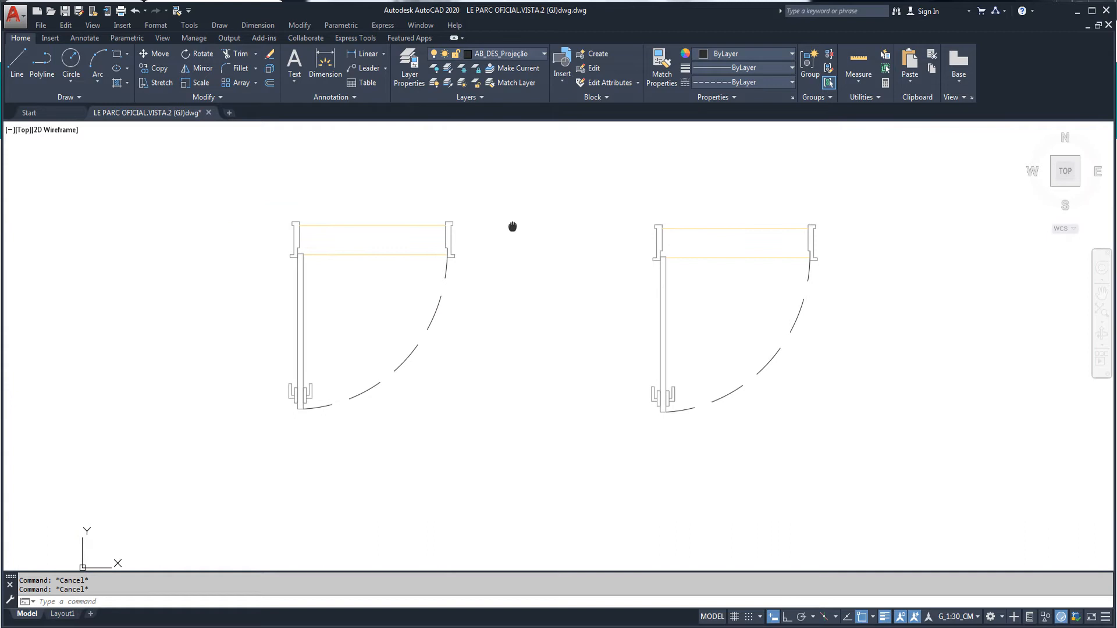
# Step: Open the left door's block definition PORTA DE CORRER 80CM in the Block Editor
pyautogui.click(392, 222)
pyautogui.press('Escape')
pyautogui.doubleClick(378, 227)
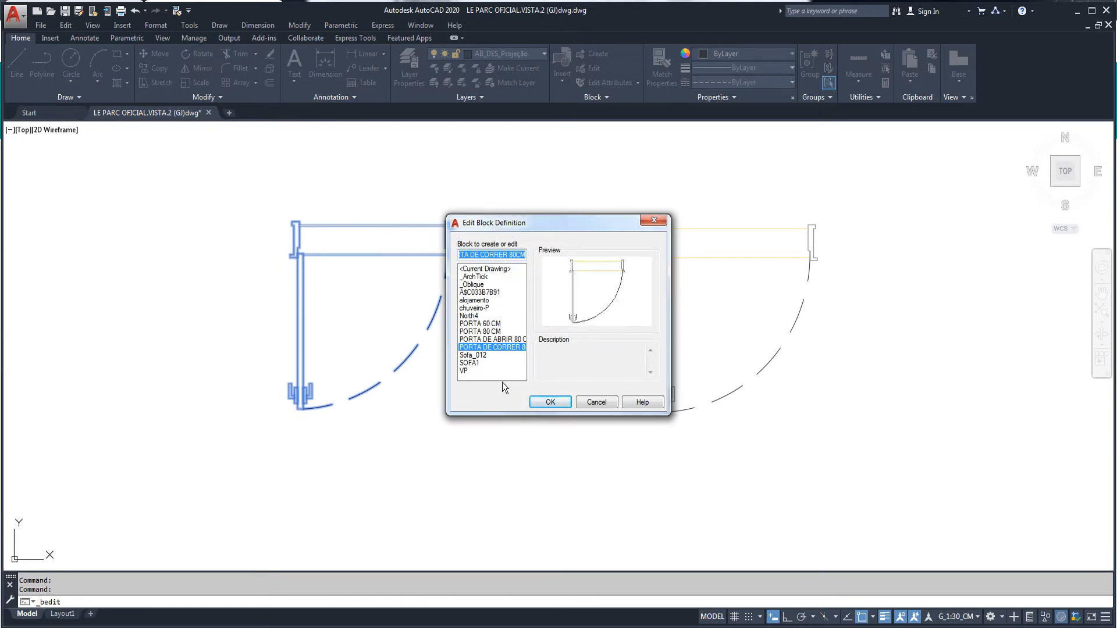
pyautogui.click(549, 403)
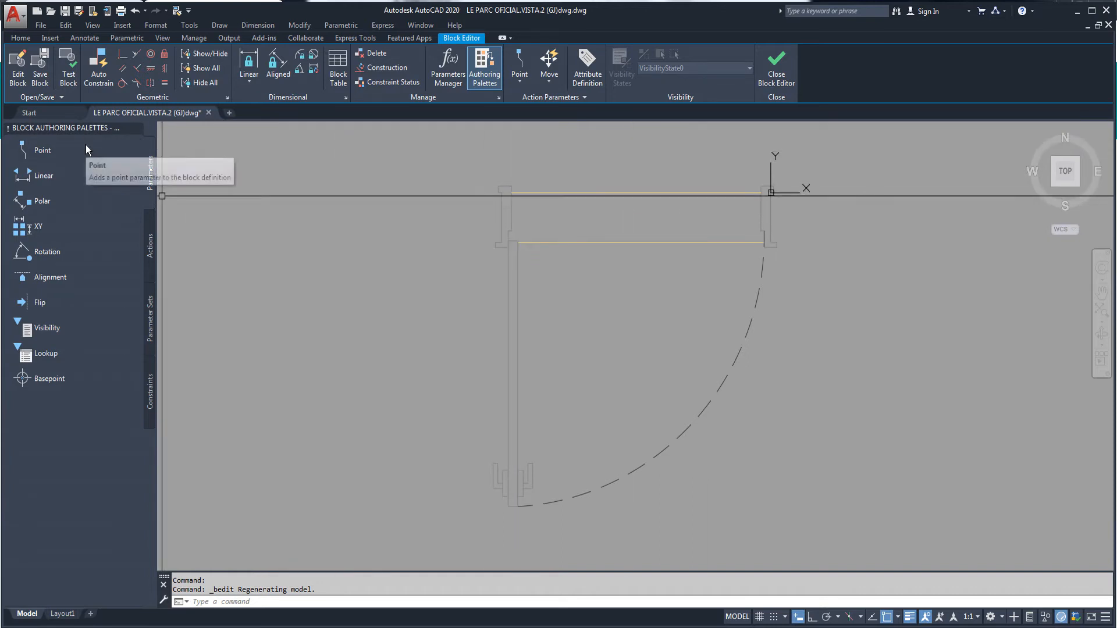
# Step: Shorten the door leaf by stretching its lower end upward, together with the handles and the end of the swing arc
pyautogui.moveTo(606, 239); pyautogui.dragTo(518, 218, button='middle')
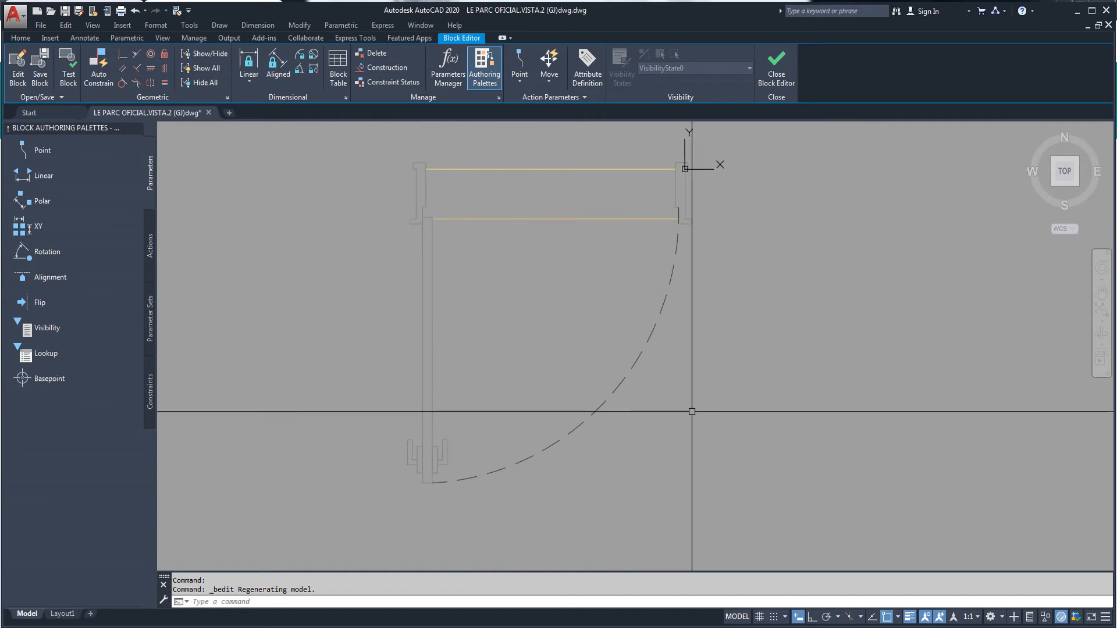
pyautogui.press('Return')
pyautogui.click(748, 367)
pyautogui.click(335, 552)
pyautogui.click(716, 508)
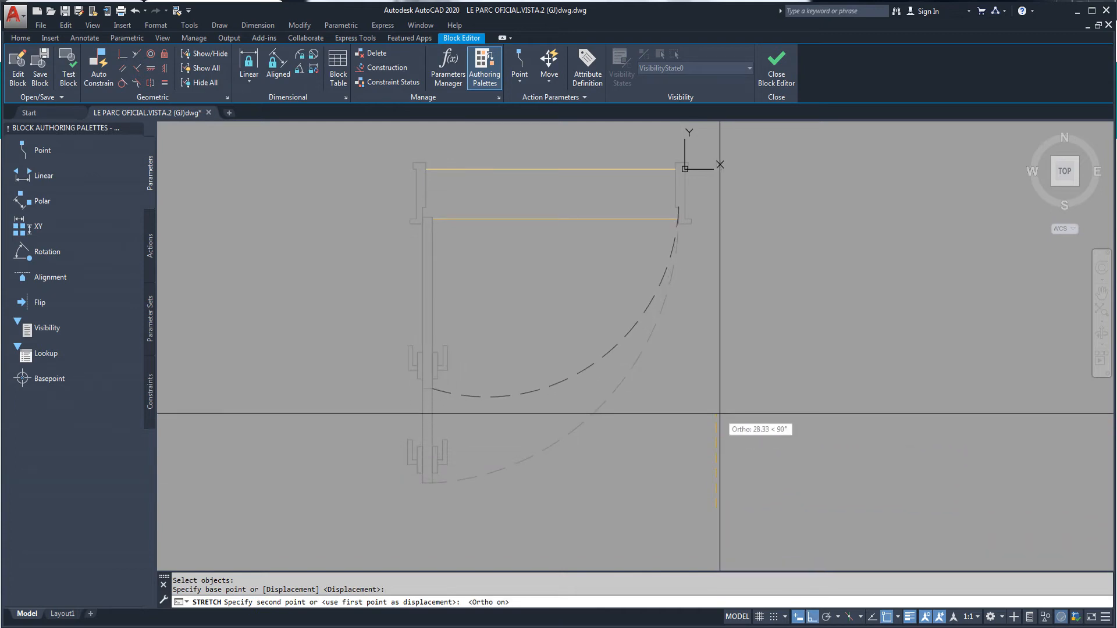
pyautogui.click(719, 413)
# Step: Narrow the door opening by stretching the right jamb and the arc's upper end horizontally toward the leaf
pyautogui.press('Return')
pyautogui.click(792, 136)
pyautogui.click(574, 289)
pyautogui.press('Return')
pyautogui.click(830, 272)
pyautogui.write('0')
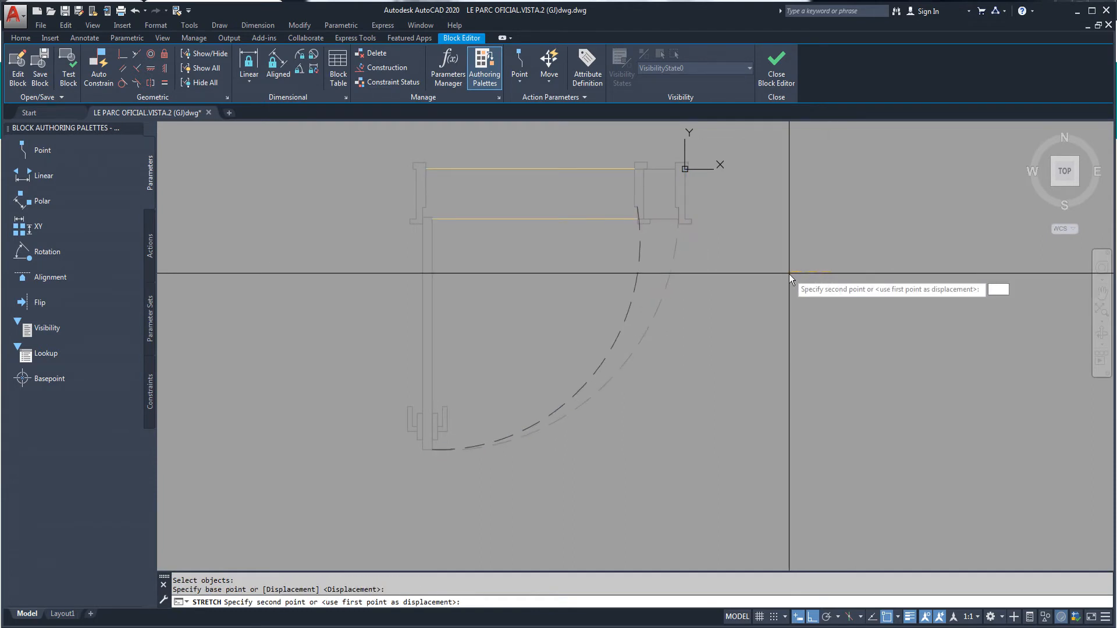
pyautogui.press('Return')
# Step: Flatten the swing arc slightly by its midpoint, and save the changes to PORTA DE CORRER 80CM while closing the Block Editor
pyautogui.click(593, 369)
pyautogui.click(593, 379)
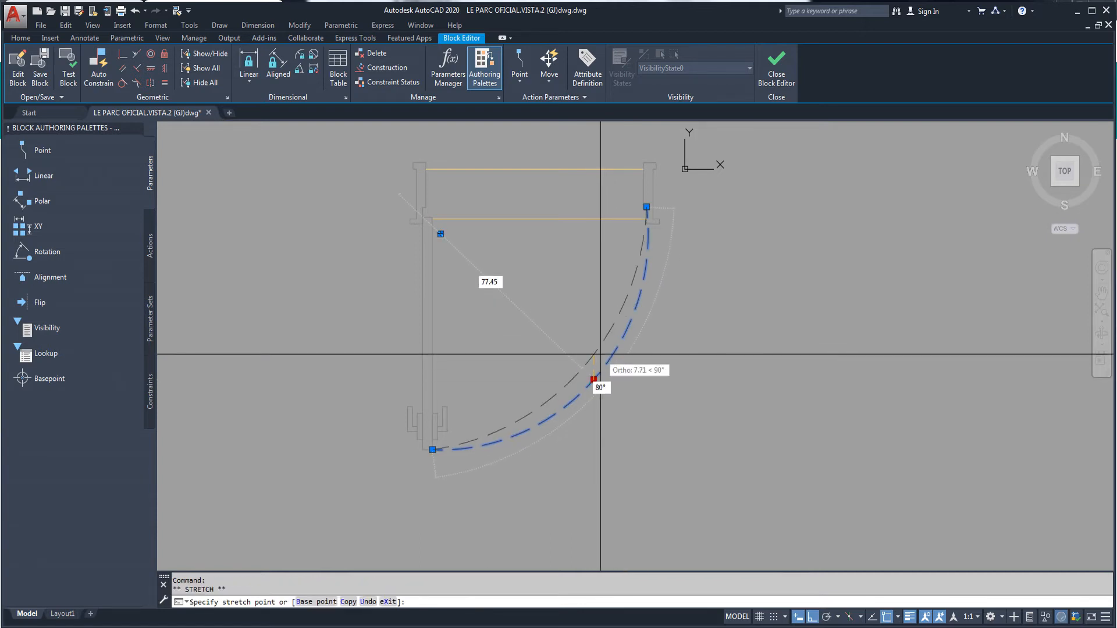
pyautogui.press('Escape')
pyautogui.press('Escape')
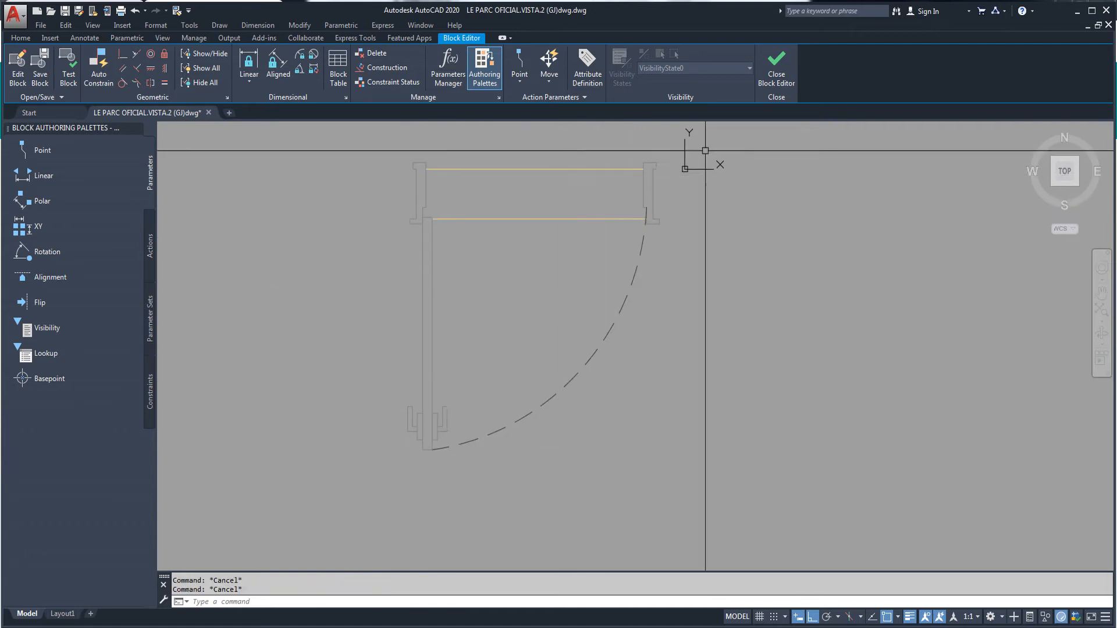
pyautogui.click(776, 69)
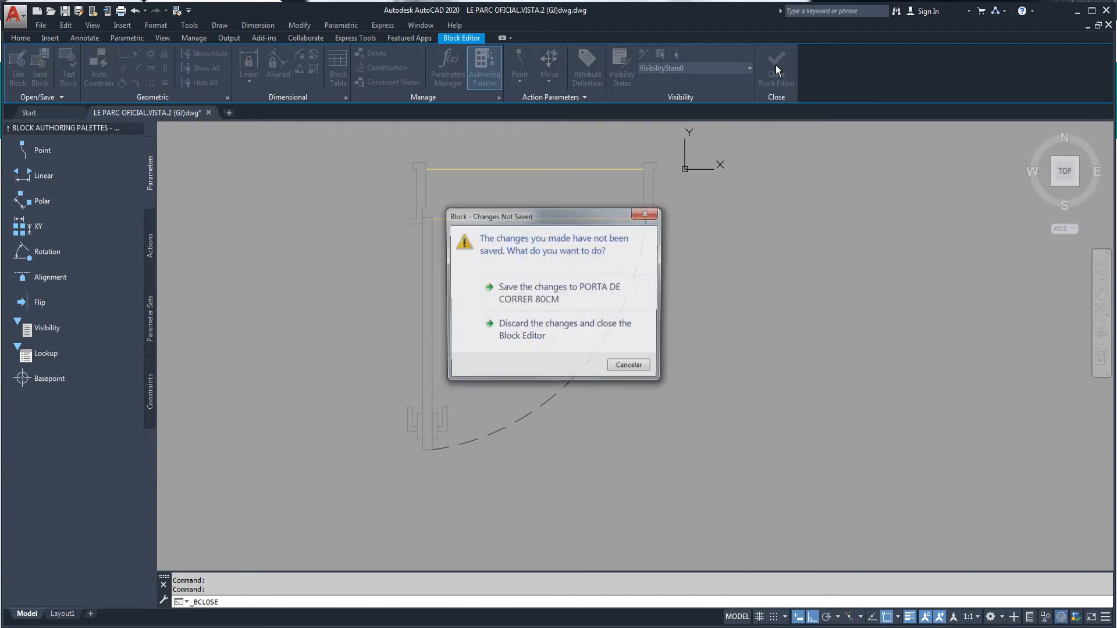
pyautogui.click(533, 296)
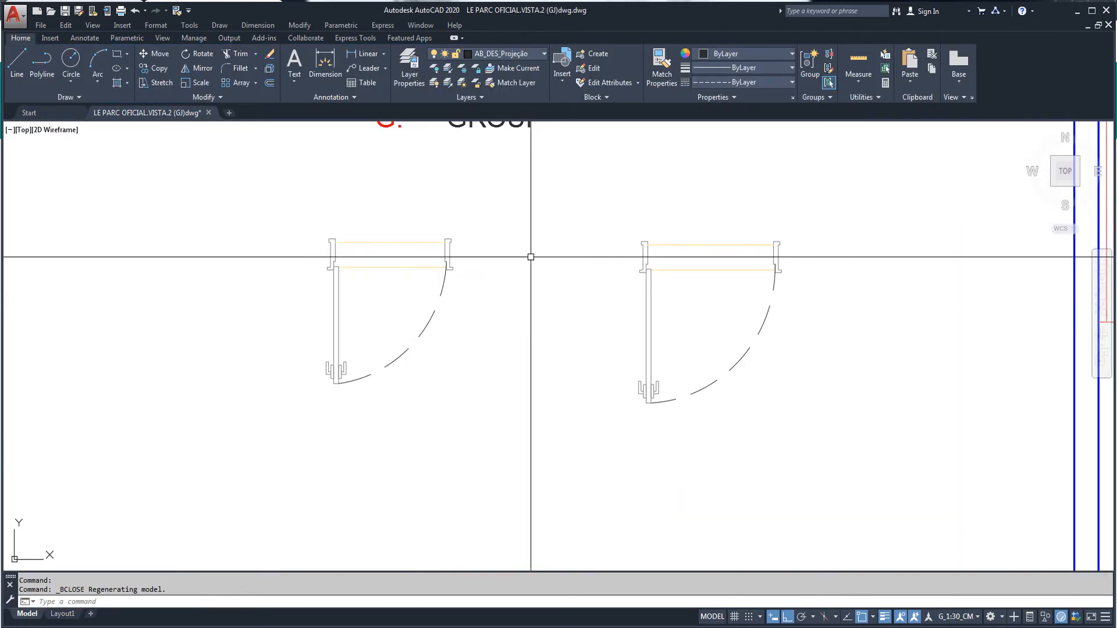
pyautogui.write('m')
pyautogui.press('Return')
pyautogui.click(411, 266)
pyautogui.press('Return')
pyautogui.click(410, 417)
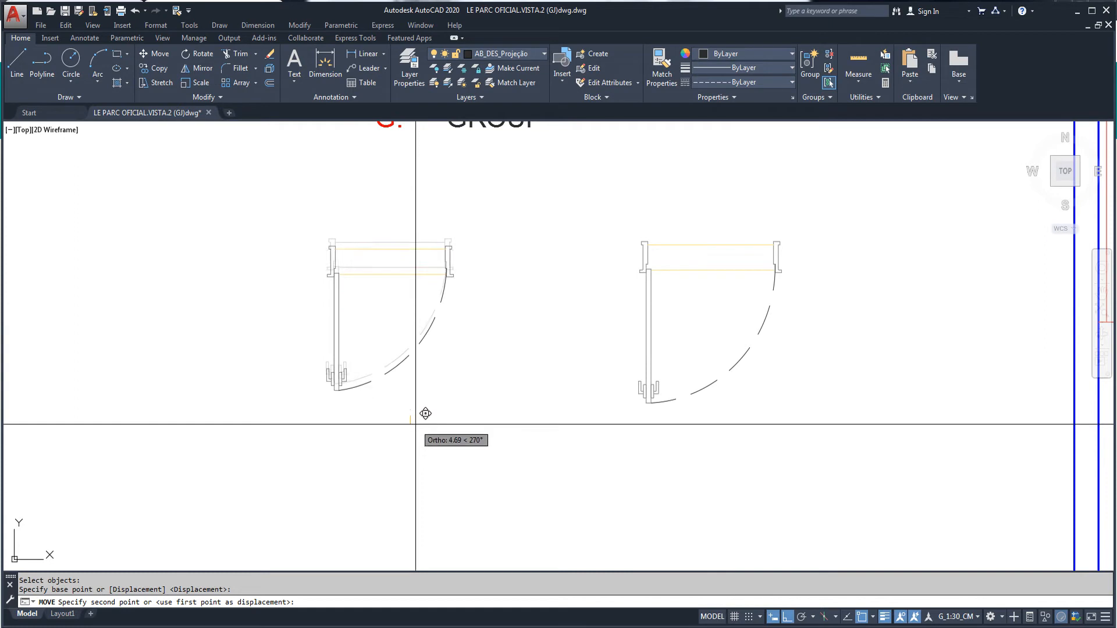
pyautogui.press('Escape')
pyautogui.press('Escape')
# Step: Explode the left door block and select its horizontal frame lines to check that the parts are separate
pyautogui.moveTo(399, 278); pyautogui.dragTo(349, 276, button='middle')
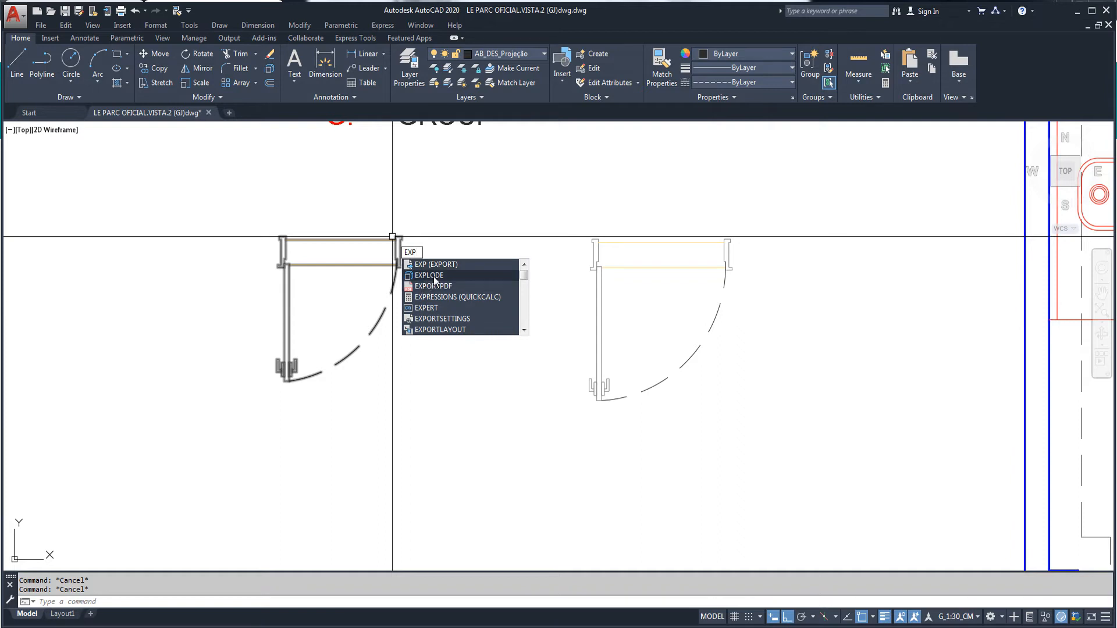
pyautogui.click(434, 279)
pyautogui.click(359, 238)
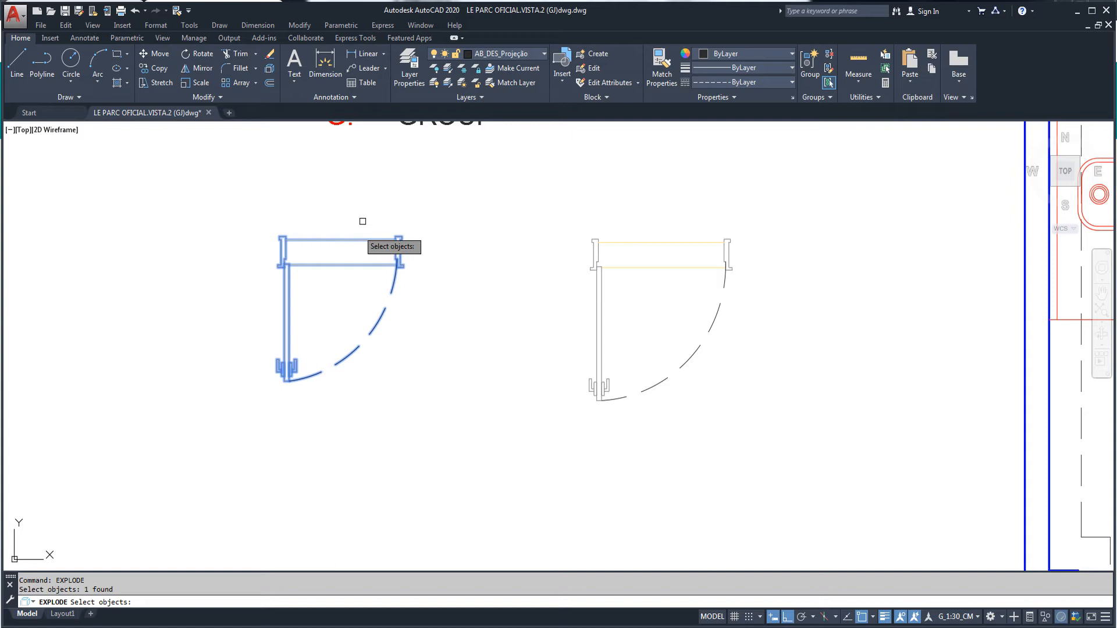
pyautogui.press('Return')
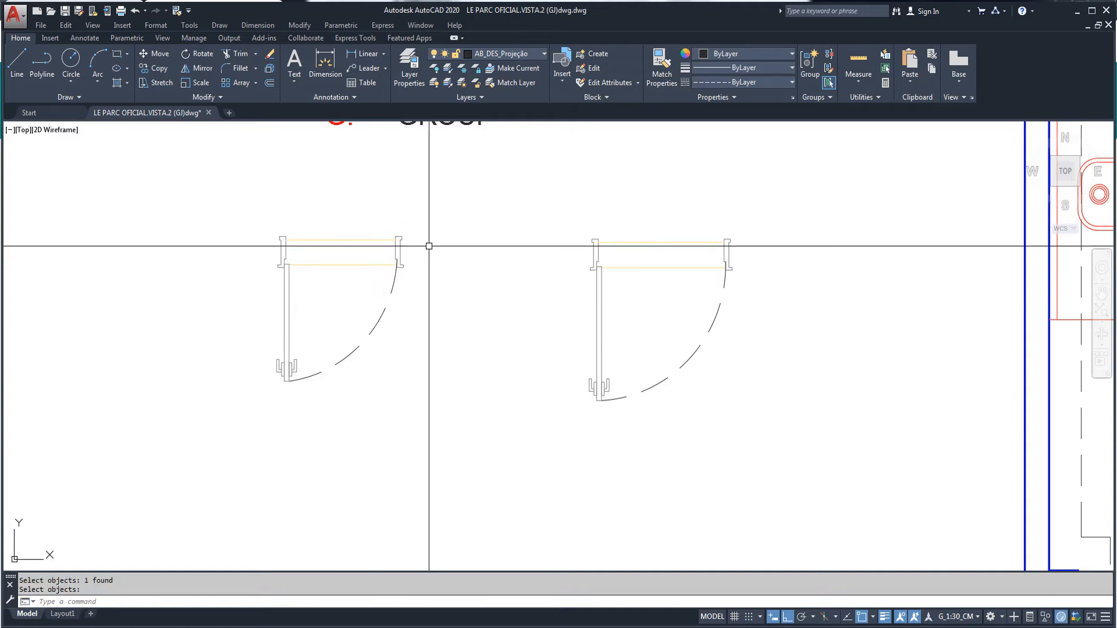
pyautogui.click(351, 240)
pyautogui.press('Escape')
pyautogui.click(330, 265)
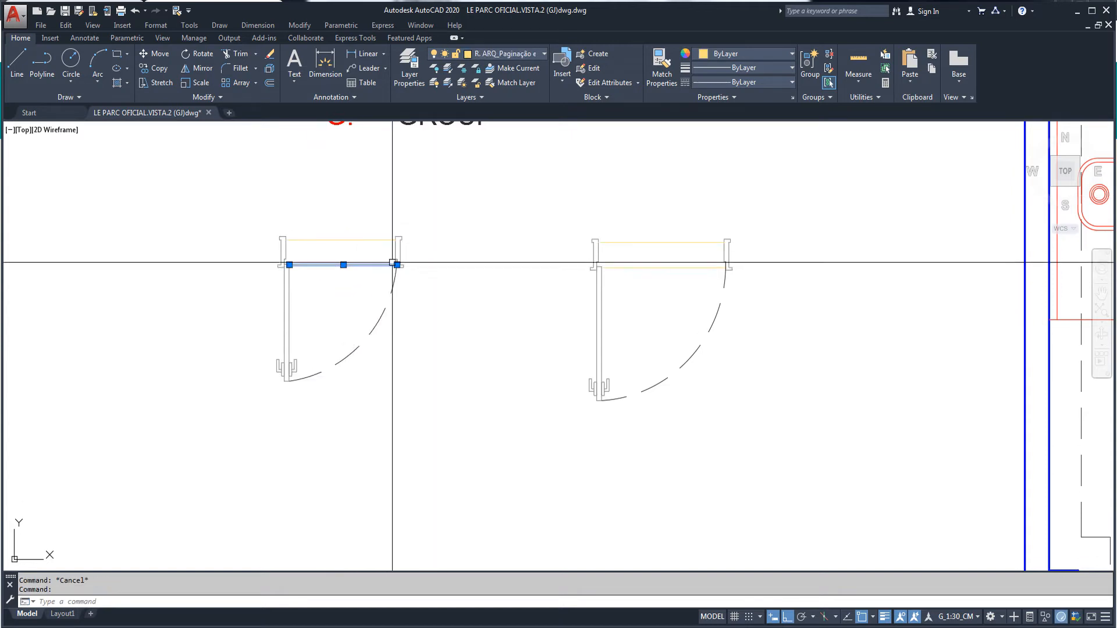
# Step: Undo the explosion of the left door and all its Block Editor changes, back to before the block was opened for editing
pyautogui.click(137, 12)
pyautogui.click(138, 11)
pyautogui.click(137, 12)
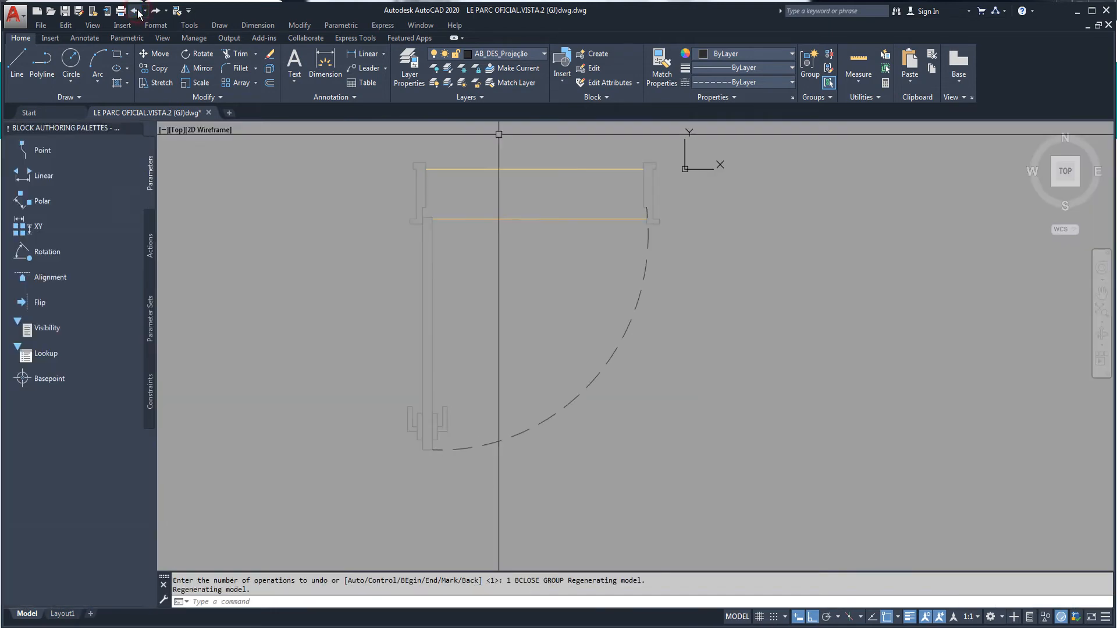
pyautogui.click(137, 12)
pyautogui.click(138, 12)
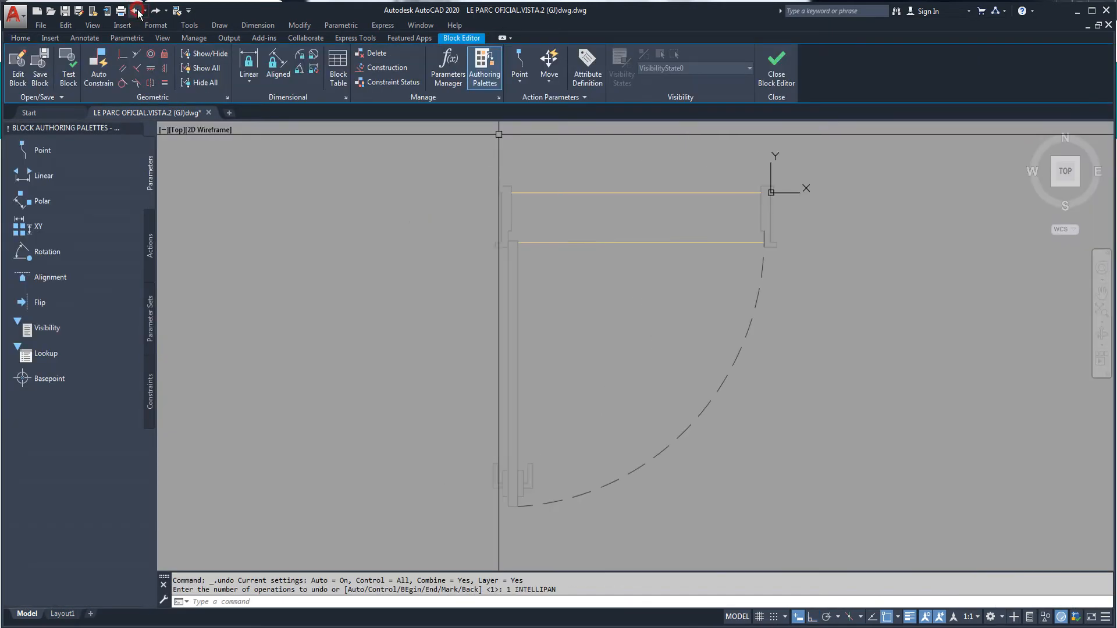
# Step: Select the left door block and the right door group in turn to check them, clearing each selection
pyautogui.click(379, 225)
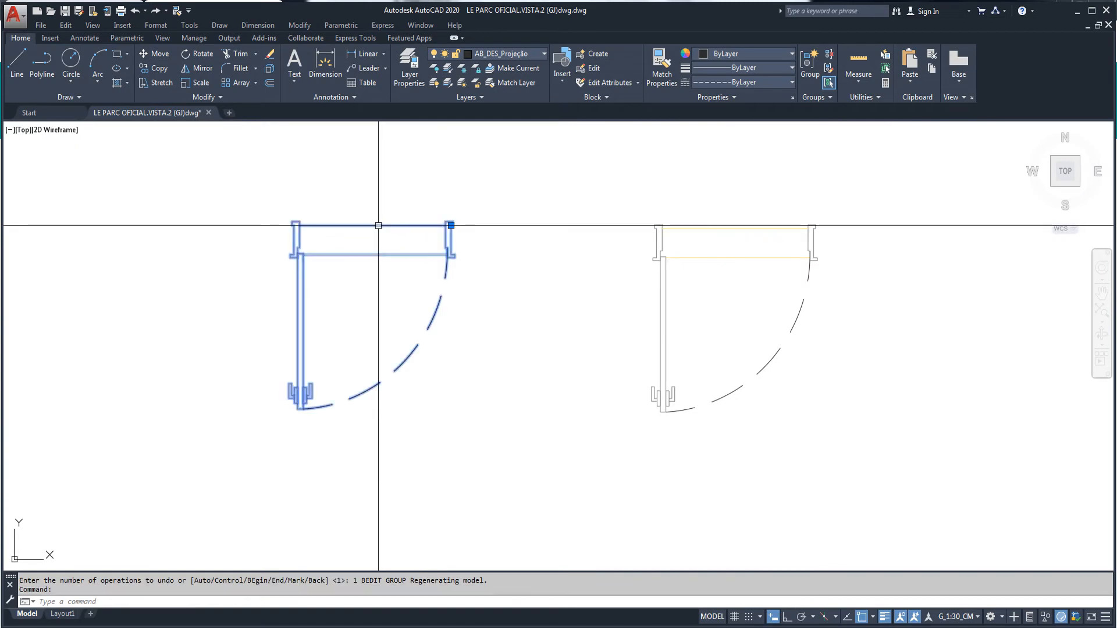
pyautogui.press('Escape')
pyautogui.click(705, 229)
pyautogui.press('Escape')
pyautogui.scroll(-10, 407, 288)
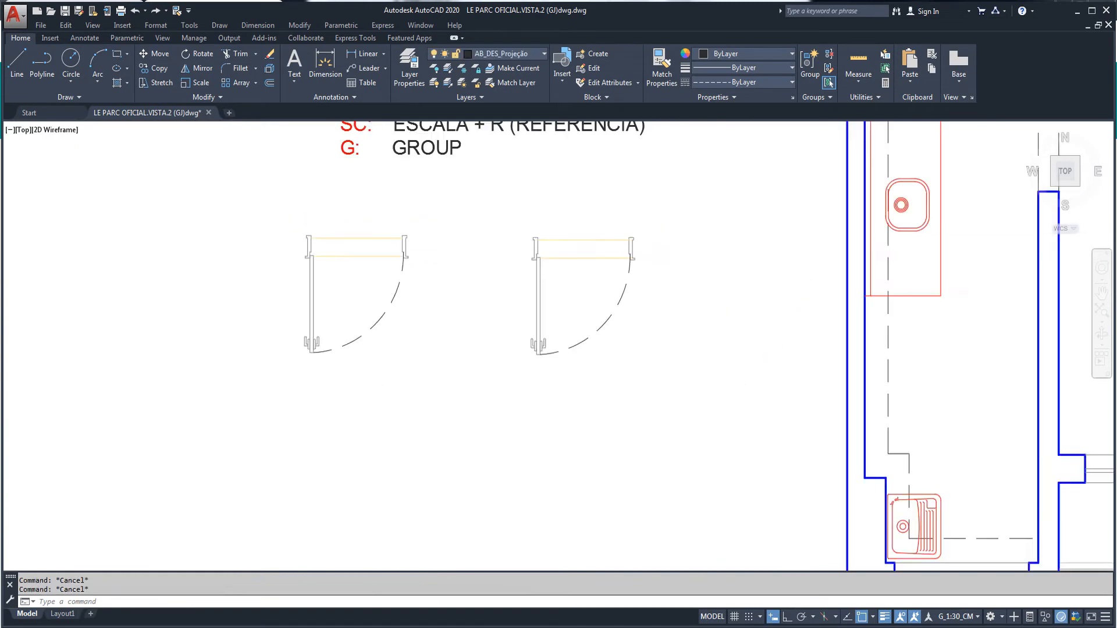
# Step: Start the Insert command and look through the recent blocks and the blocks of the current drawing
pyautogui.scroll(6, 333, 288)
pyautogui.moveTo(333, 287); pyautogui.dragTo(411, 282, button='middle')
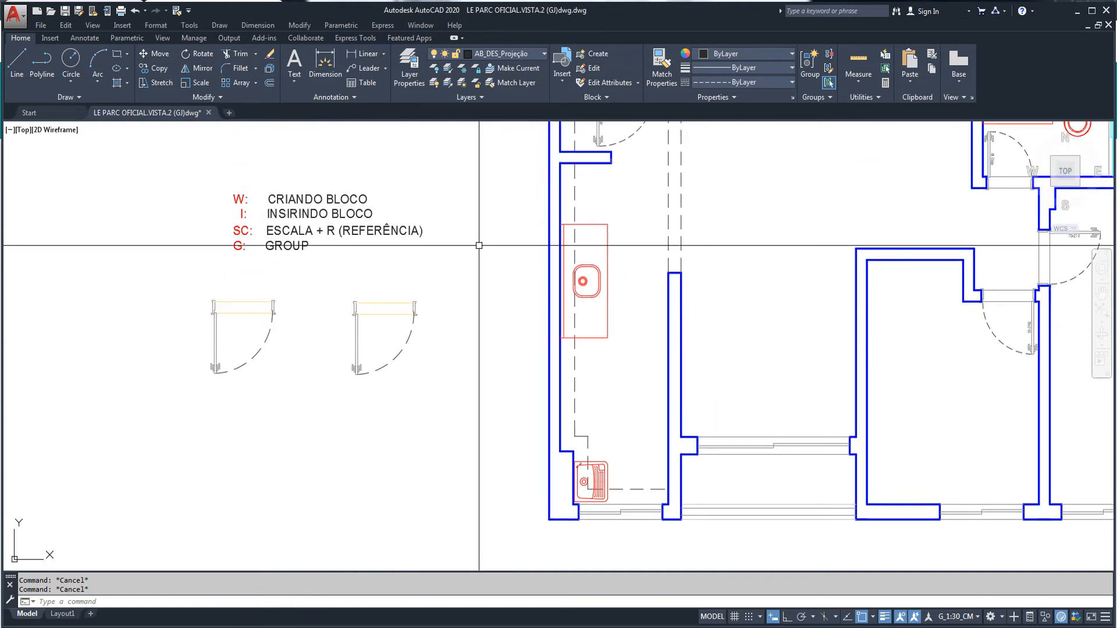
pyautogui.write('I')
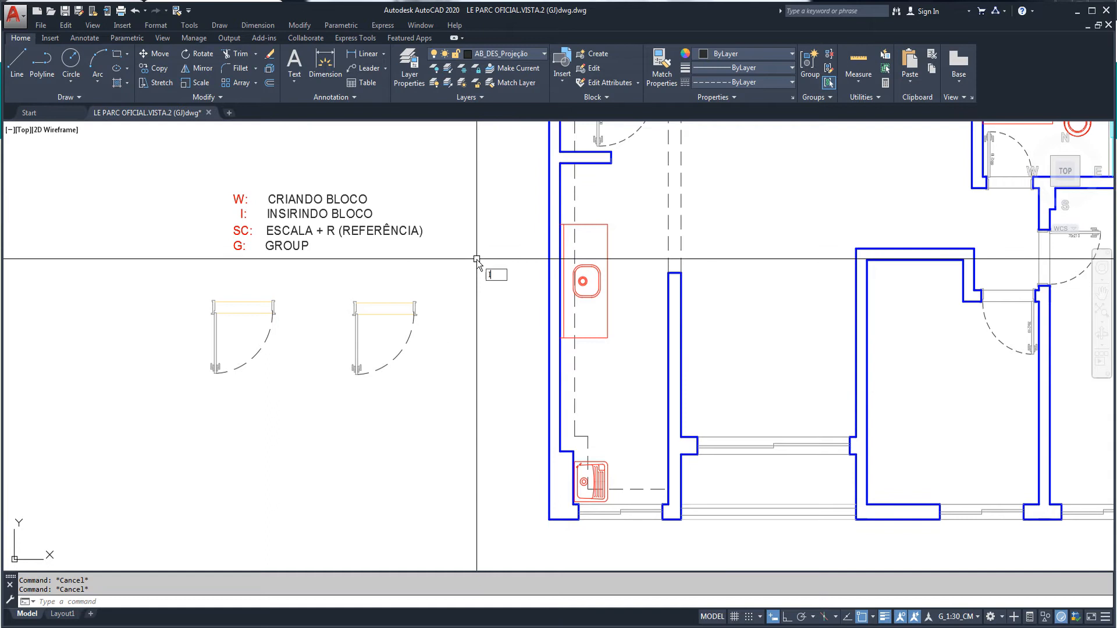
pyautogui.click(528, 287)
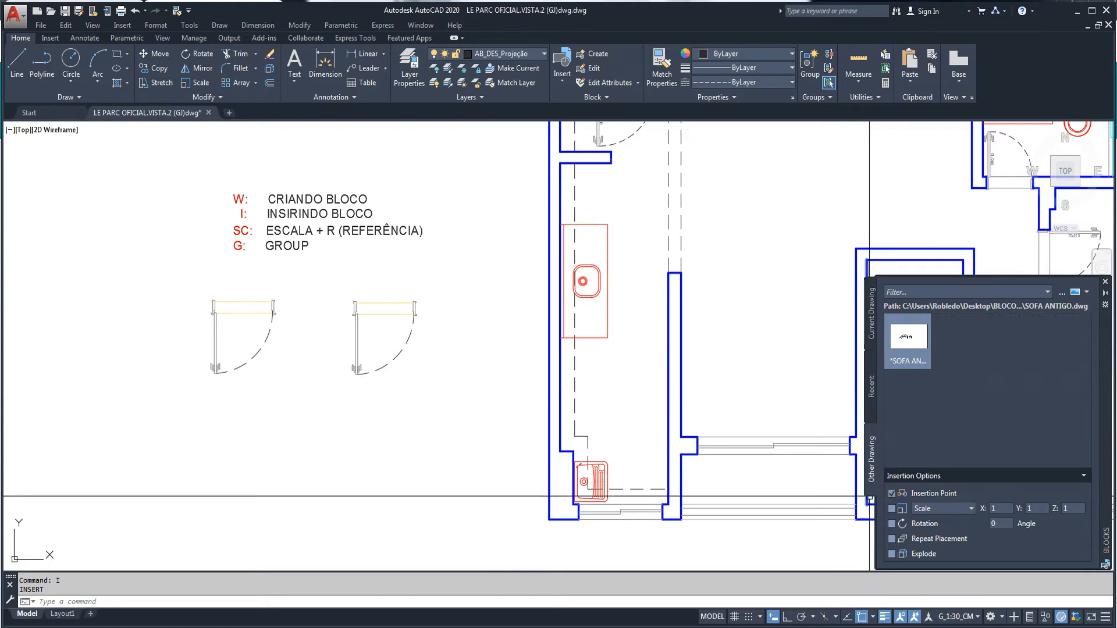
pyautogui.click(873, 389)
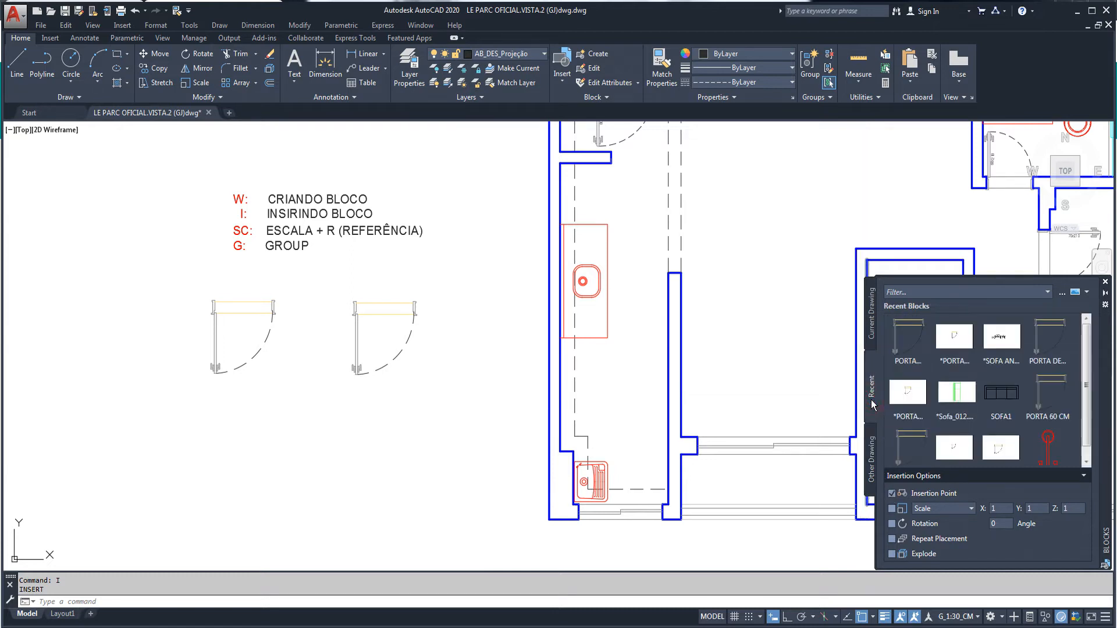
pyautogui.click(872, 329)
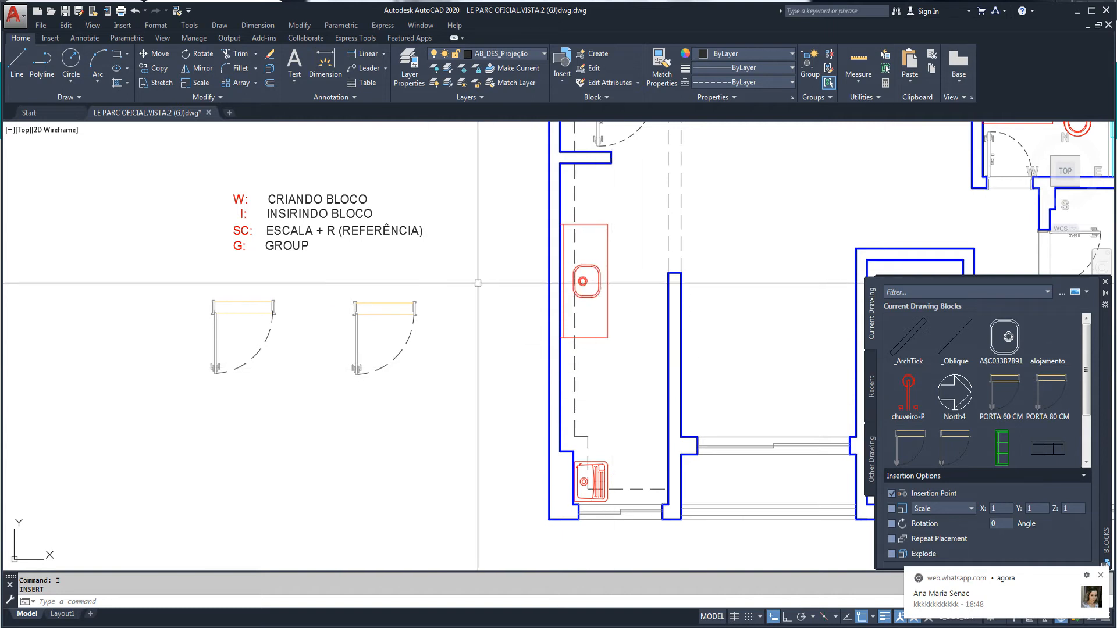
# Step: Load PORTA DE CORRER 80CM.dwg from the PORTAS DE ABRIR folder under BLOCOS > ESQUADRIAS as the block source
pyautogui.moveTo(490, 231); pyautogui.dragTo(369, 260, button='middle')
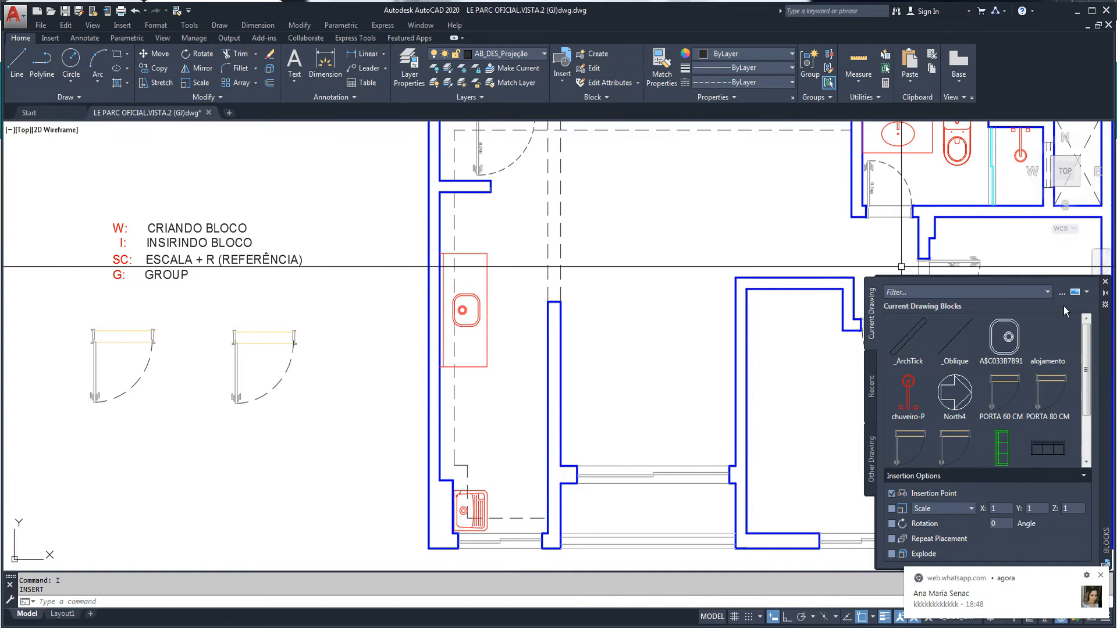
pyautogui.click(1062, 295)
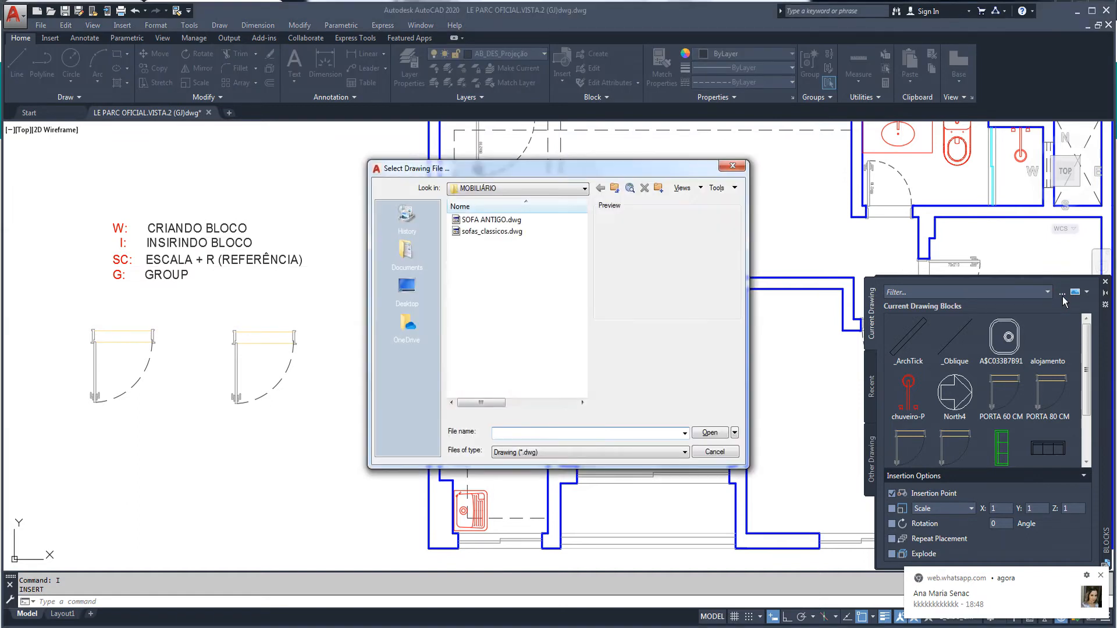
pyautogui.click(534, 189)
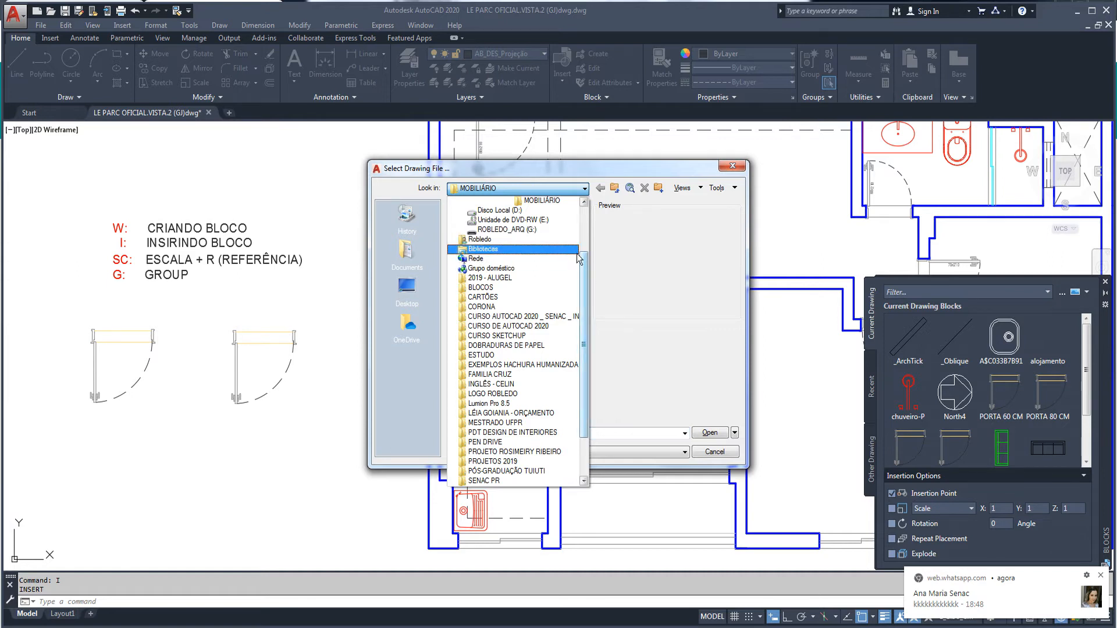
pyautogui.moveTo(585, 272); pyautogui.dragTo(586, 253)
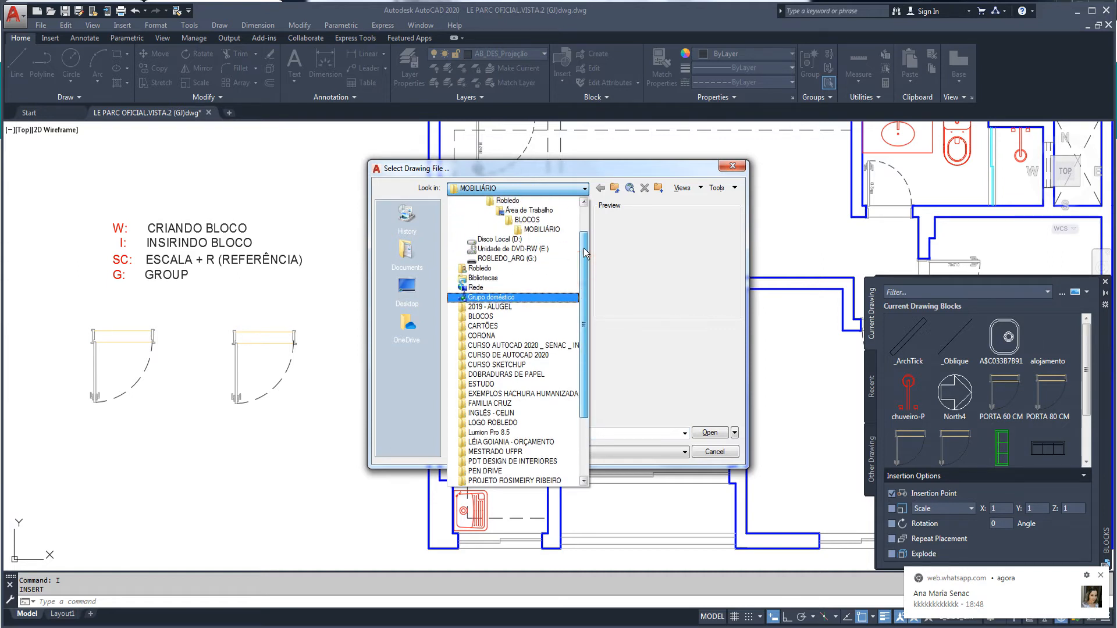
pyautogui.click(509, 210)
pyautogui.doubleClick(476, 231)
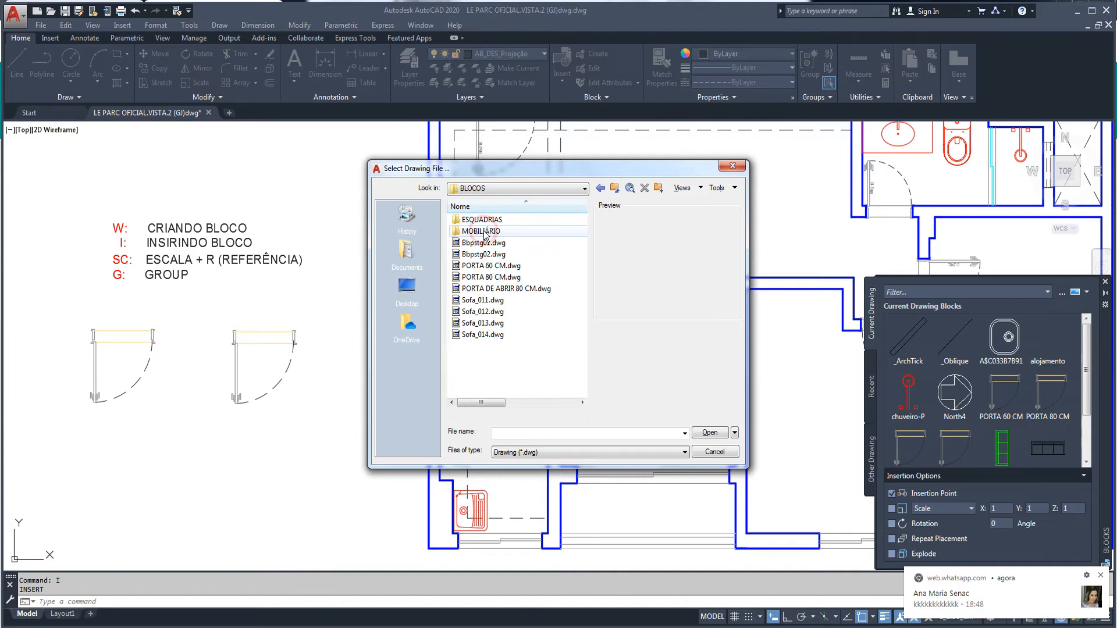
pyautogui.doubleClick(483, 221)
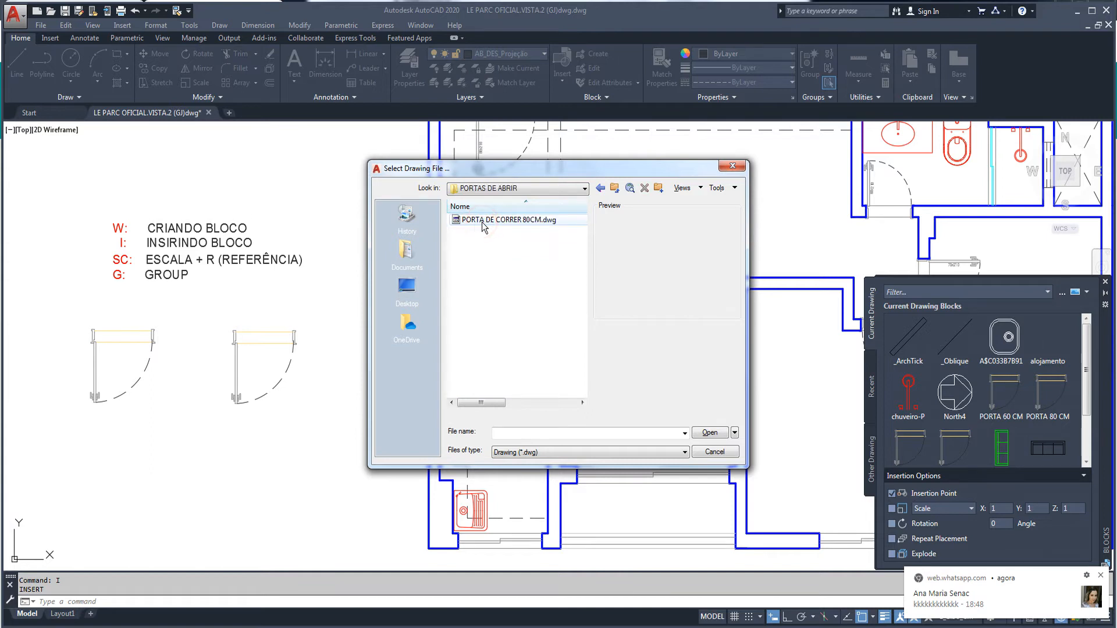
pyautogui.click(501, 223)
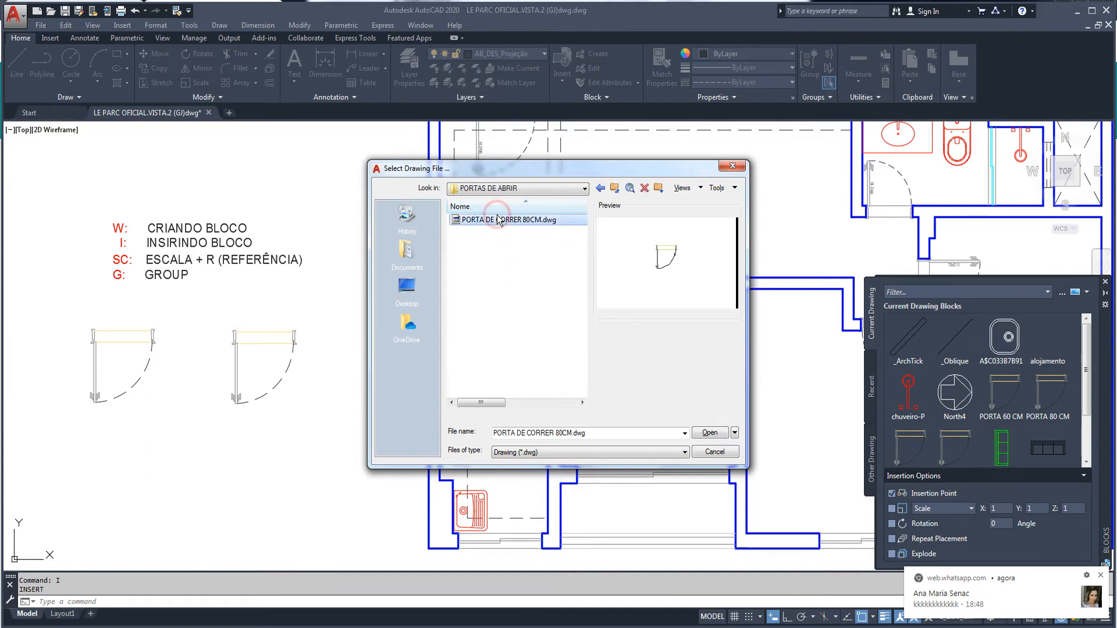
pyautogui.click(709, 432)
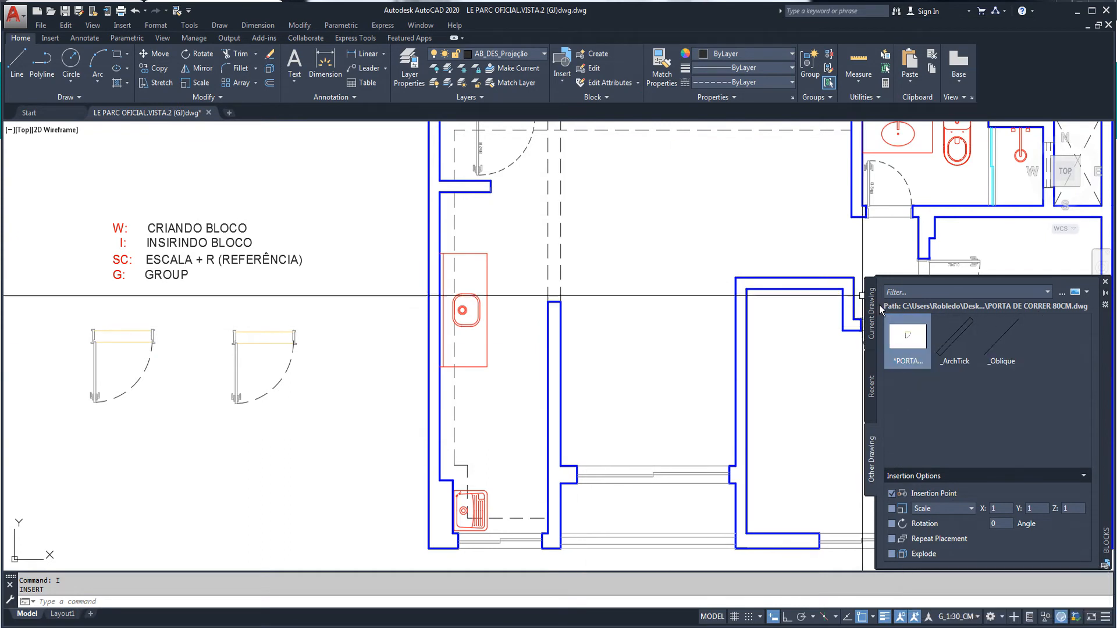
# Step: Insert PORTA DE CORRER 80CM in the empty area below the right sample door without redefining the existing block
pyautogui.click(907, 340)
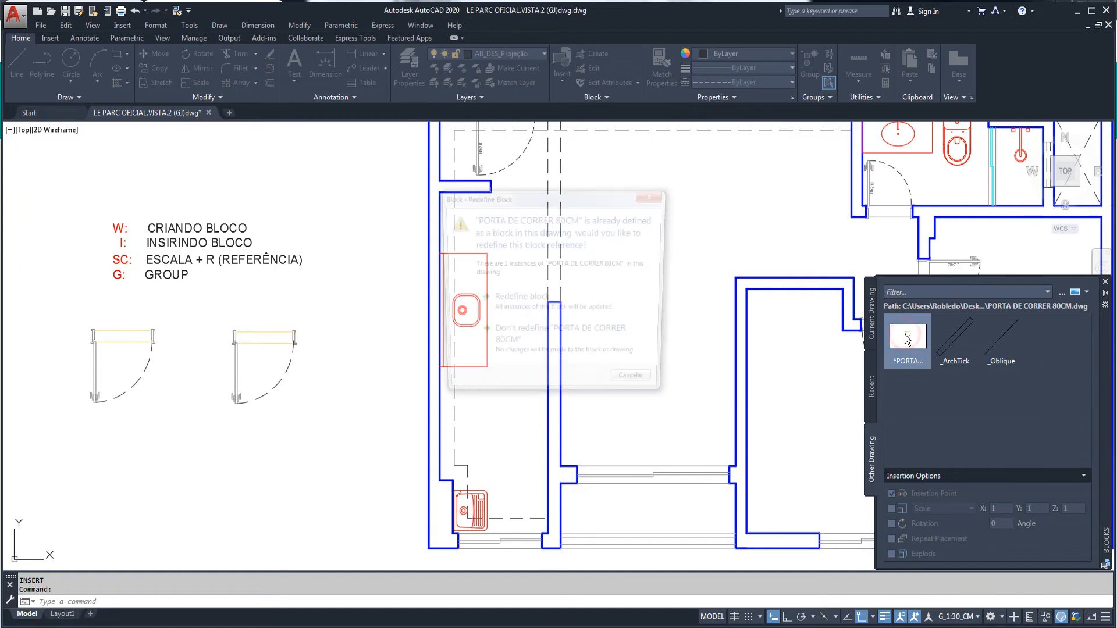
pyautogui.click(528, 348)
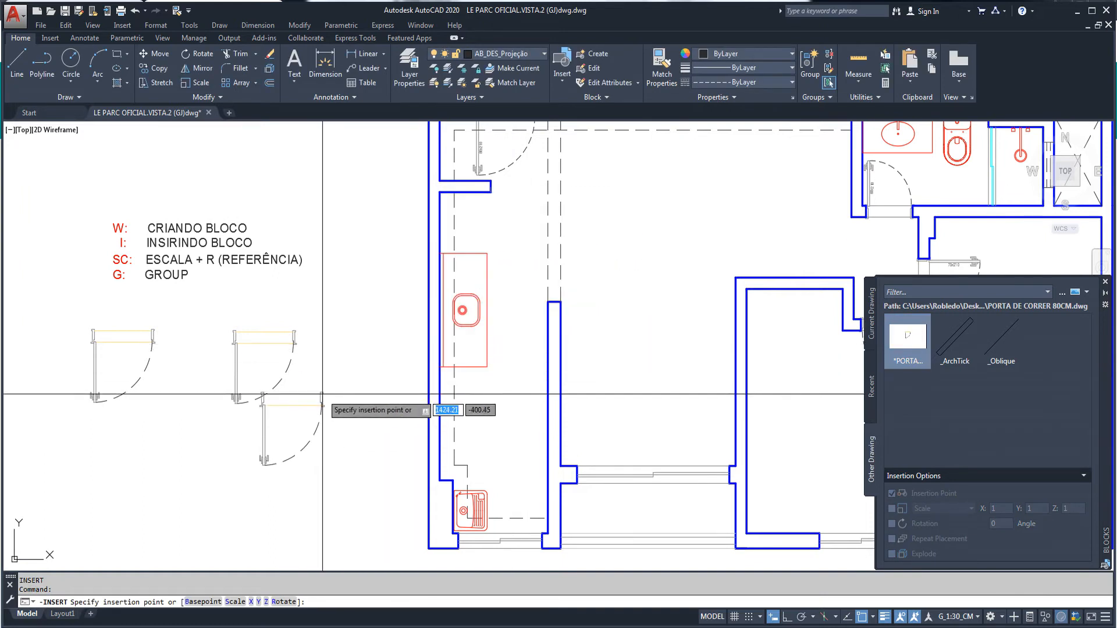
pyautogui.click(364, 421)
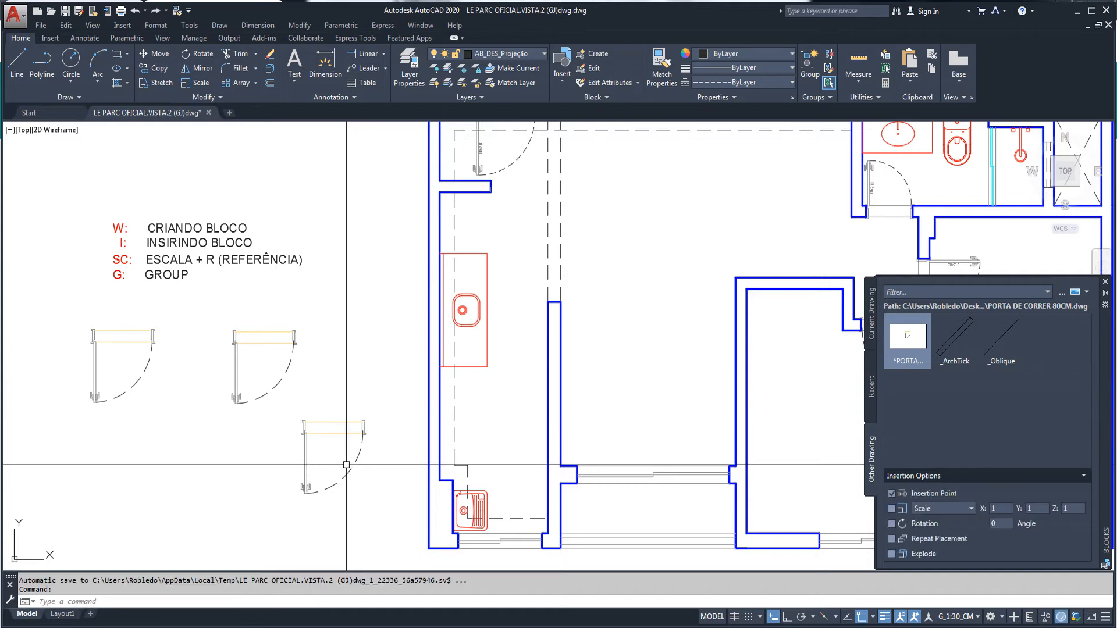
# Step: Check the insertion point at the corner of the newly inserted door's frame and erase that door
pyautogui.scroll(2, 364, 463)
pyautogui.scroll(6, 364, 463)
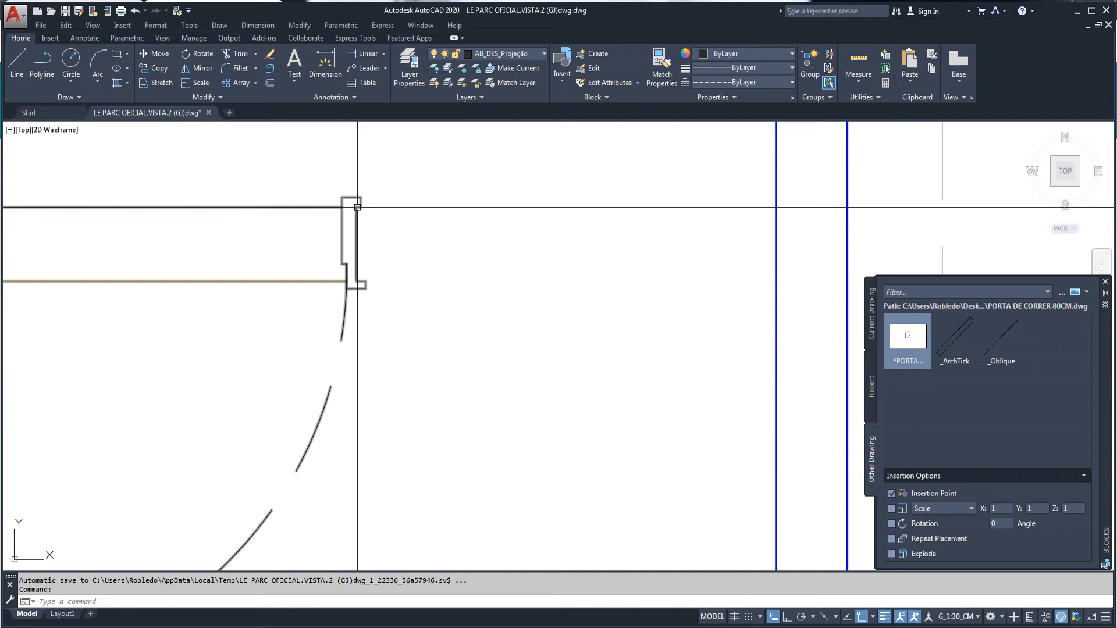
pyautogui.click(356, 206)
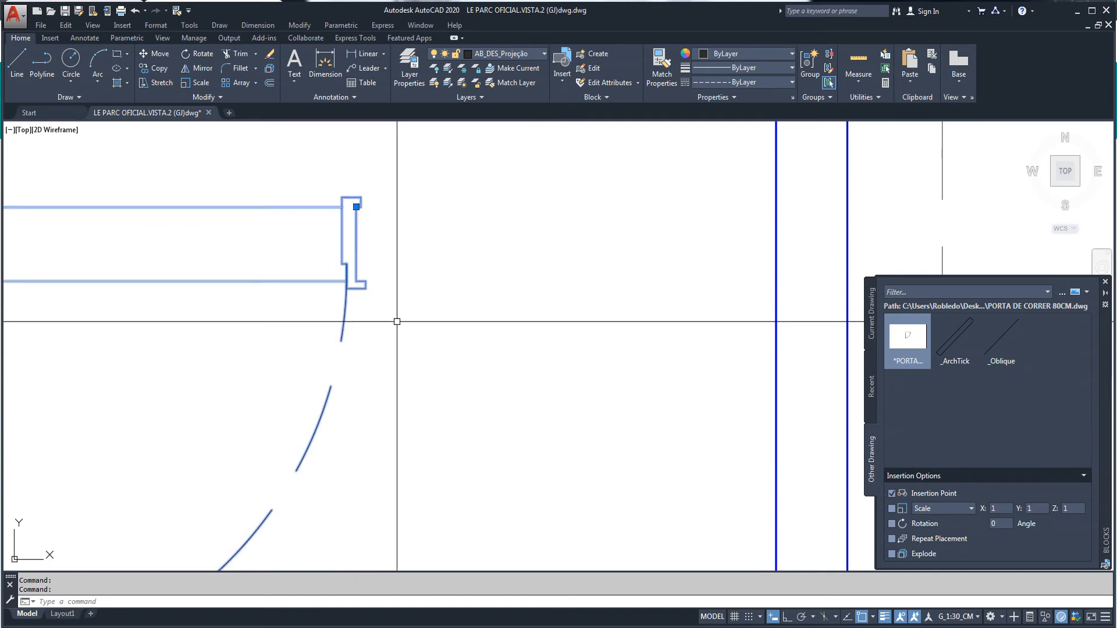
pyautogui.press('Delete')
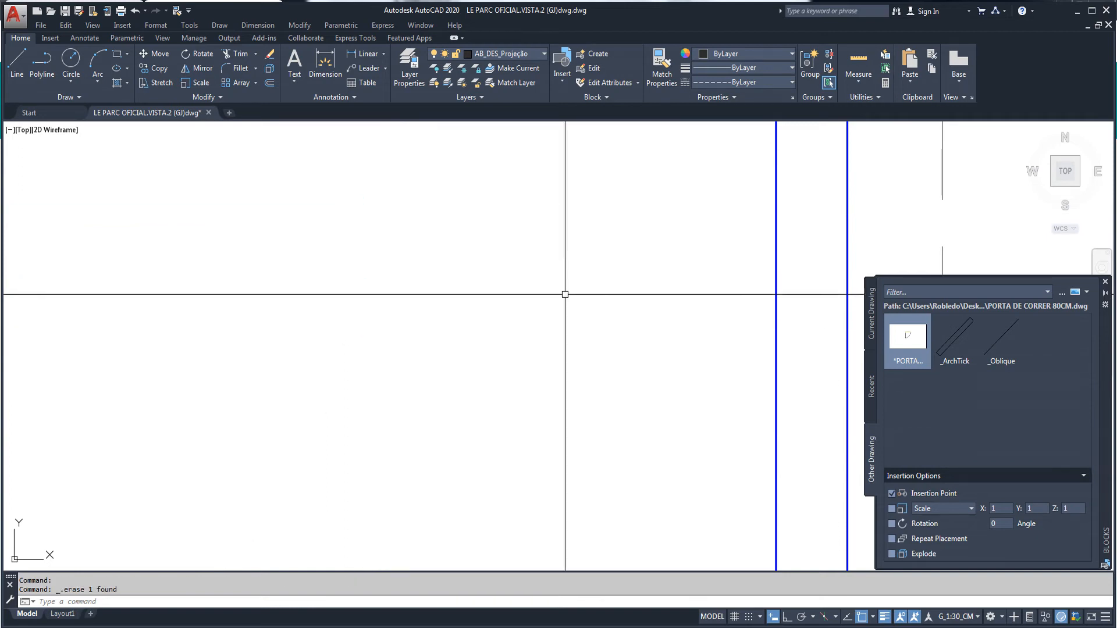
# Step: Insert PORTA DE CORRER 80CM outside the plan, above the entrance wall, without redefining the block
pyautogui.click(907, 340)
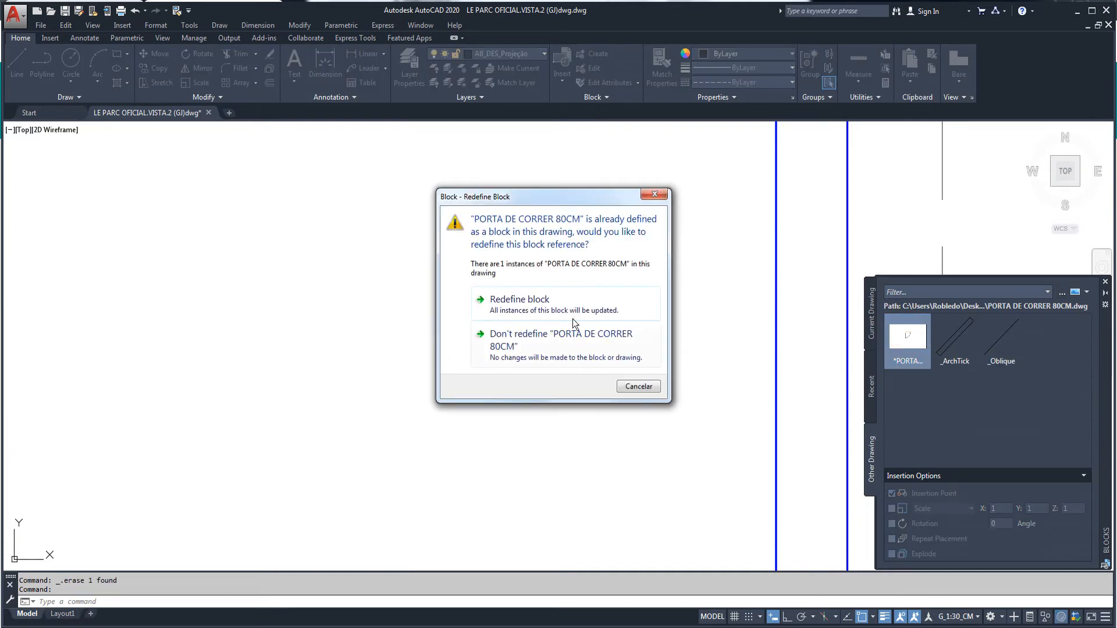
pyautogui.click(559, 347)
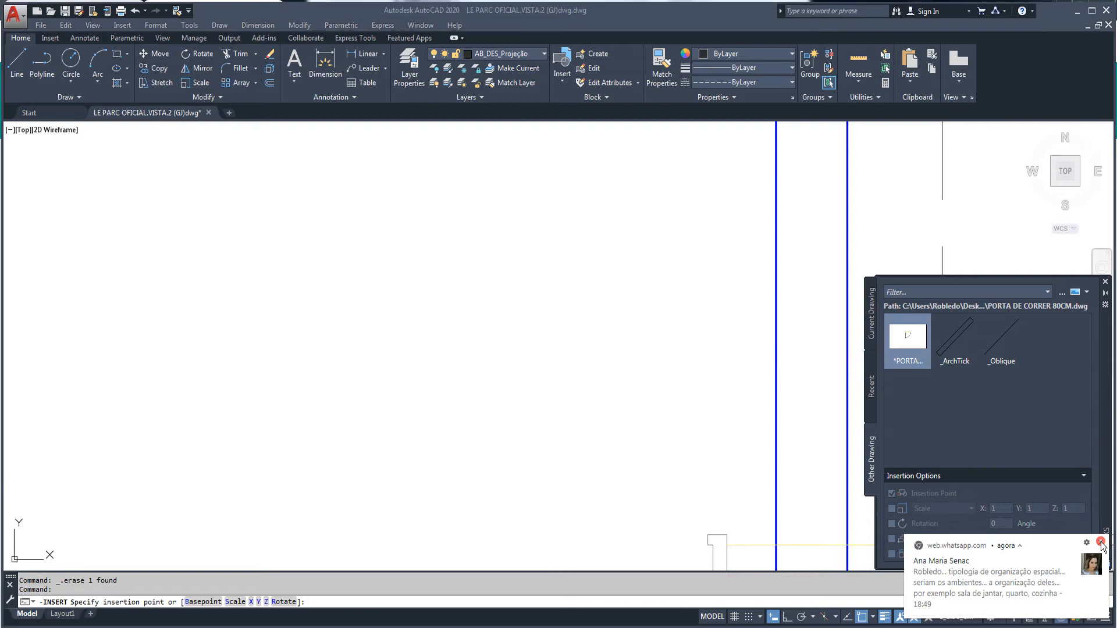
pyautogui.scroll(-8, 332, 297)
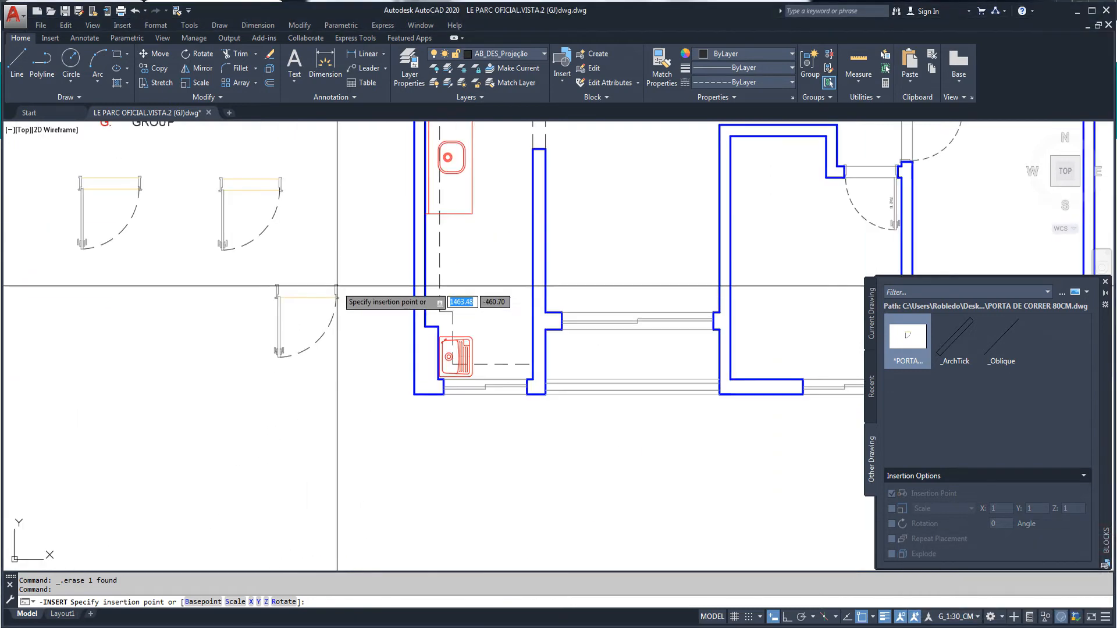
pyautogui.moveTo(574, 241); pyautogui.dragTo(407, 379, button='middle')
pyautogui.moveTo(399, 282); pyautogui.dragTo(418, 391, button='middle')
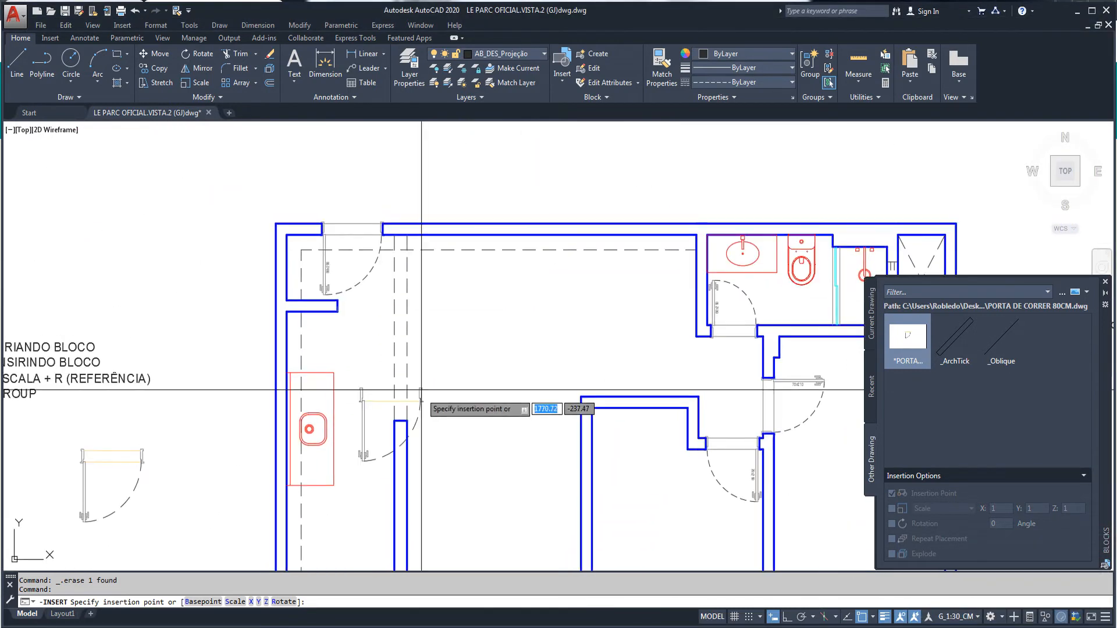
pyautogui.scroll(6, 326, 209)
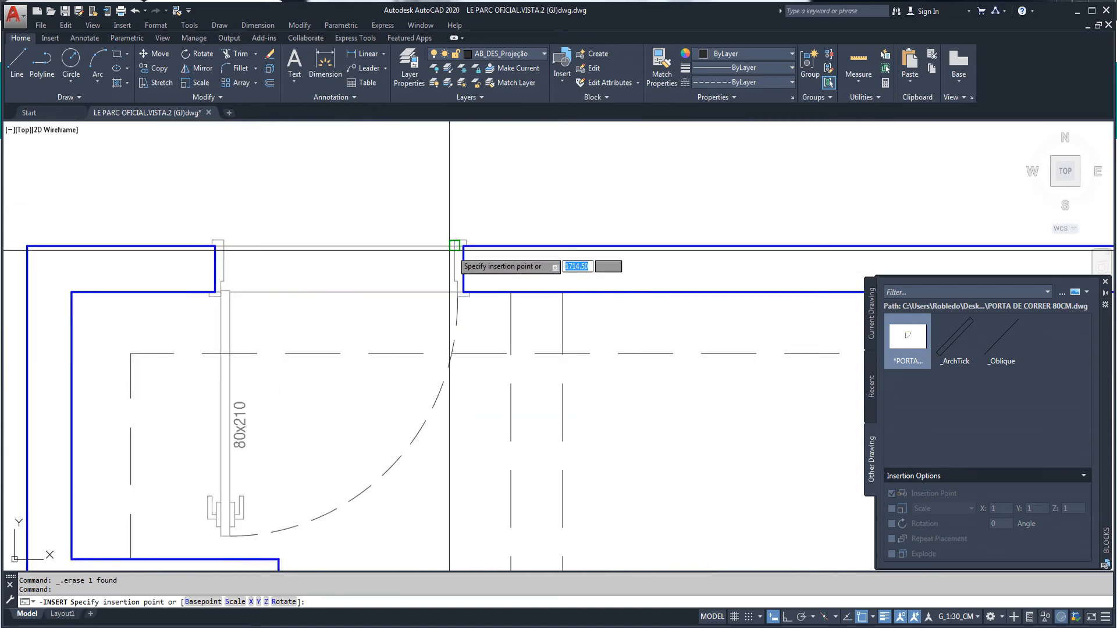
pyautogui.scroll(-6, 452, 243)
pyautogui.press('Escape')
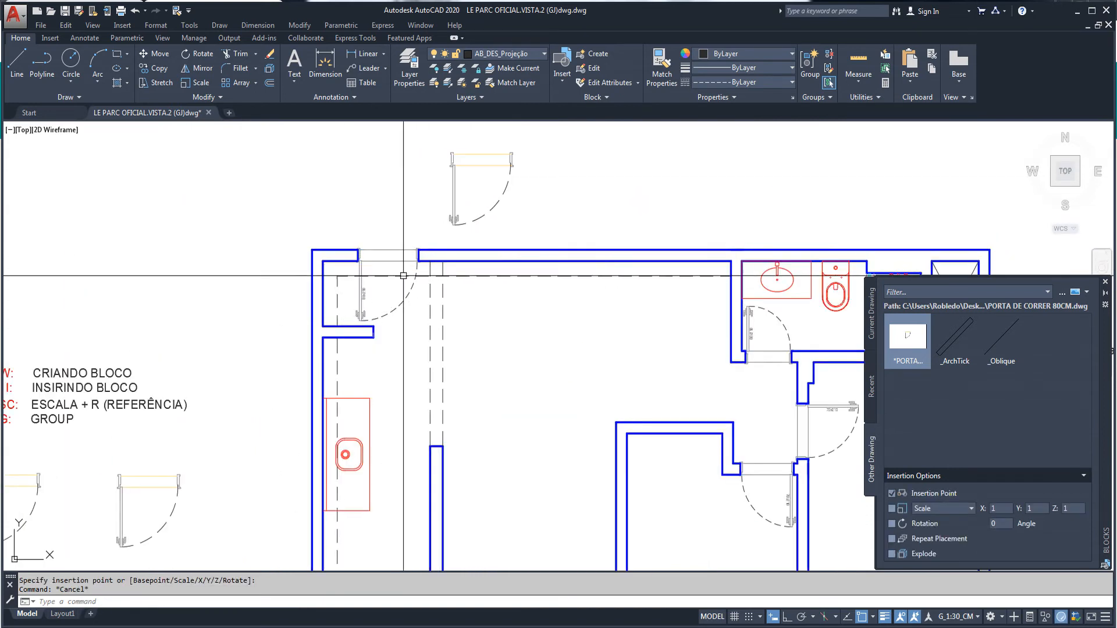
# Step: Erase the existing 80x210 entrance door with its frame, threshold lines and the wall end lines at the opening
pyautogui.scroll(4, 380, 267)
pyautogui.click(353, 239)
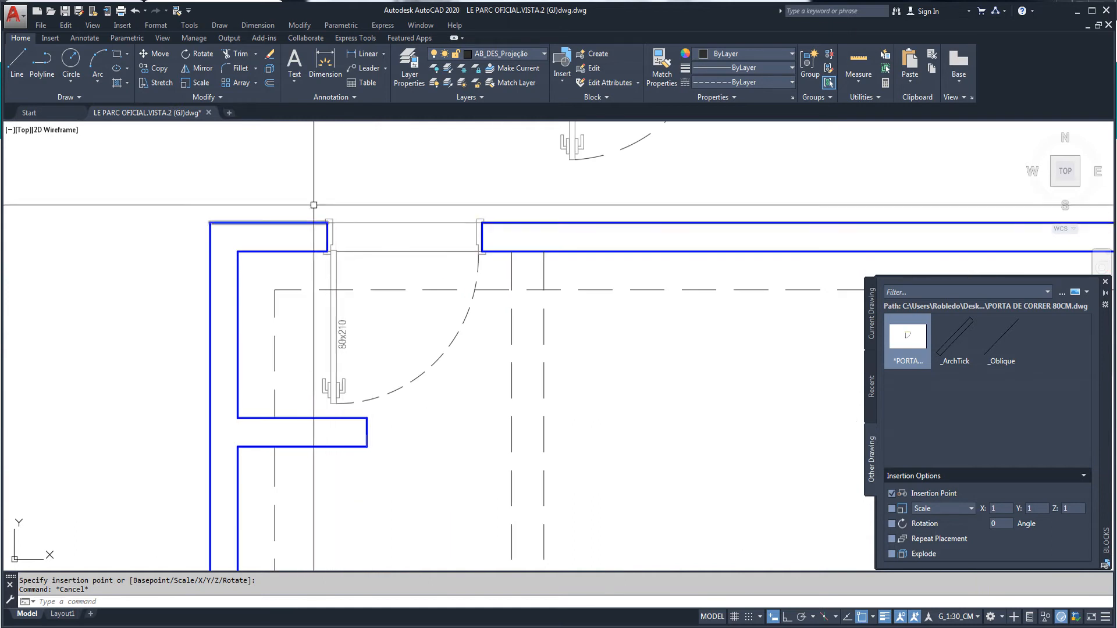
pyautogui.press('Delete')
pyautogui.click(433, 181)
pyautogui.click(491, 284)
pyautogui.press('Delete')
pyautogui.click(417, 194)
pyautogui.click(403, 280)
pyautogui.press('Delete')
pyautogui.click(497, 260)
pyautogui.click(312, 274)
pyautogui.press('Delete')
pyautogui.click(296, 300)
pyautogui.click(406, 407)
pyautogui.press('Delete')
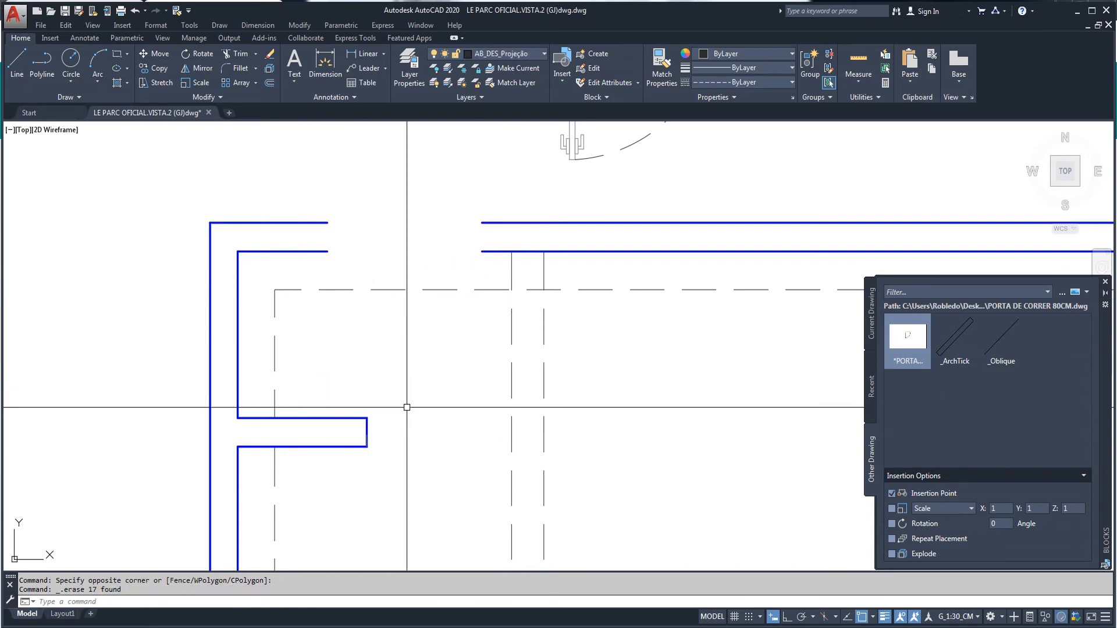
# Step: Draw lines closing both wall ends at the entrance opening and match their properties to the blue wall line
pyautogui.write('L')
pyautogui.press('Return')
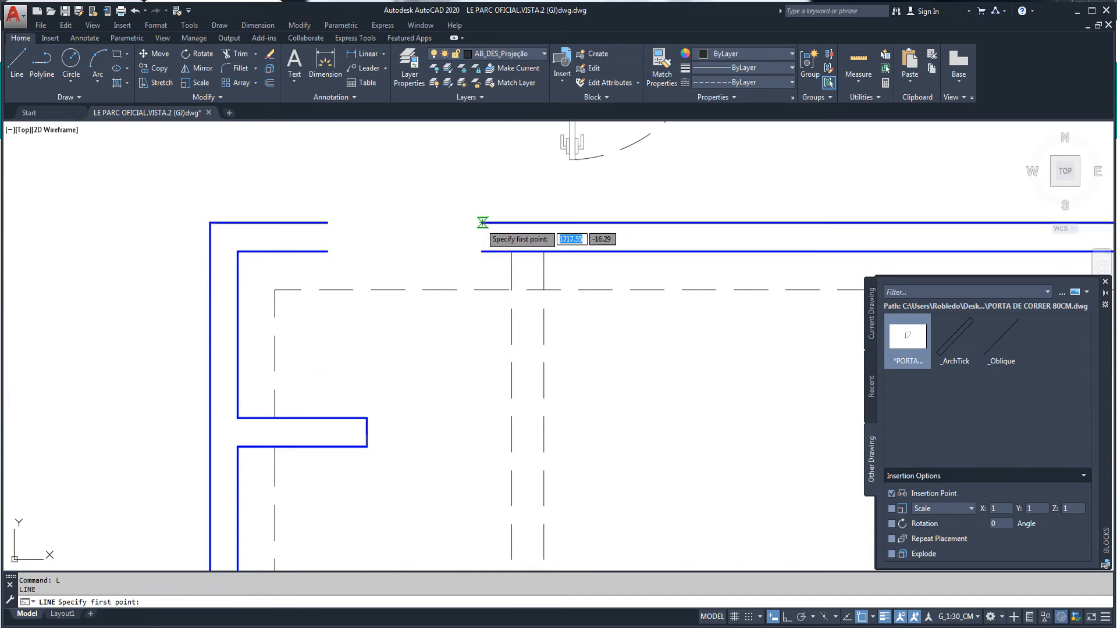
pyautogui.click(327, 222)
pyautogui.click(327, 251)
pyautogui.press('Escape')
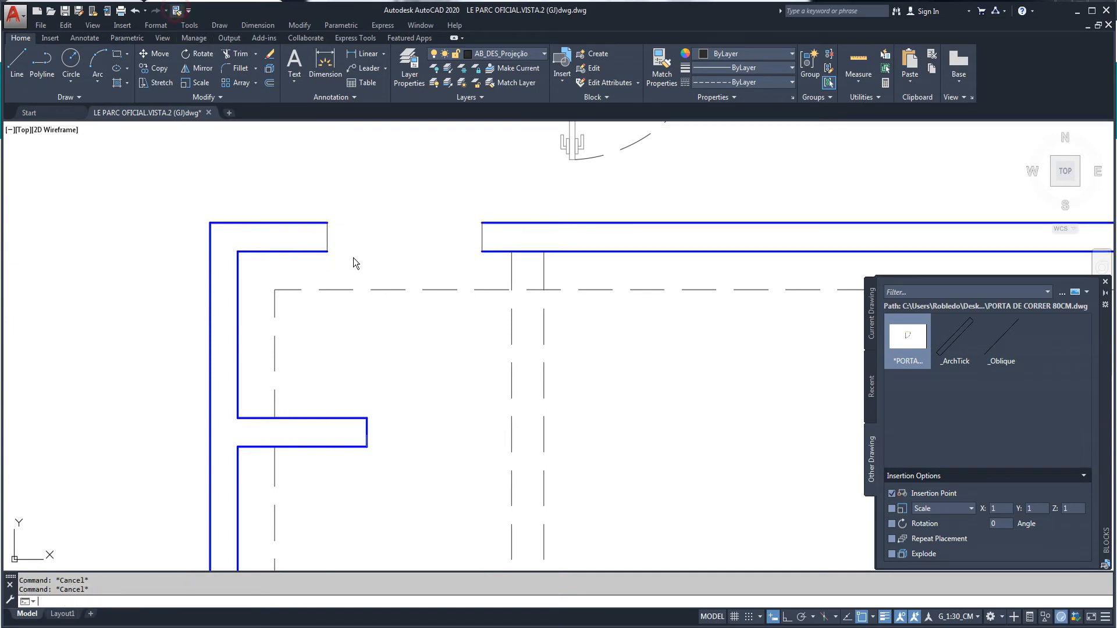
pyautogui.click(307, 222)
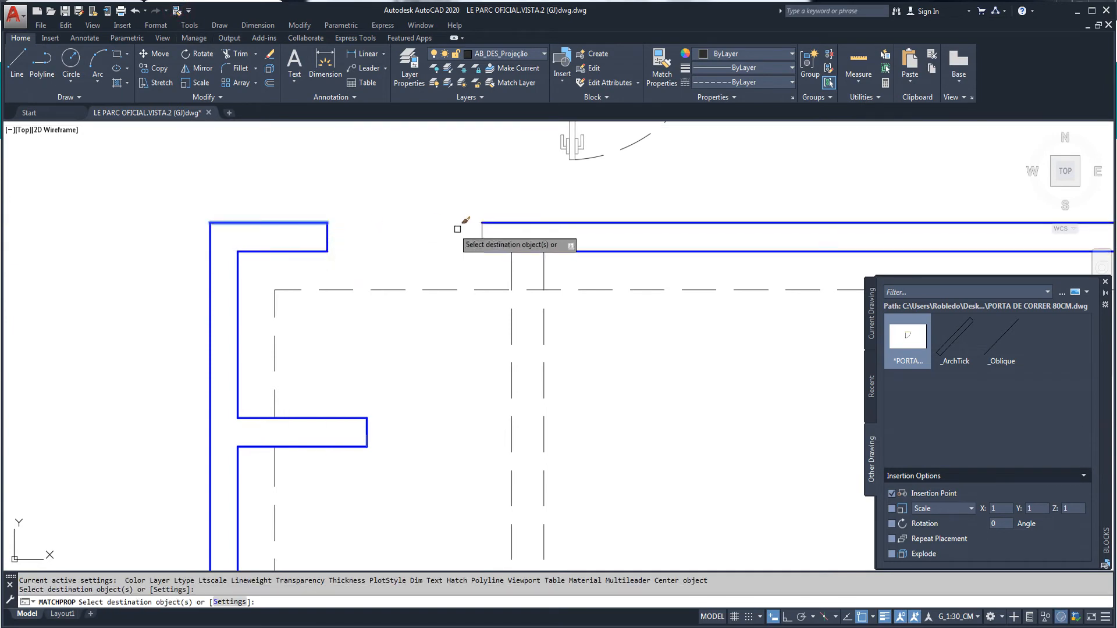
pyautogui.press('Escape')
# Step: Erase the spare door above the wall and insert PORTA DE CORRER 80CM at the entrance opening's upper-right corner without redefining the block
pyautogui.click(576, 146)
pyautogui.press('Delete')
pyautogui.click(910, 341)
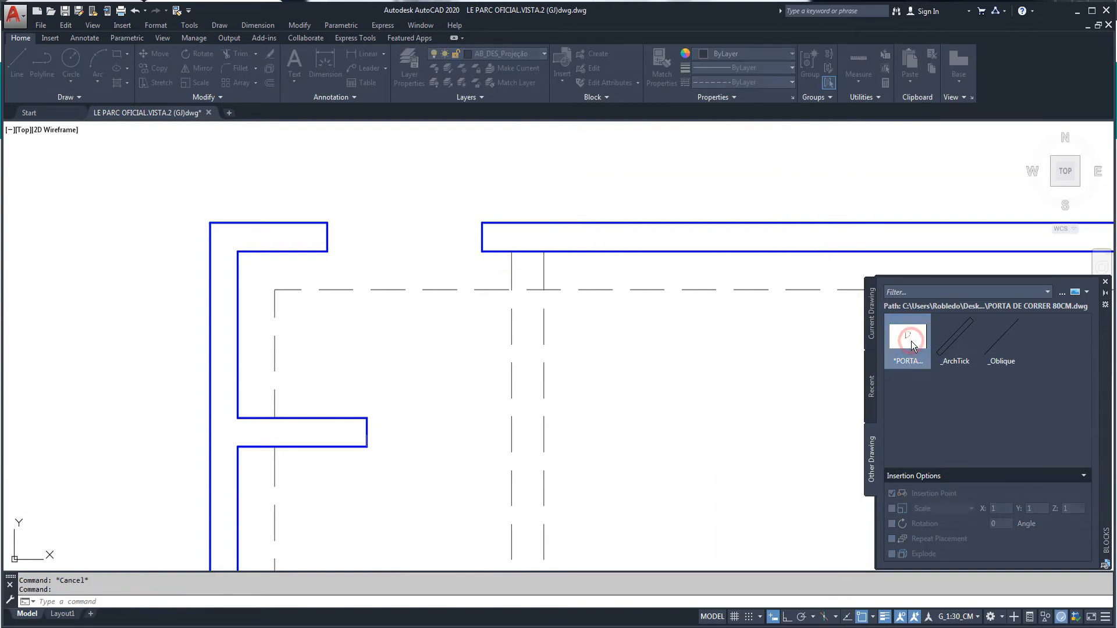
pyautogui.click(516, 336)
pyautogui.scroll(5, 460, 227)
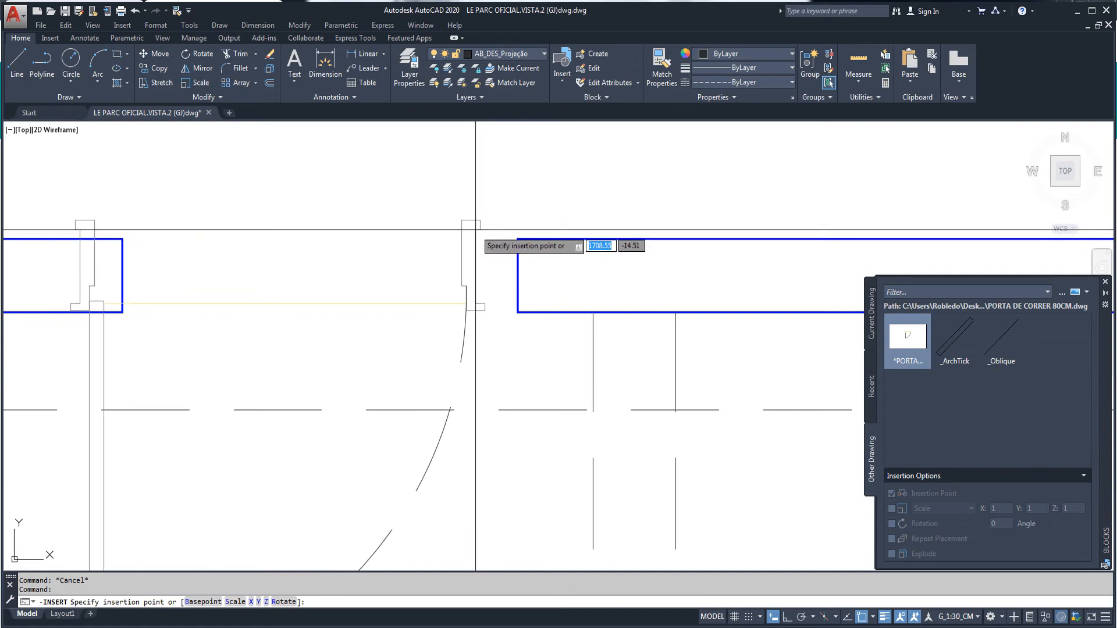
pyautogui.scroll(4, 475, 230)
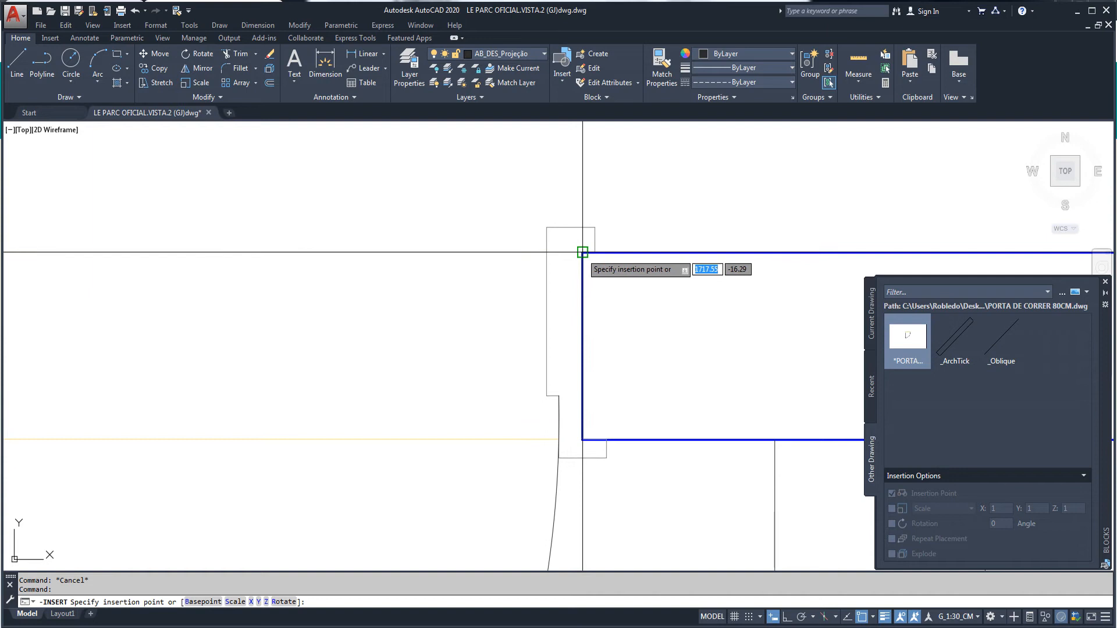
pyautogui.click(583, 252)
pyautogui.scroll(-5, 500, 215)
pyautogui.scroll(-6, 427, 459)
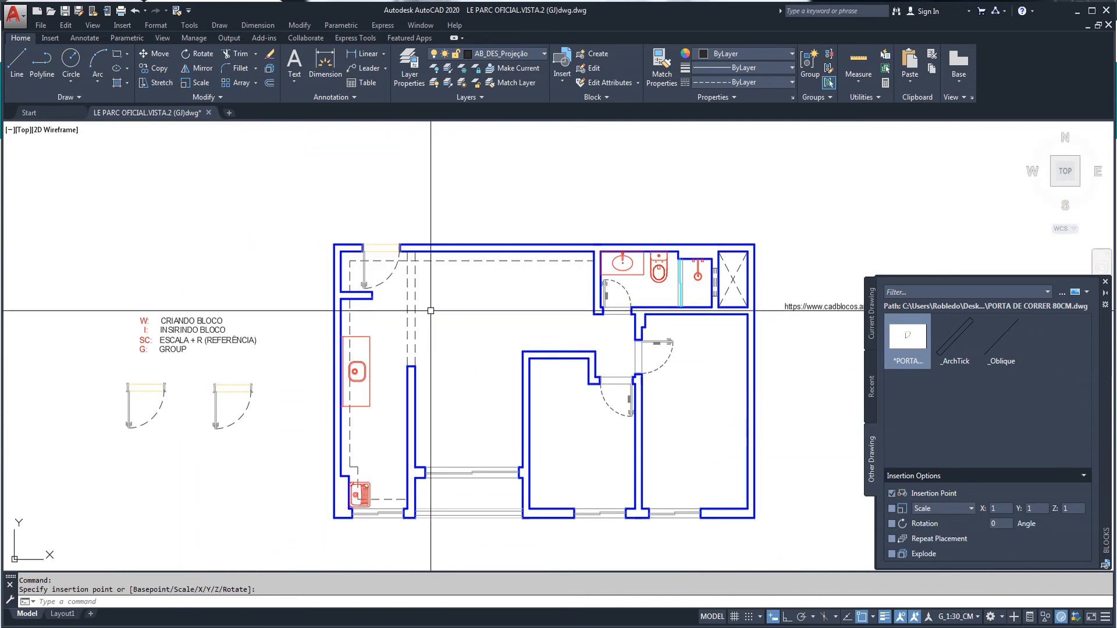
pyautogui.scroll(4, 158, 340)
pyautogui.scroll(-4, 287, 326)
pyautogui.moveTo(318, 441); pyautogui.dragTo(381, 431, button='middle')
pyautogui.scroll(4, 245, 355)
pyautogui.moveTo(461, 443); pyautogui.dragTo(348, 389, button='middle')
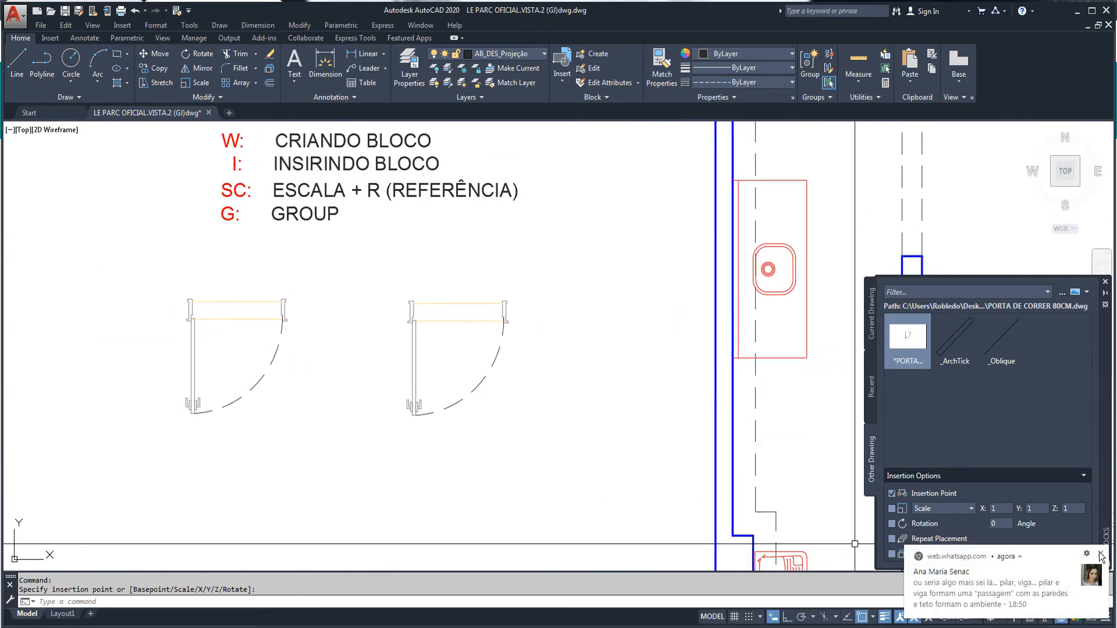
pyautogui.click(1099, 554)
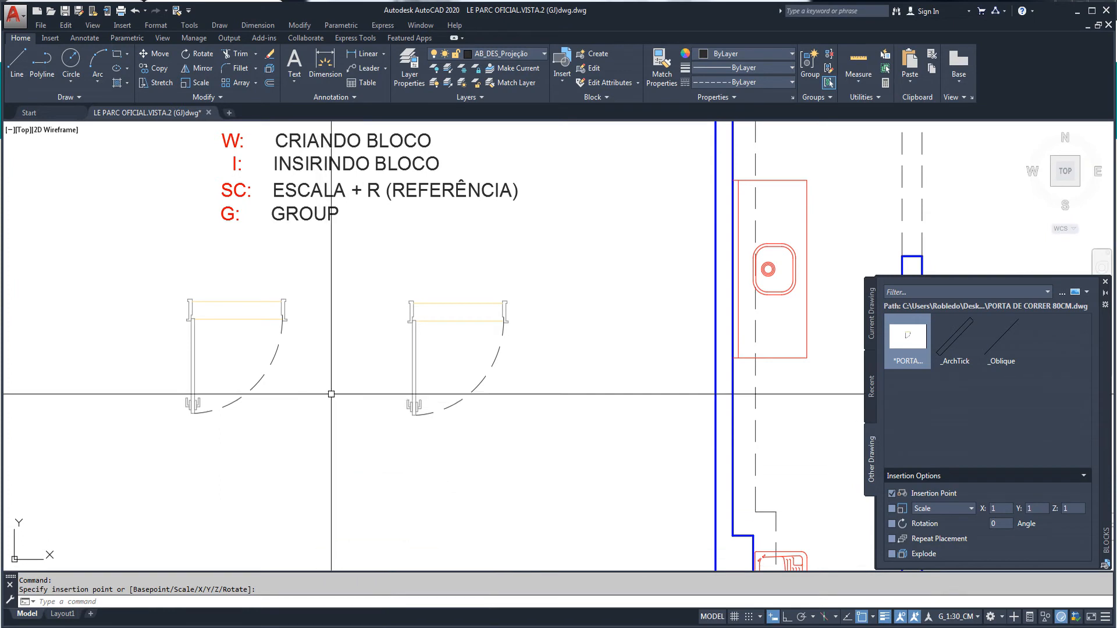
pyautogui.moveTo(331, 392); pyautogui.dragTo(348, 371, button='middle')
pyautogui.scroll(2, 260, 342)
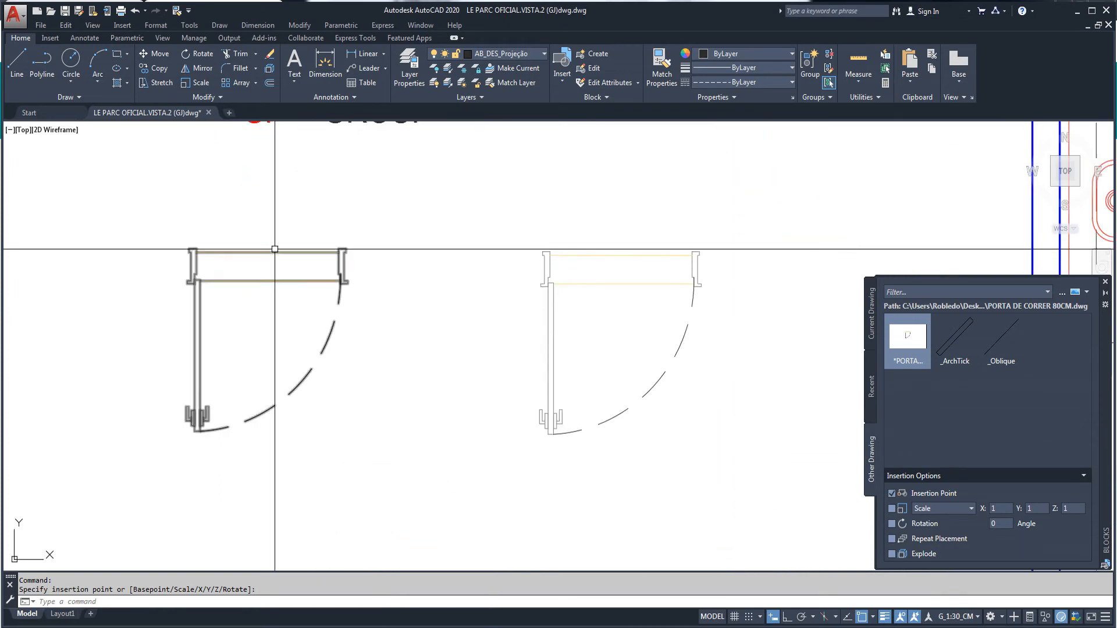
pyautogui.moveTo(443, 305); pyautogui.dragTo(389, 232, button='middle')
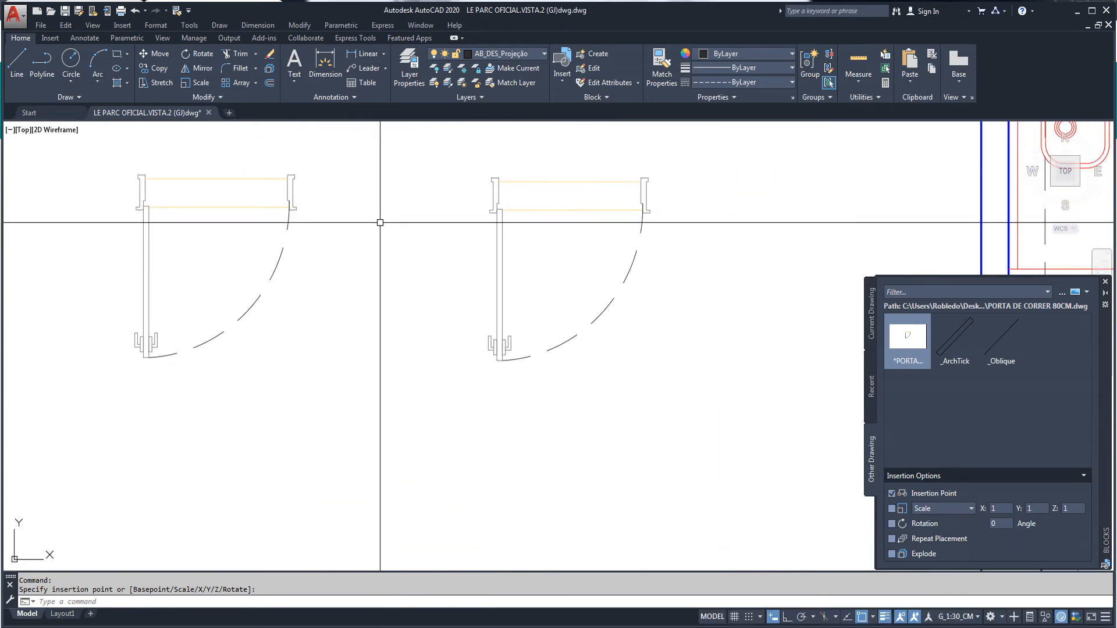
pyautogui.scroll(-2, 354, 271)
pyautogui.moveTo(312, 280); pyautogui.dragTo(316, 313, button='middle')
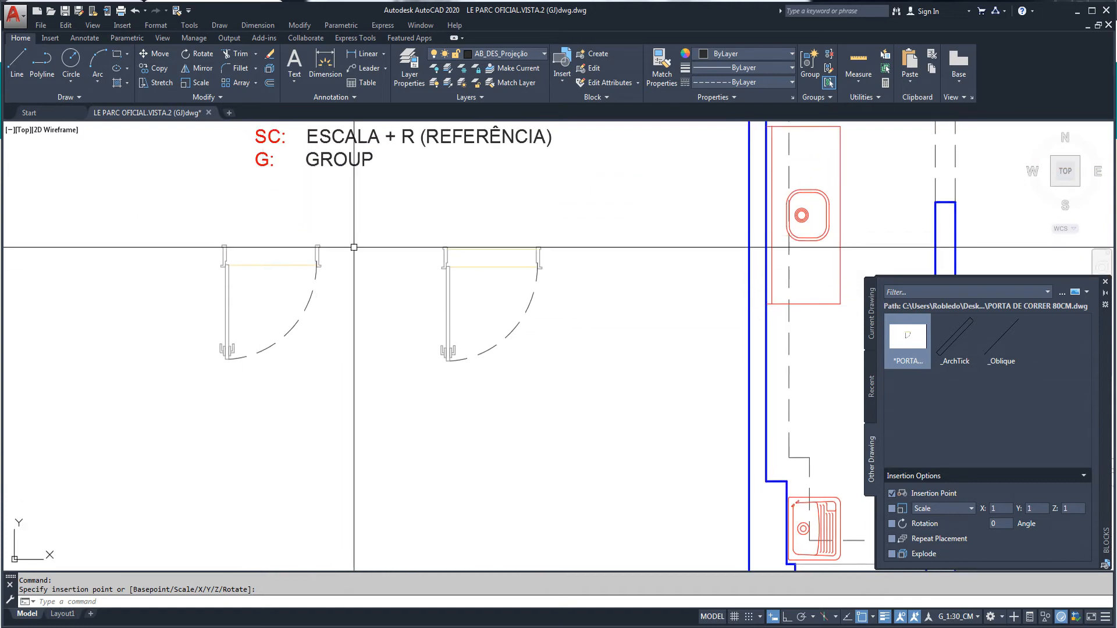
pyautogui.press('Escape')
pyautogui.press('Escape')
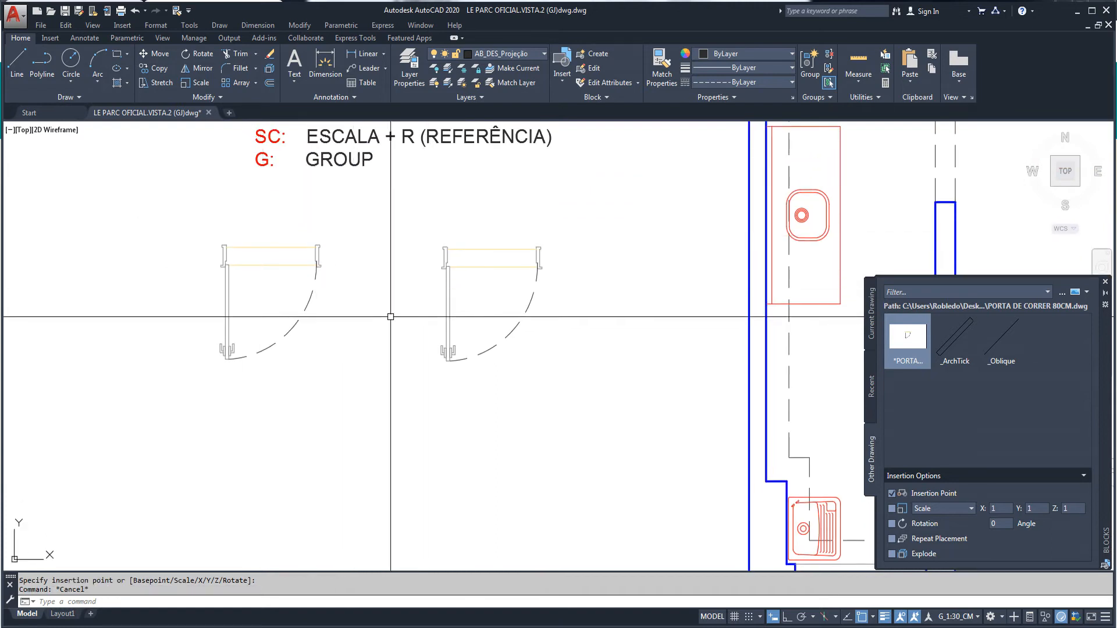
# Step: Scale the left door block freehand to about twice its size, using a base point inside its swing
pyautogui.moveTo(367, 255); pyautogui.dragTo(364, 273, button='middle')
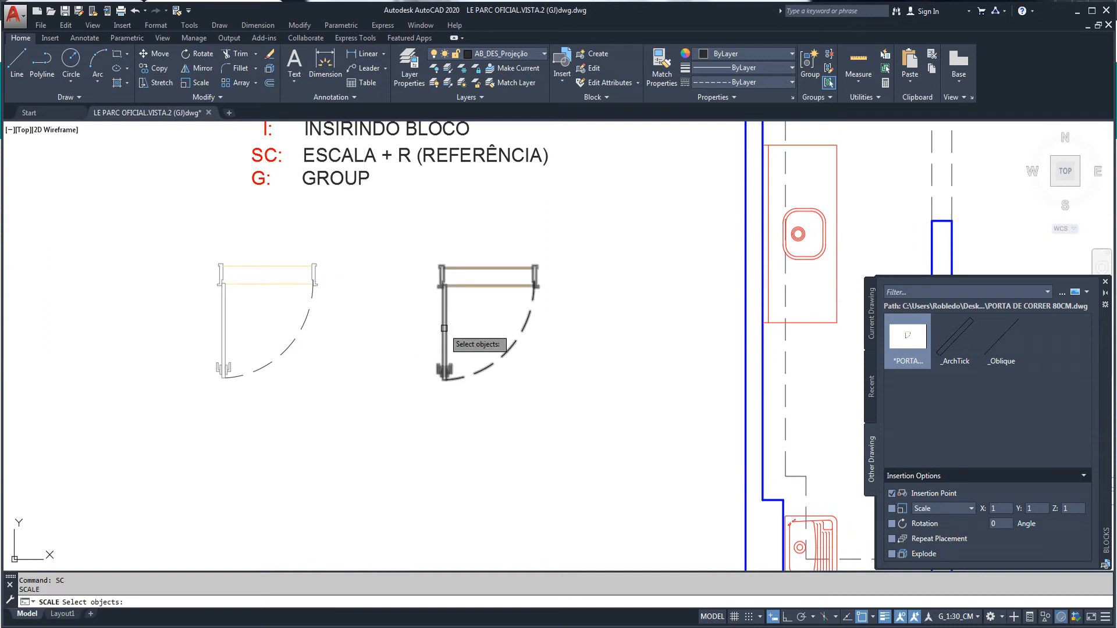
pyautogui.press('Return')
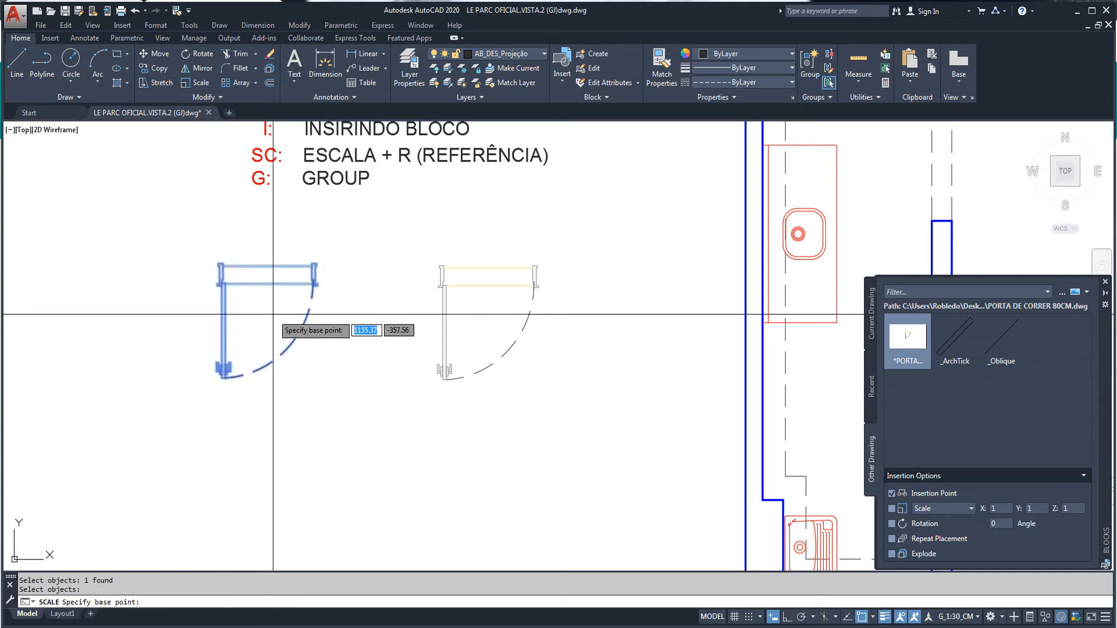
pyautogui.click(273, 315)
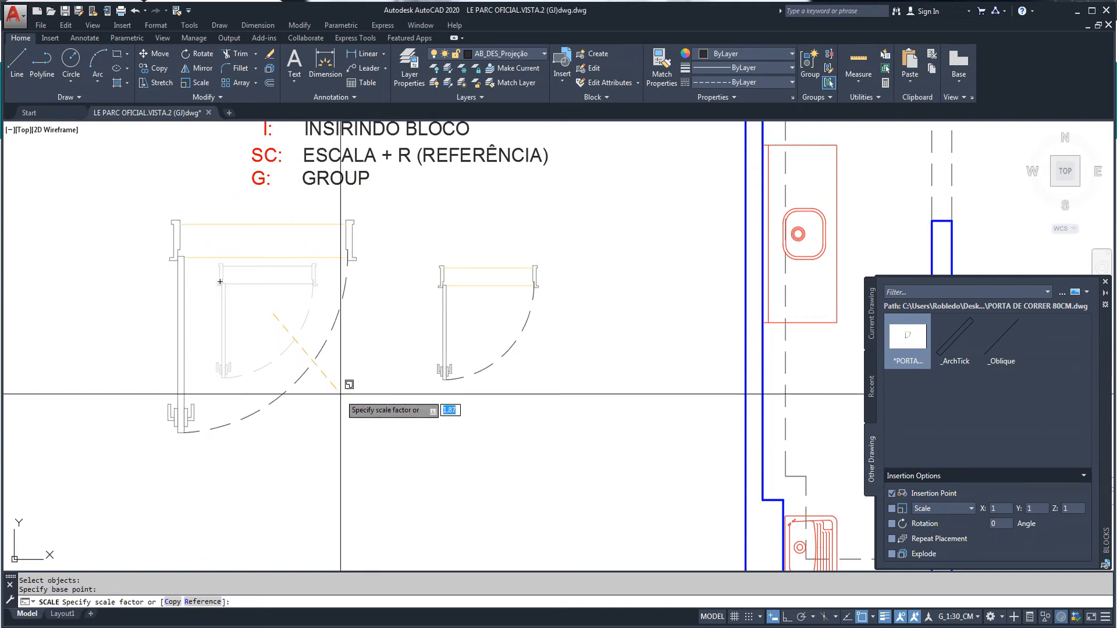
pyautogui.press('Escape')
pyautogui.moveTo(289, 305); pyautogui.dragTo(257, 317, button='middle')
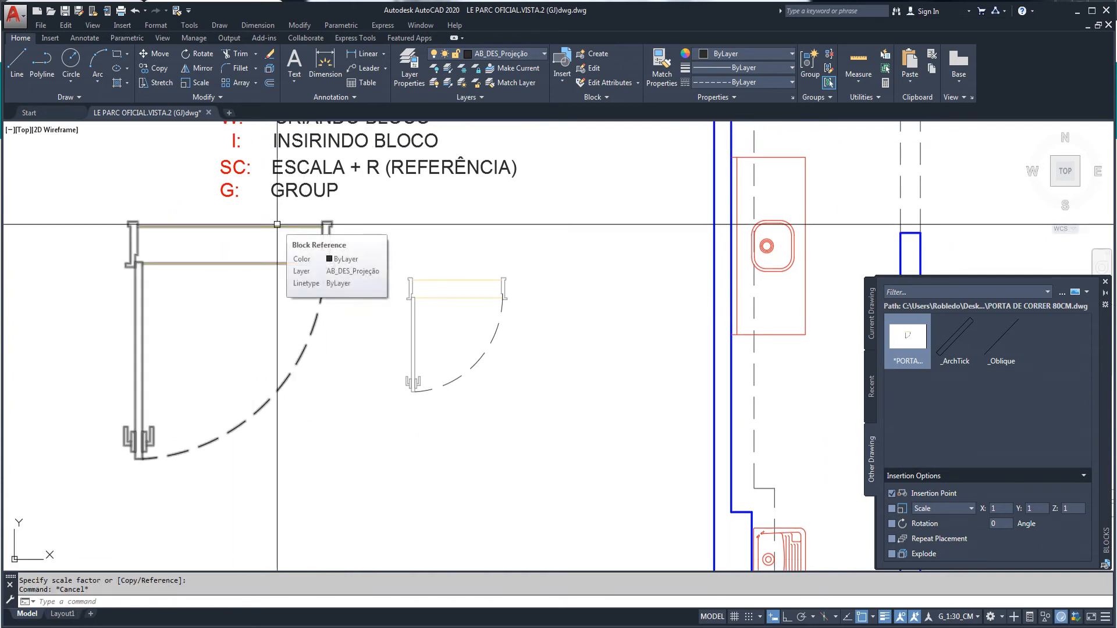
pyautogui.moveTo(322, 278); pyautogui.dragTo(329, 279, button='middle')
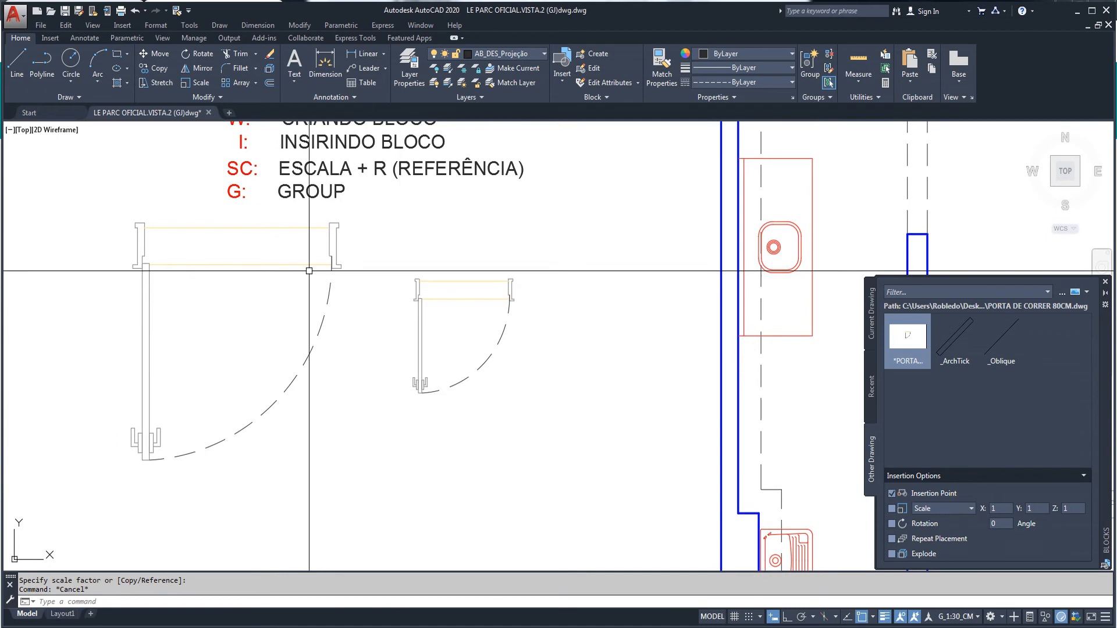
pyautogui.scroll(4, 231, 234)
pyautogui.scroll(-2, 295, 243)
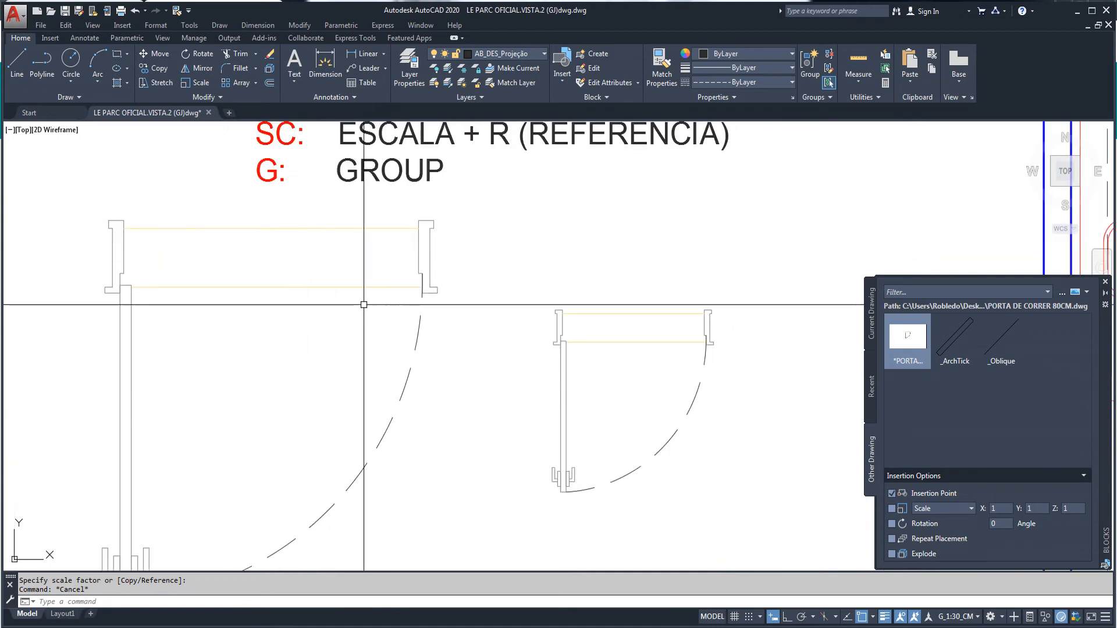
pyautogui.moveTo(391, 250); pyautogui.dragTo(371, 201, button='middle')
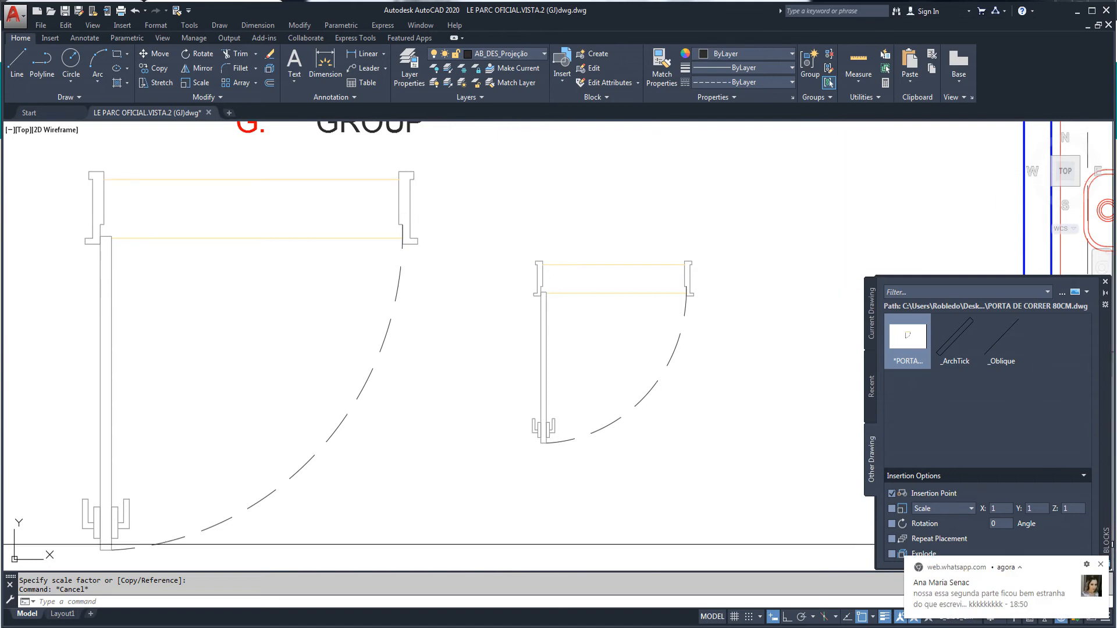
pyautogui.click(1100, 565)
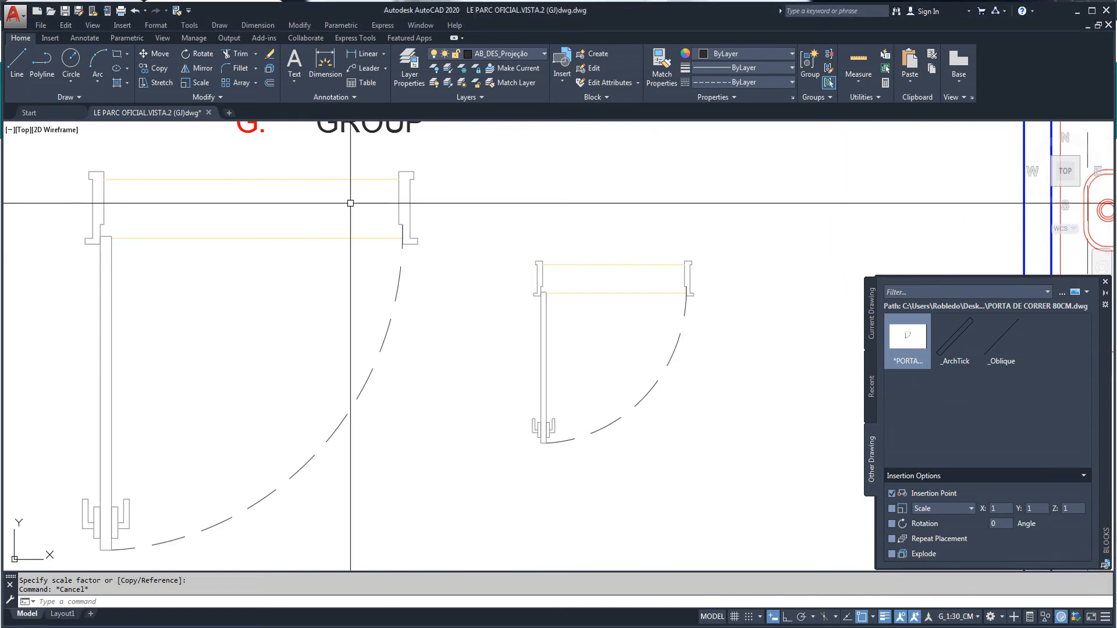
pyautogui.scroll(-2, 474, 243)
pyautogui.moveTo(473, 244); pyautogui.dragTo(430, 285, button='middle')
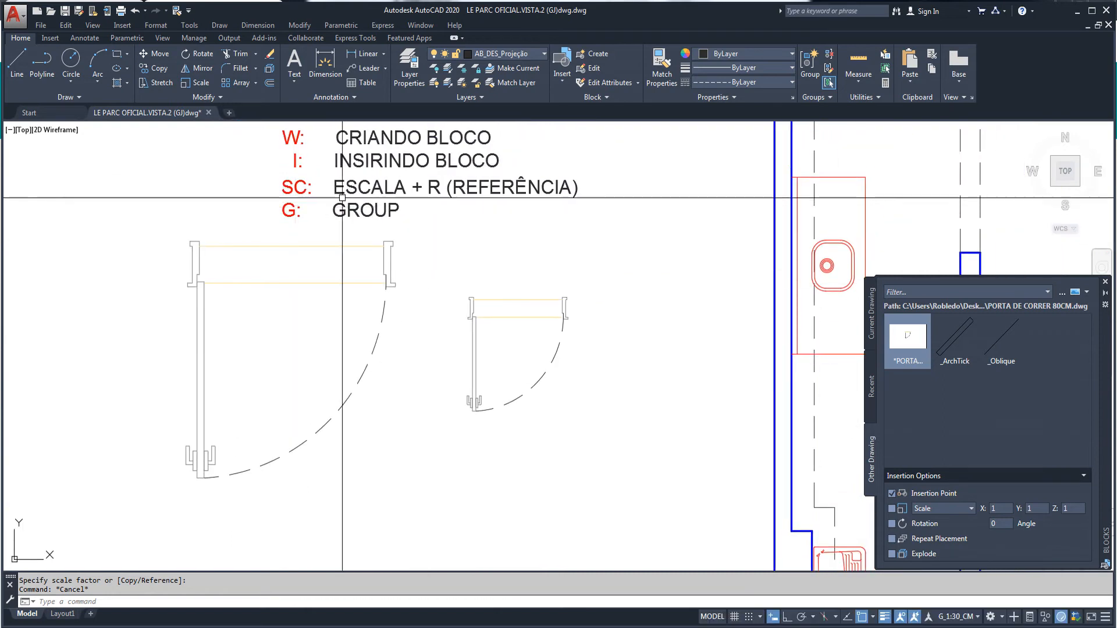
pyautogui.scroll(2, 396, 175)
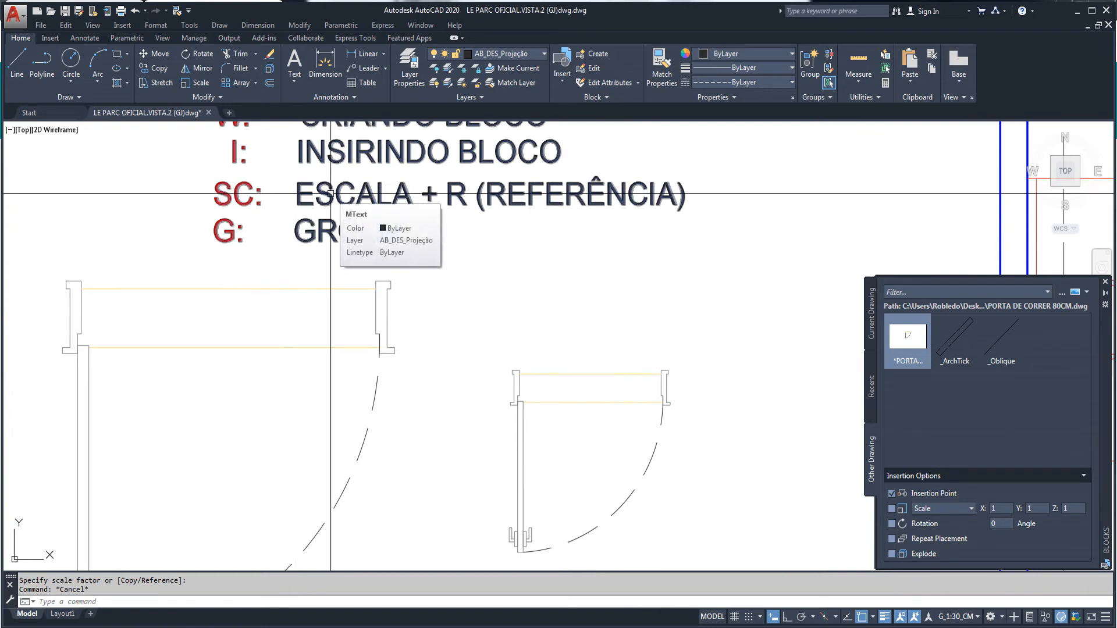
pyautogui.moveTo(330, 194); pyautogui.dragTo(313, 183, button='middle')
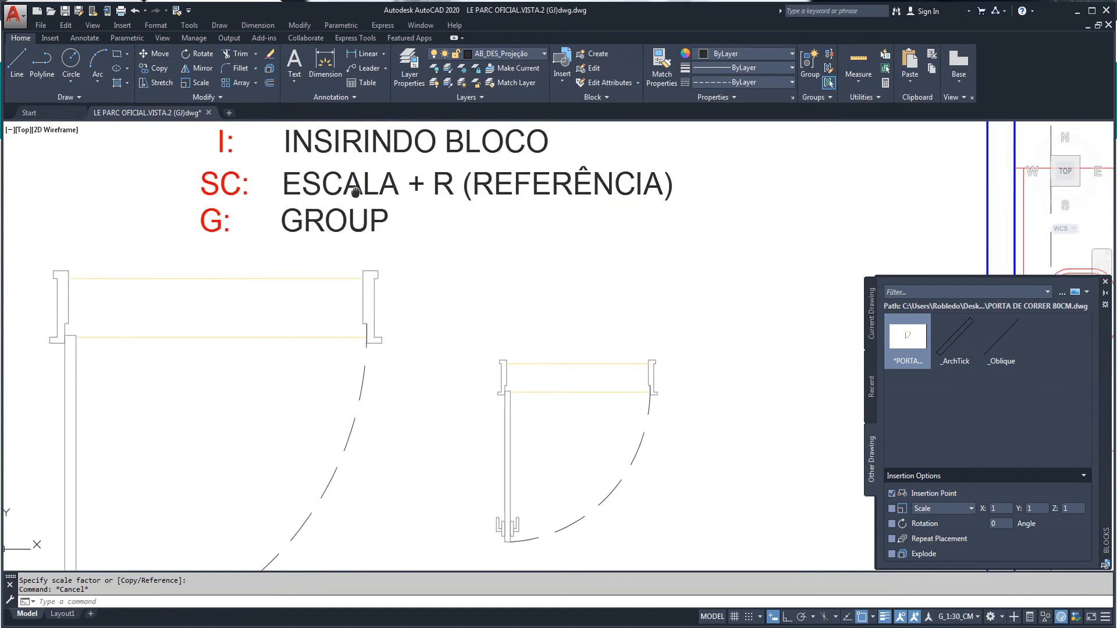
pyautogui.press('Escape')
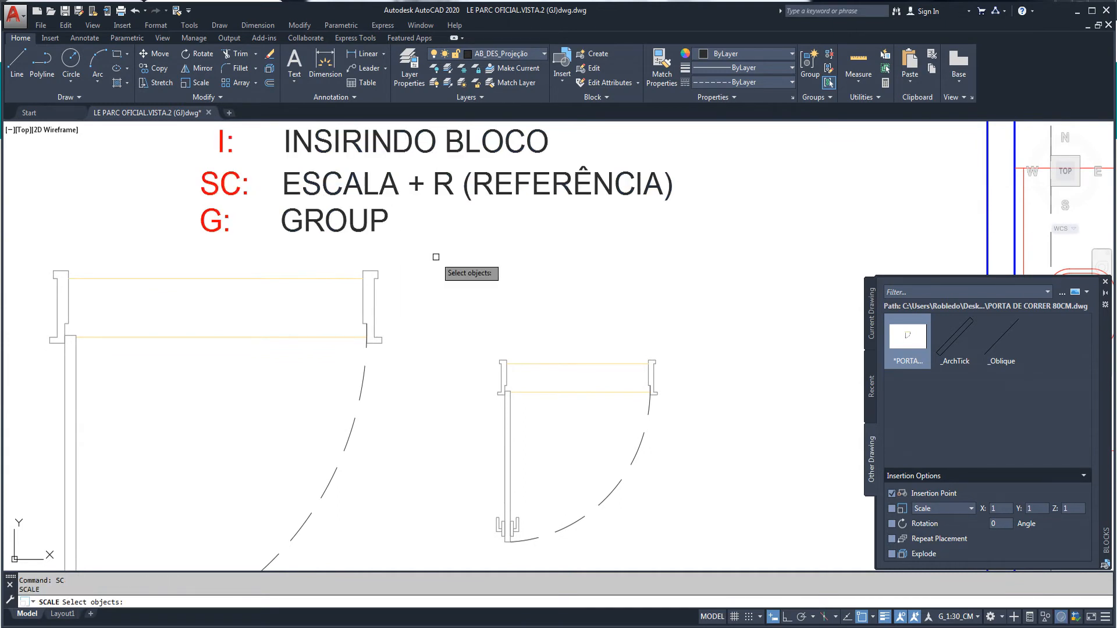
# Step: Measure the perpendicular distance between the two yellow threshold lines of the smaller door
pyautogui.scroll(4, 539, 392)
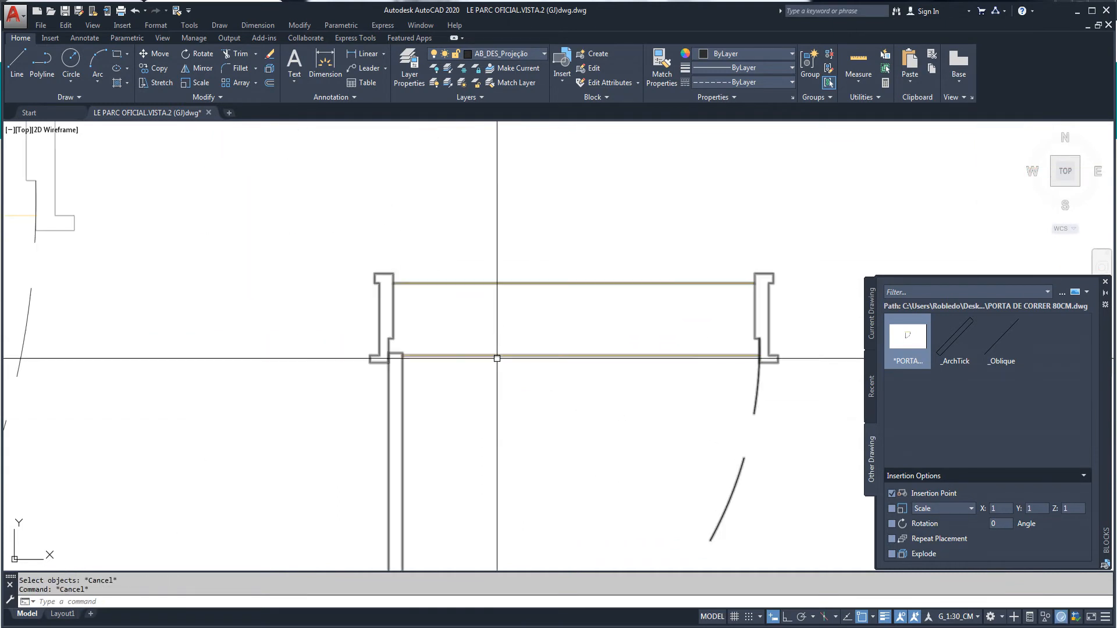
pyautogui.scroll(-4, 235, 250)
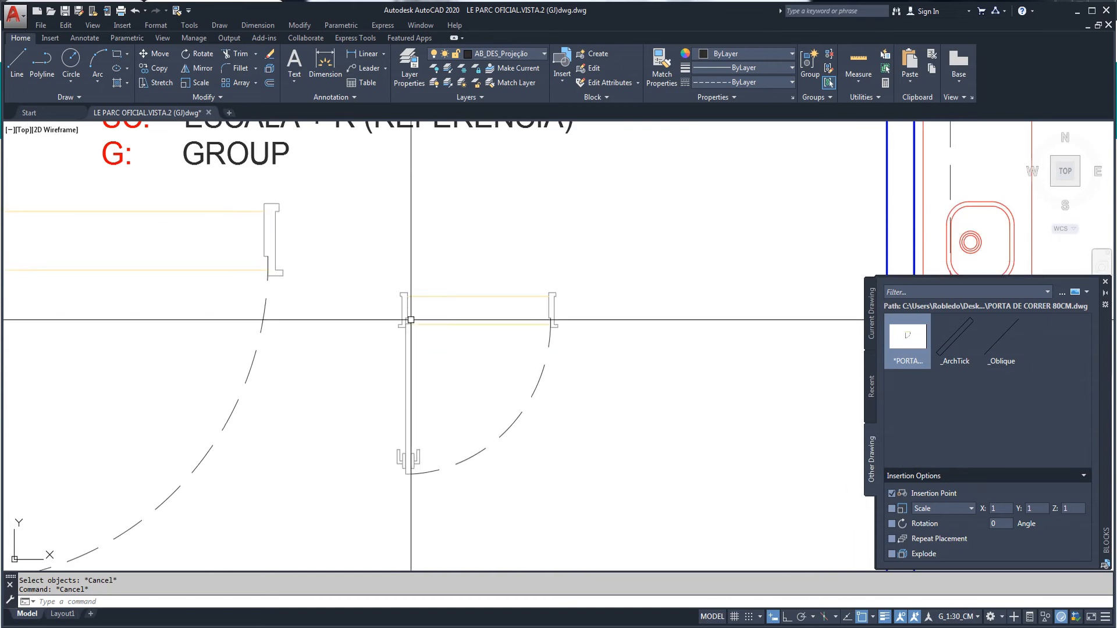
pyautogui.scroll(6, 444, 308)
pyautogui.moveTo(438, 287); pyautogui.dragTo(395, 270, button='middle')
pyautogui.scroll(-5, 369, 247)
pyautogui.scroll(2, 378, 284)
pyautogui.press('Escape')
pyautogui.write('DI')
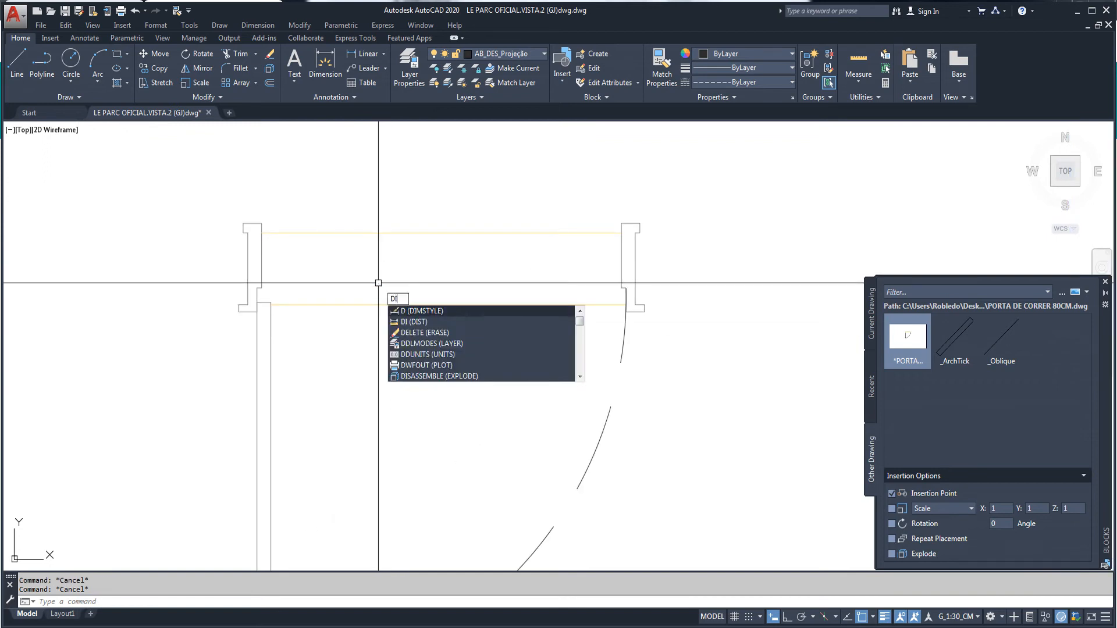
pyautogui.press('Return')
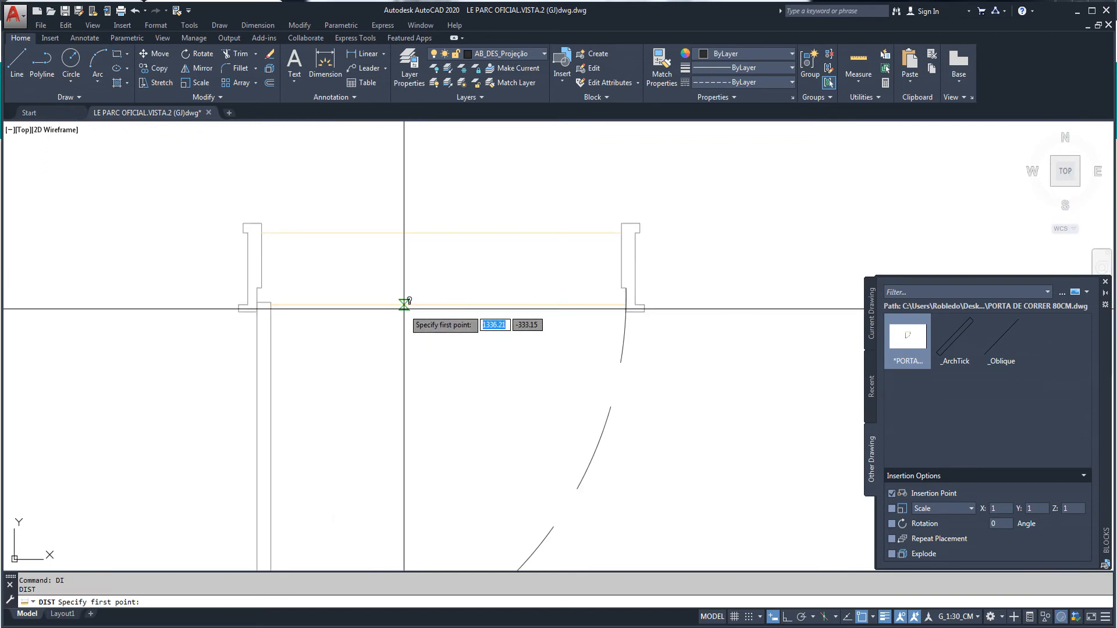
pyautogui.click(403, 304)
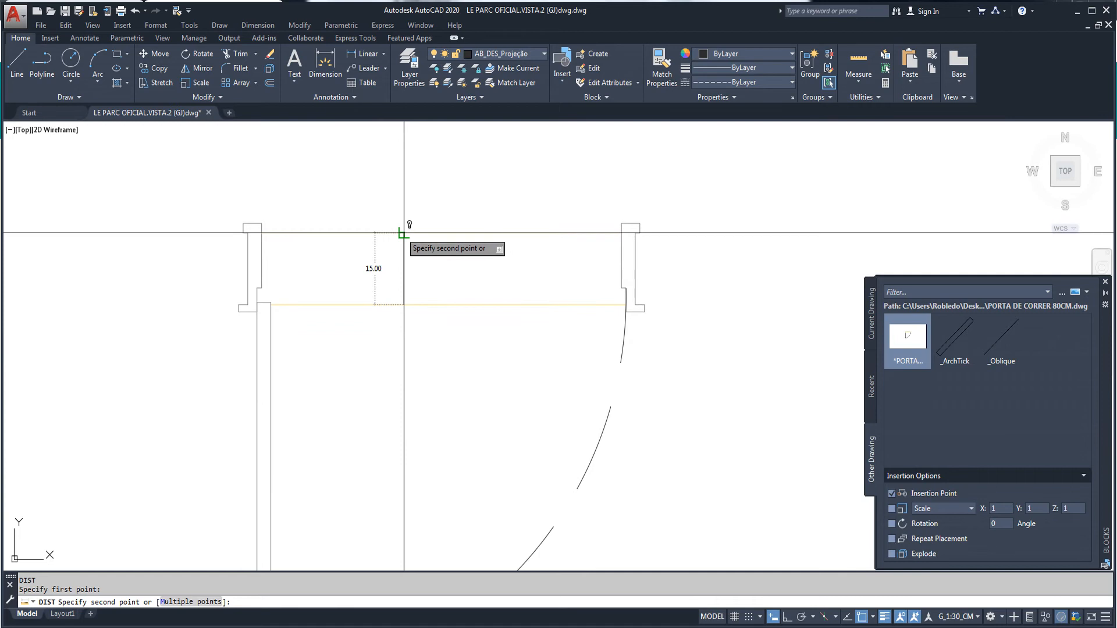
pyautogui.click(403, 233)
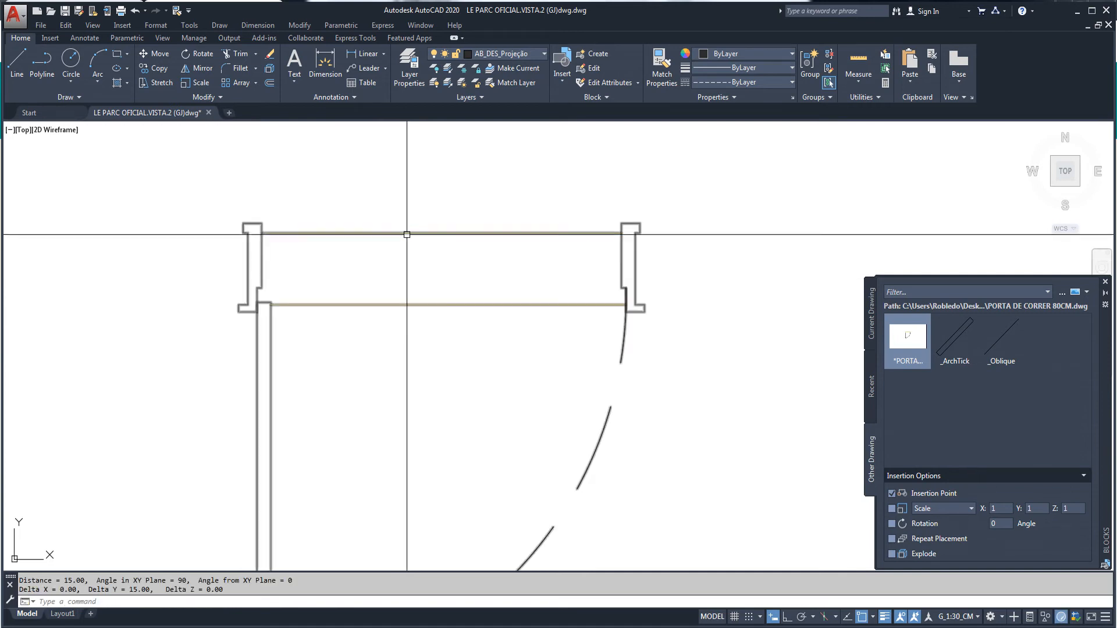
# Step: Measure the perpendicular distance between the two yellow threshold lines of the enlarged door
pyautogui.scroll(-3, 424, 259)
pyautogui.scroll(5, 299, 260)
pyautogui.press('space')
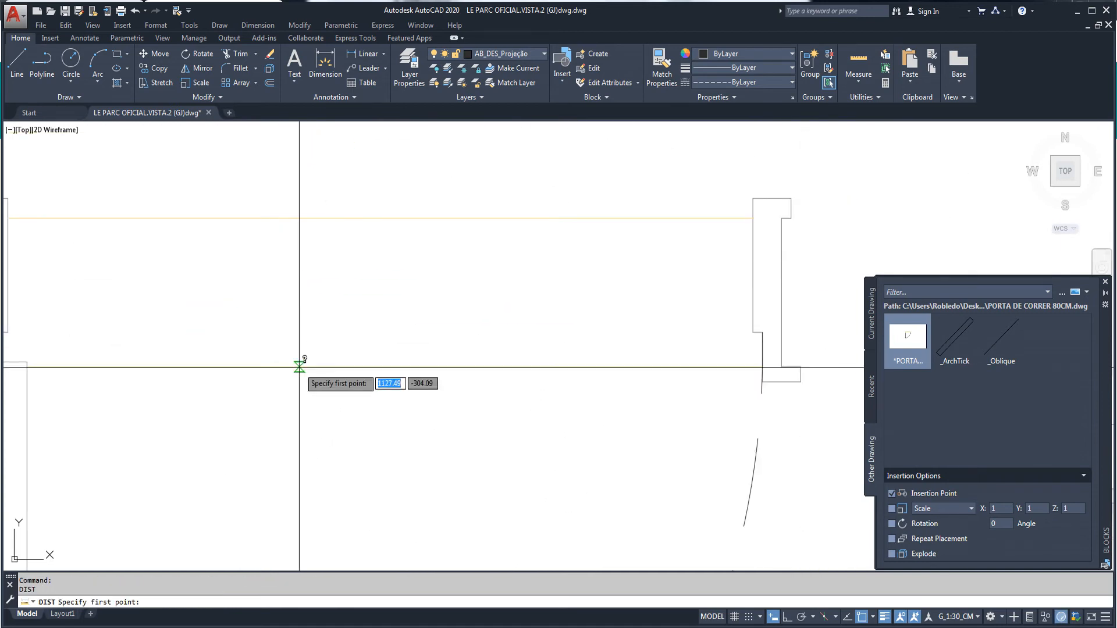
pyautogui.click(299, 366)
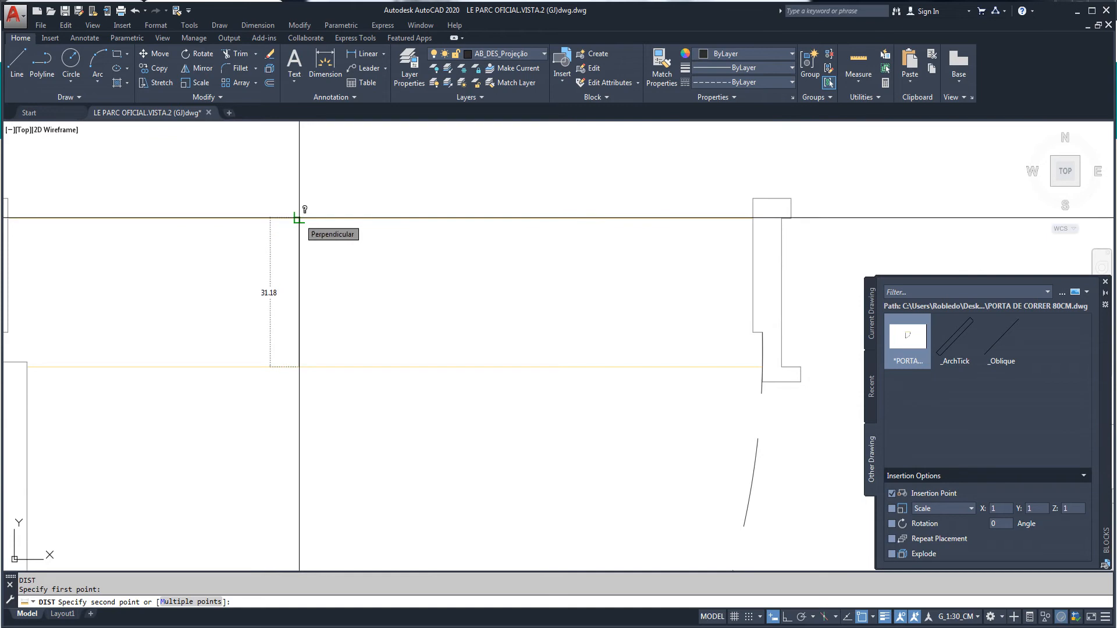
pyautogui.click(299, 218)
pyautogui.press('Escape')
# Step: Scale the enlarged door by reference from its lower threshold line, using the distance between its yellow lines as reference and 15 as new length
pyautogui.scroll(-4, 299, 299)
pyautogui.scroll(3, 266, 287)
pyautogui.moveTo(322, 303); pyautogui.dragTo(309, 297, button='middle')
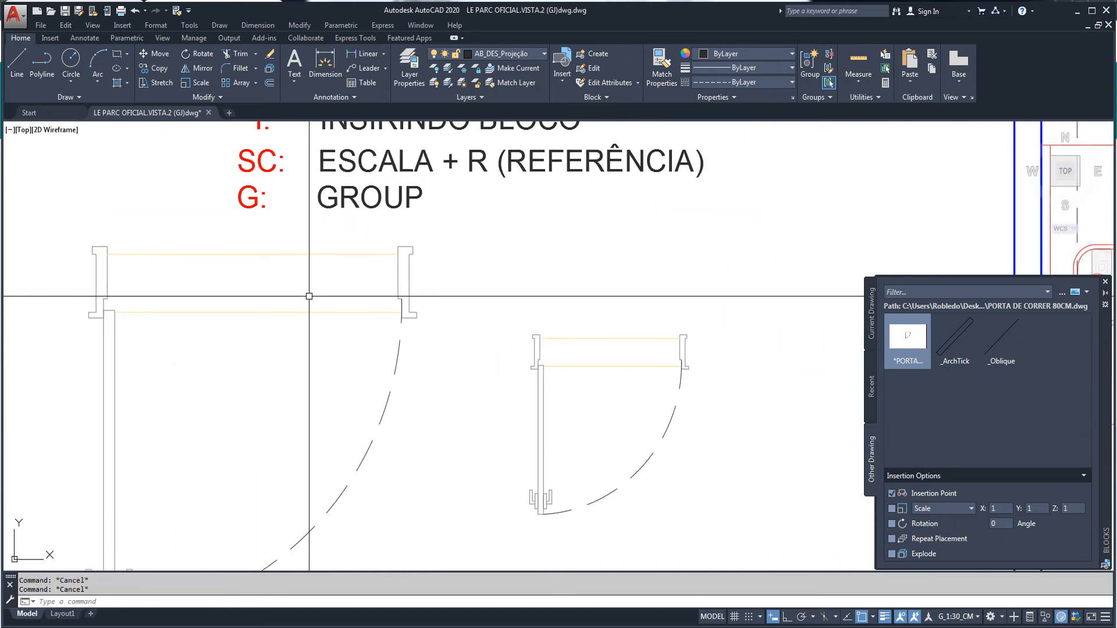
pyautogui.press('Return')
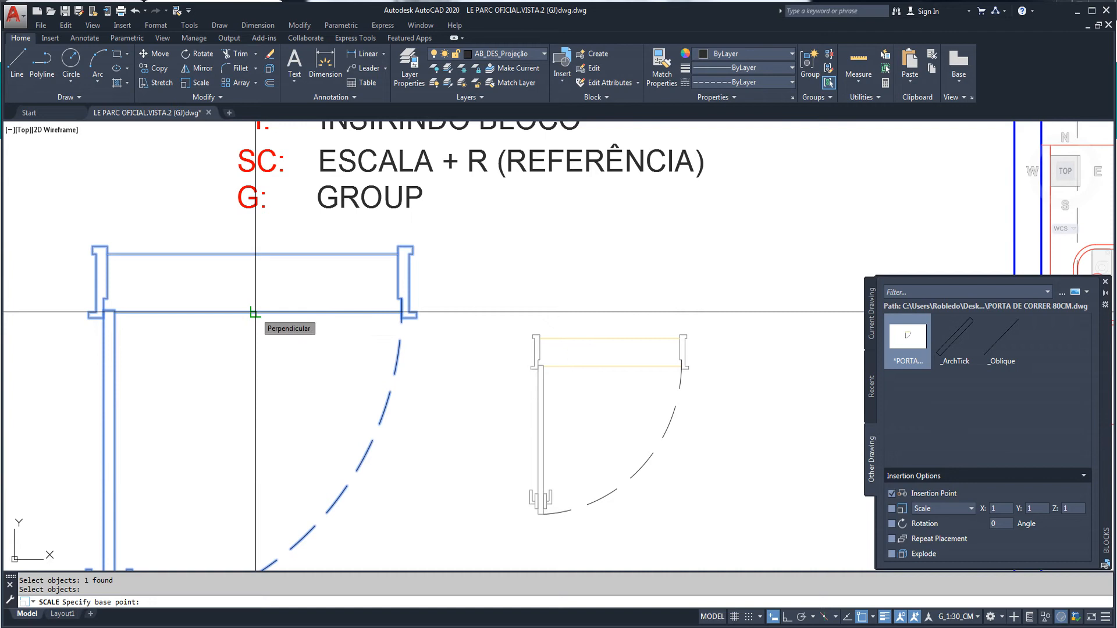
pyautogui.click(255, 312)
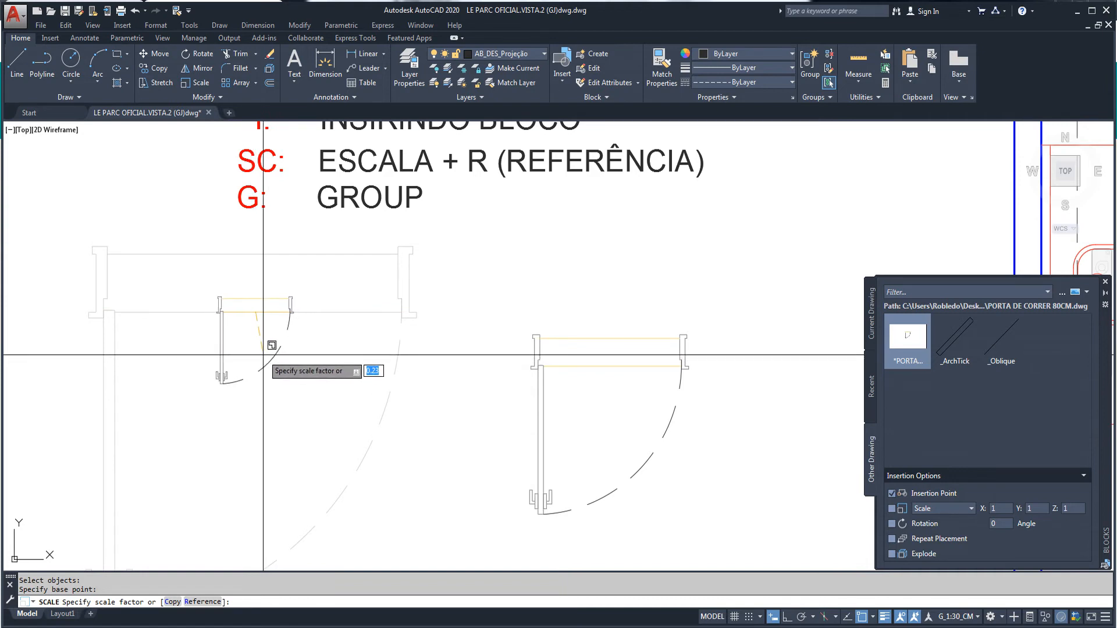
pyautogui.press('Return')
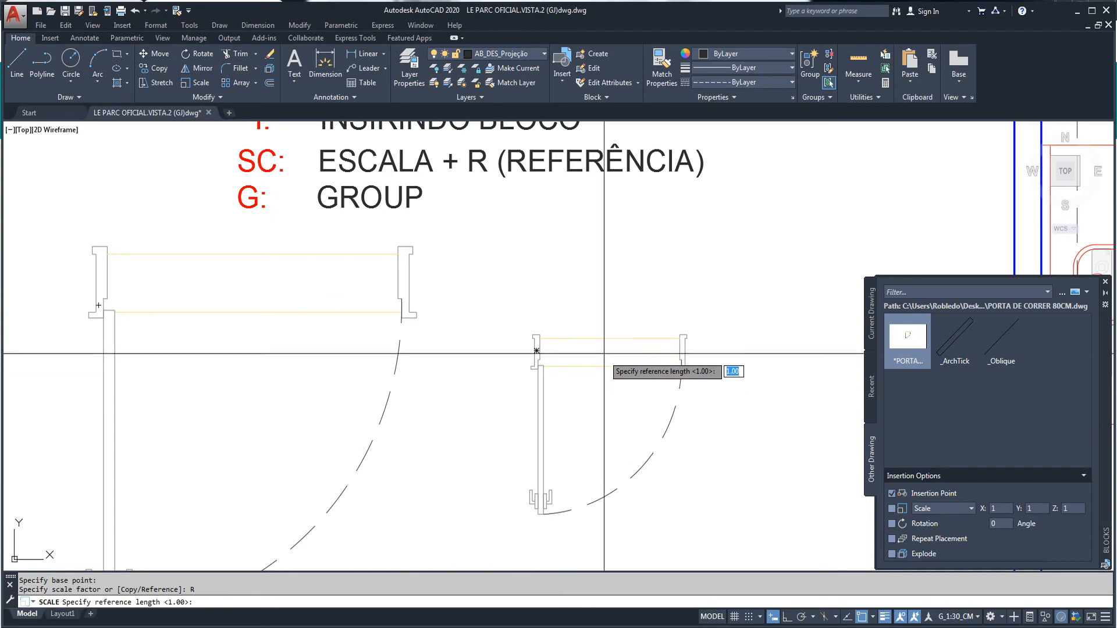
pyautogui.click(228, 314)
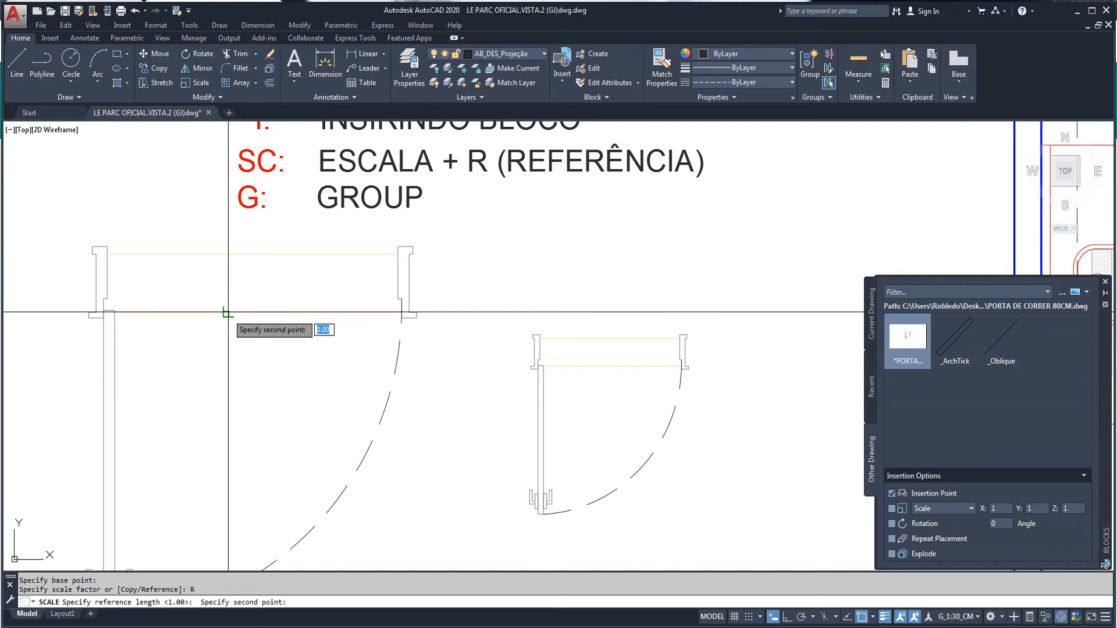
pyautogui.click(228, 254)
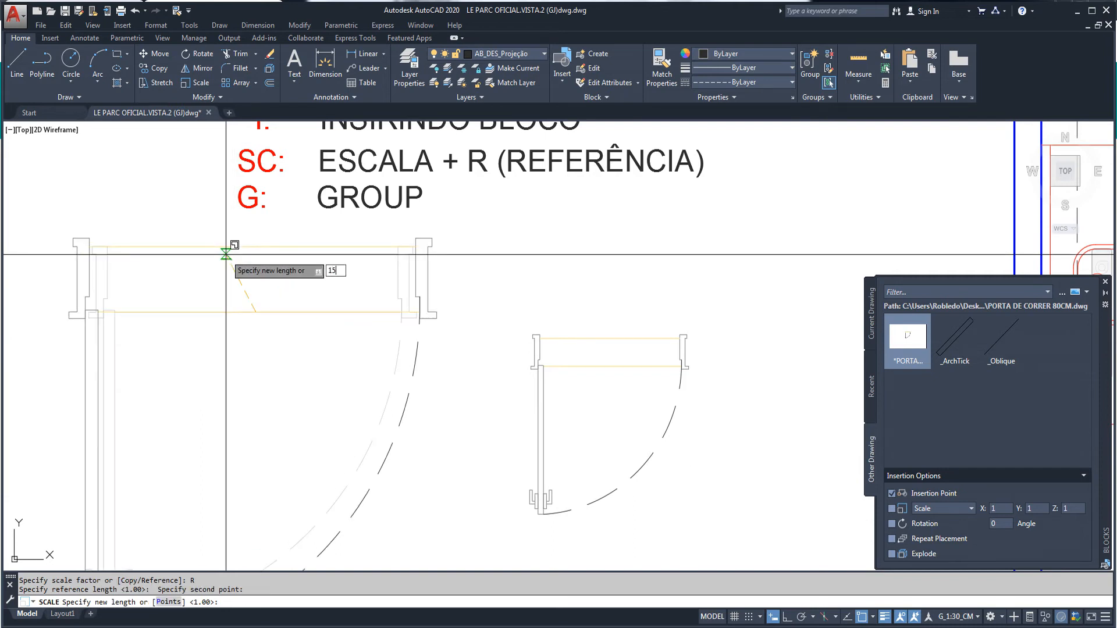
pyautogui.press('Return')
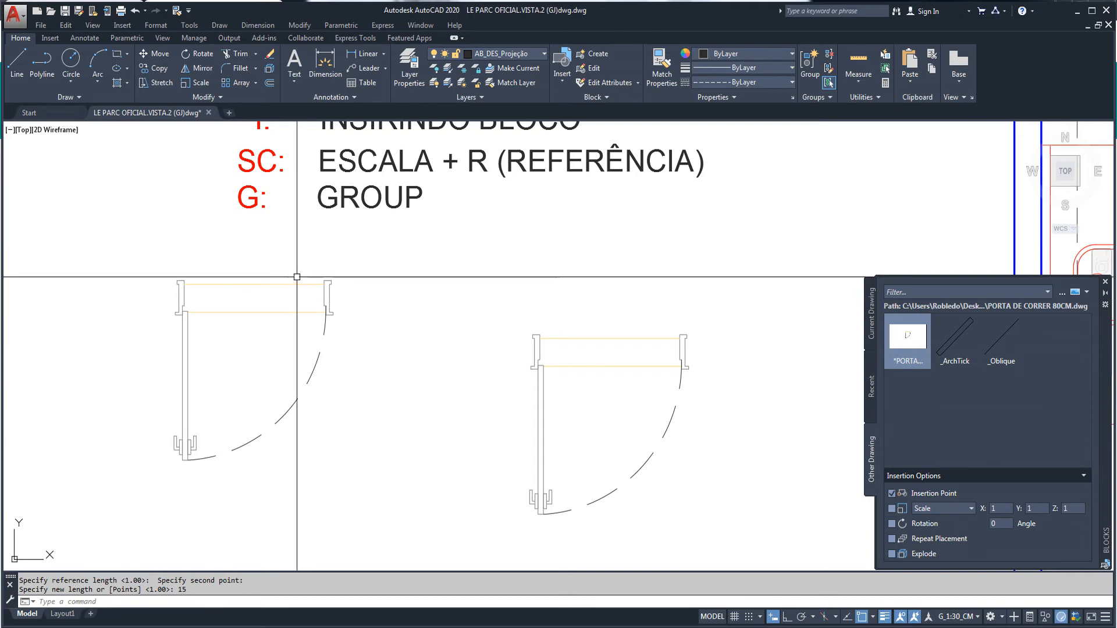
# Step: Move the rescaled door beside the other door, with their lower threshold lines aligned
pyautogui.write('M')
pyautogui.press('Return')
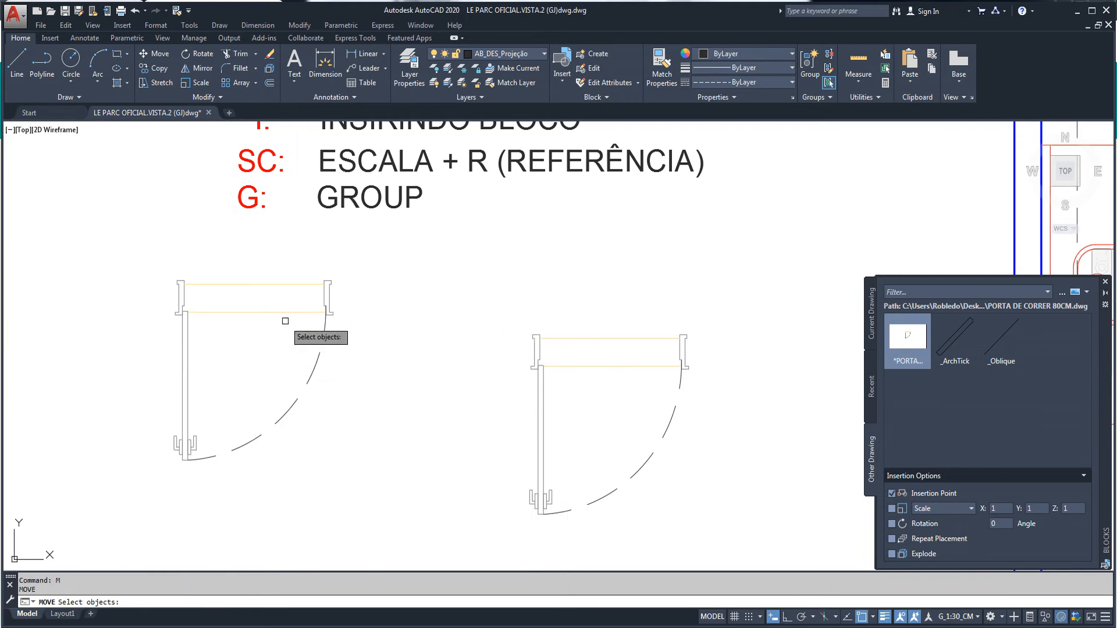
pyautogui.click(286, 313)
pyautogui.press('Return')
pyautogui.click(286, 313)
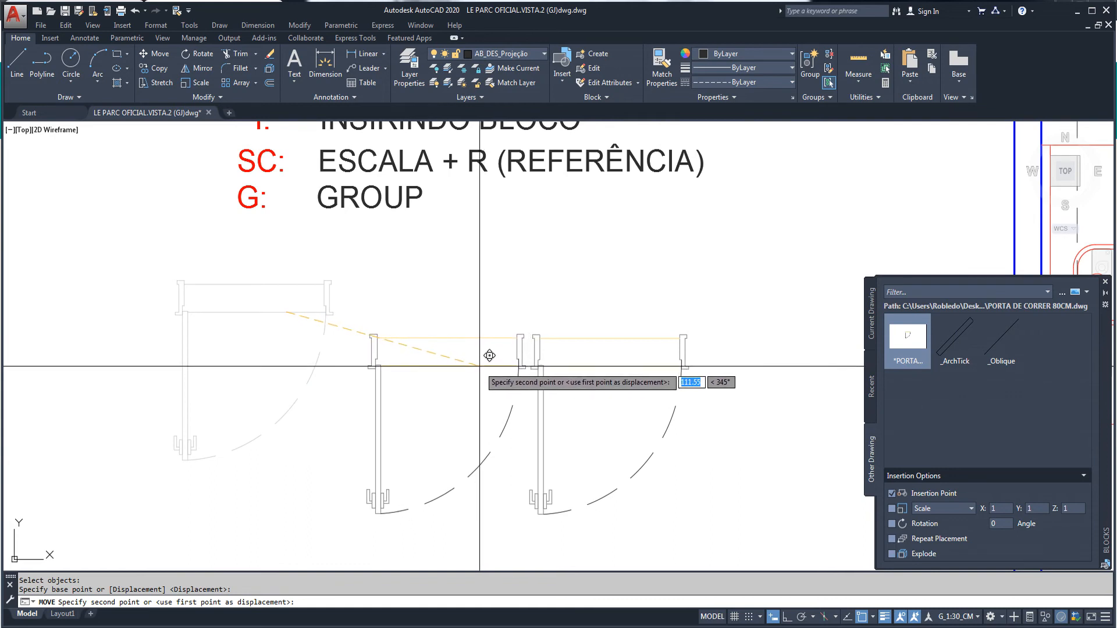
pyautogui.press('Escape')
pyautogui.scroll(-5, 479, 368)
pyautogui.scroll(4, 436, 367)
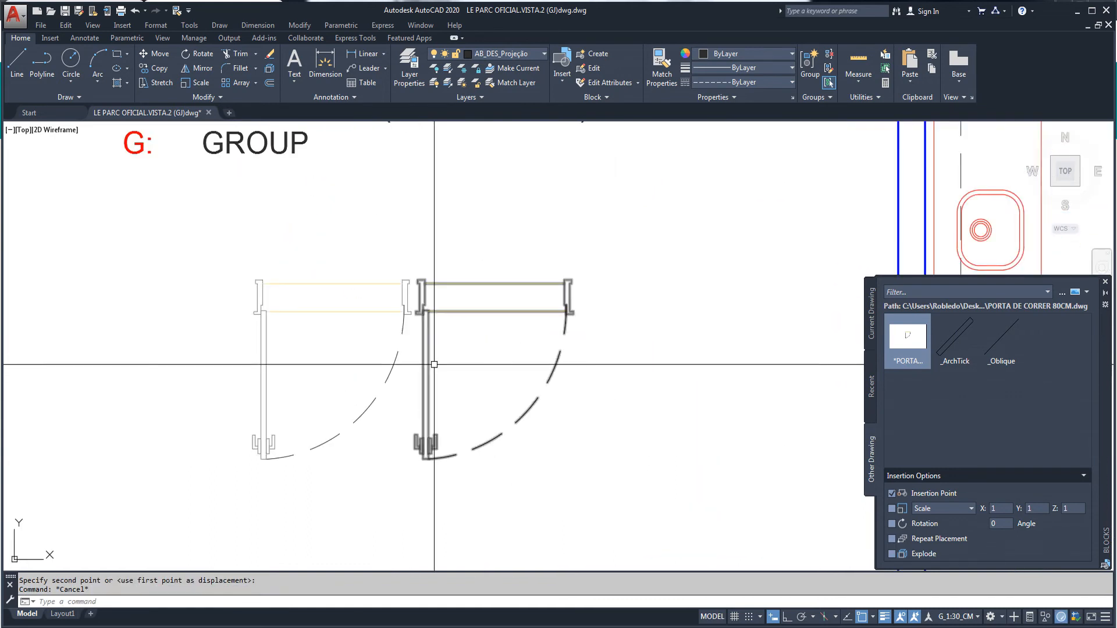
# Step: Look over the floor plan's rooms, doors and windows and the two scaled doors beside it
pyautogui.scroll(-2, 436, 366)
pyautogui.scroll(-2, 252, 343)
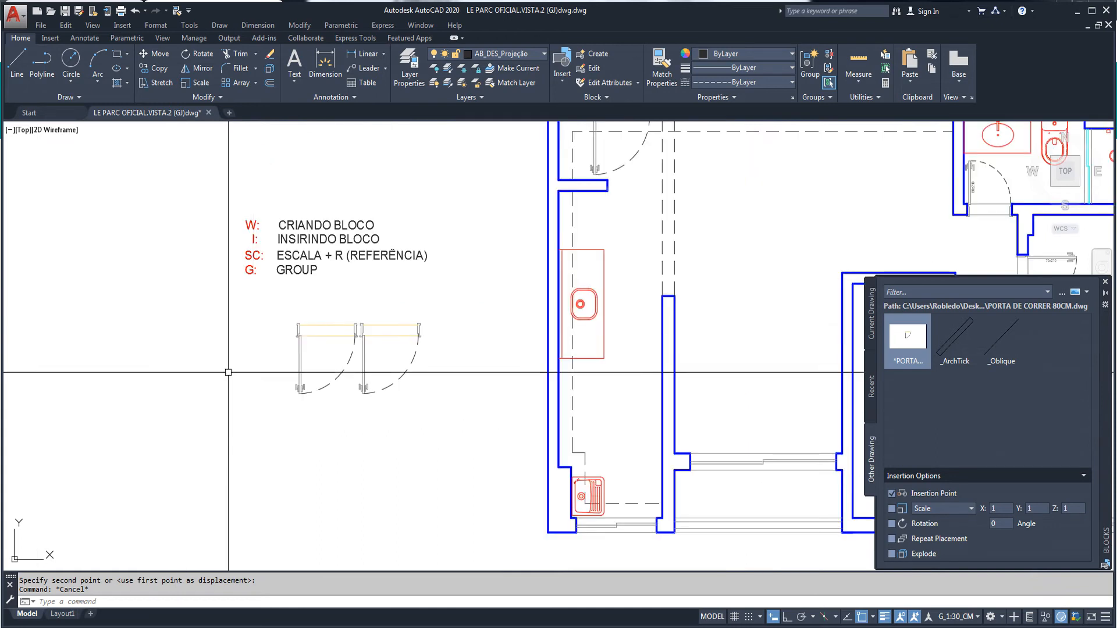
pyautogui.moveTo(227, 374); pyautogui.dragTo(348, 364, button='middle')
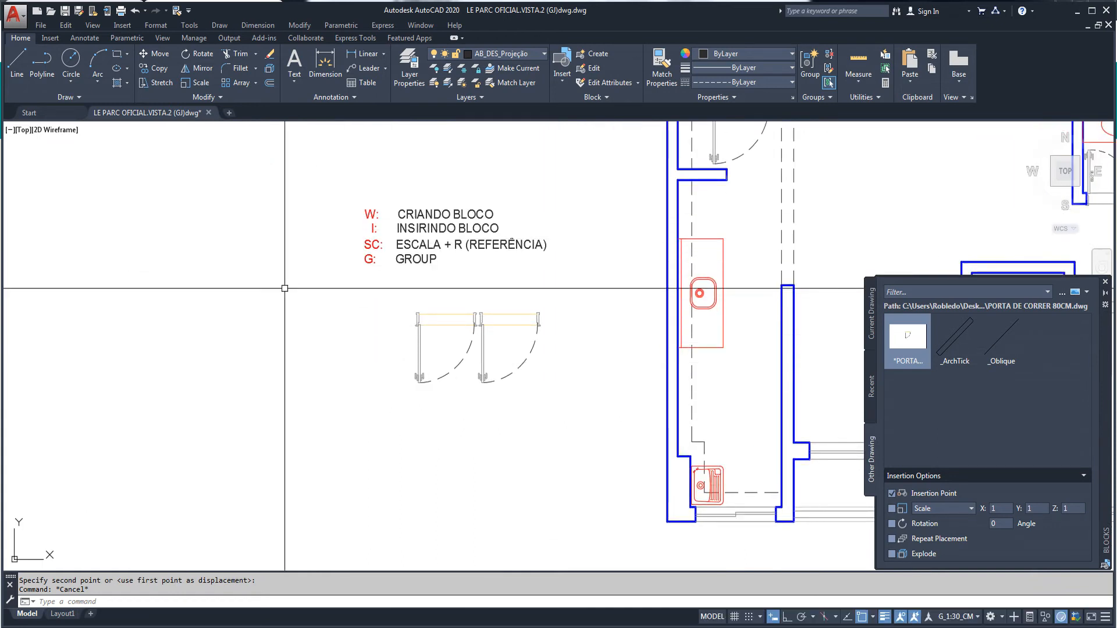
pyautogui.moveTo(572, 338)
pyautogui.mouseDown(button='middle')
pyautogui.moveTo(190, 312)
pyautogui.moveTo(165, 353)
pyautogui.mouseUp(button='middle')
pyautogui.scroll(-2, 165, 352)
pyautogui.scroll(4, 327, 420)
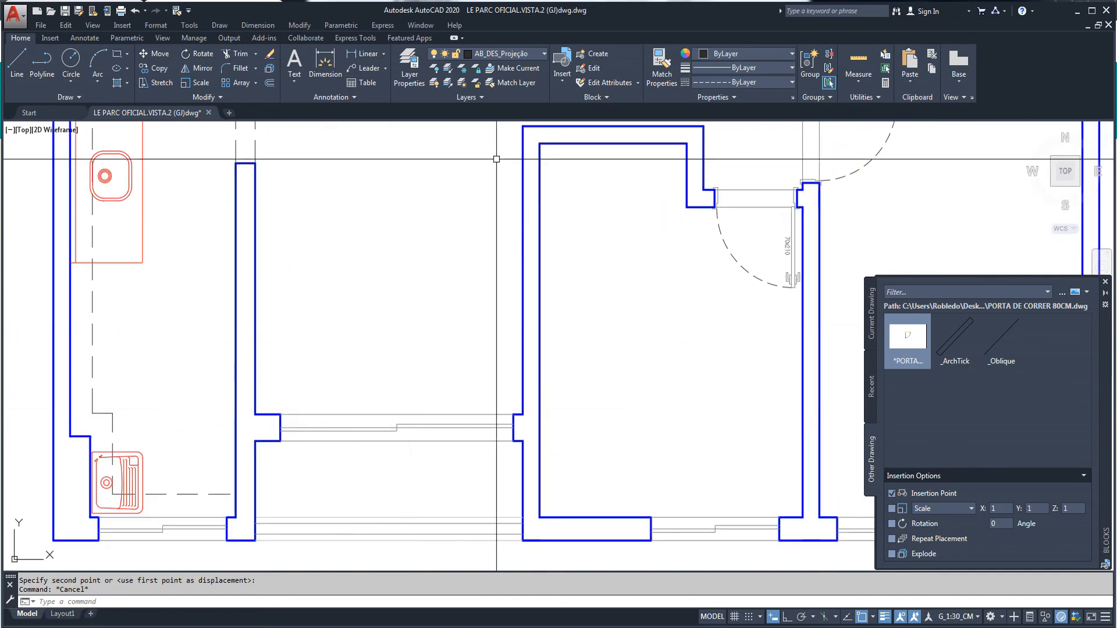
pyautogui.scroll(-2, 518, 343)
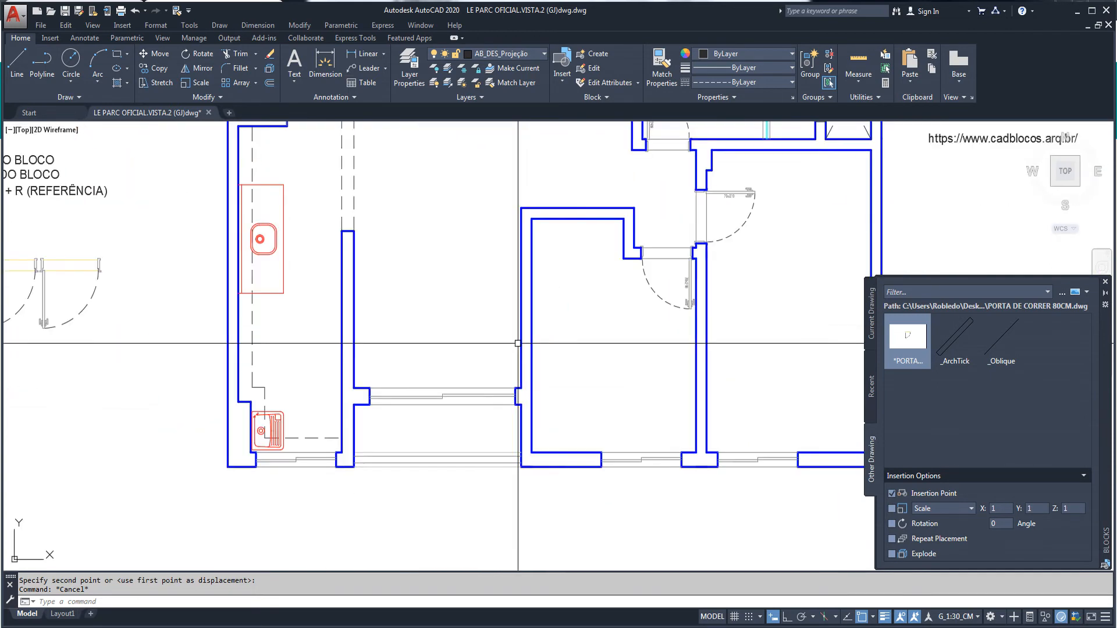
pyautogui.moveTo(484, 334); pyautogui.dragTo(607, 328, button='middle')
pyautogui.scroll(-2, 228, 317)
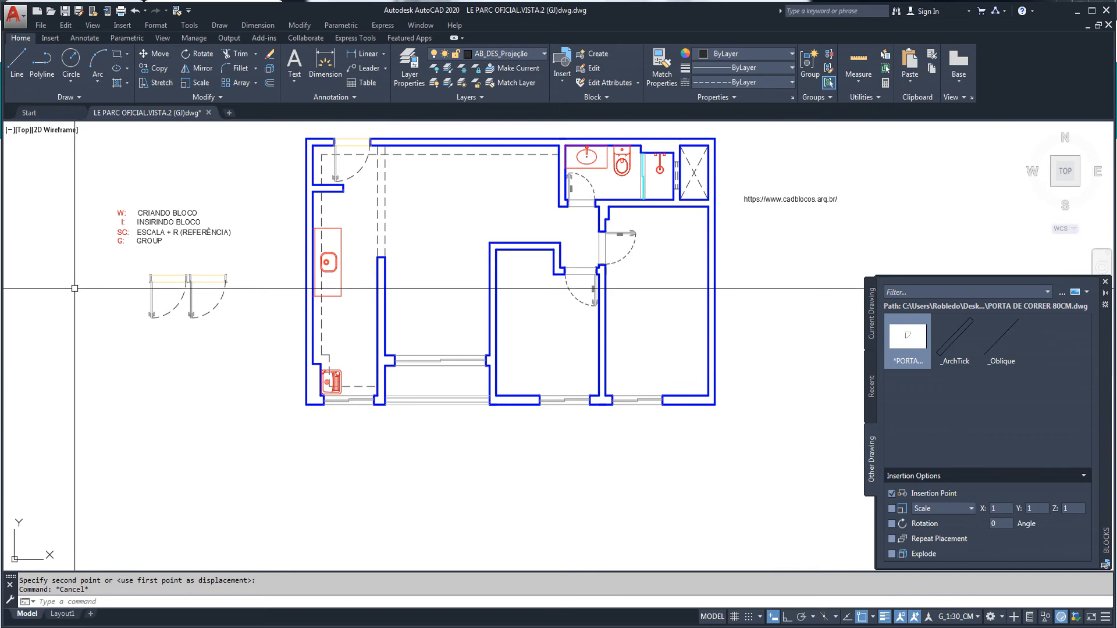
pyautogui.scroll(2, 73, 276)
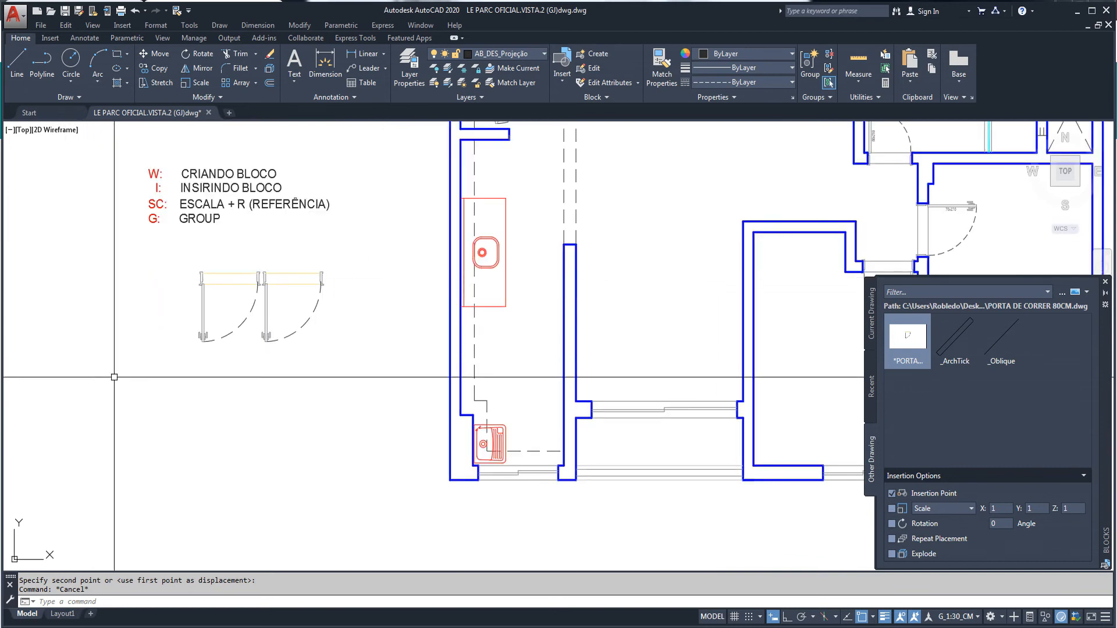
pyautogui.press('Escape')
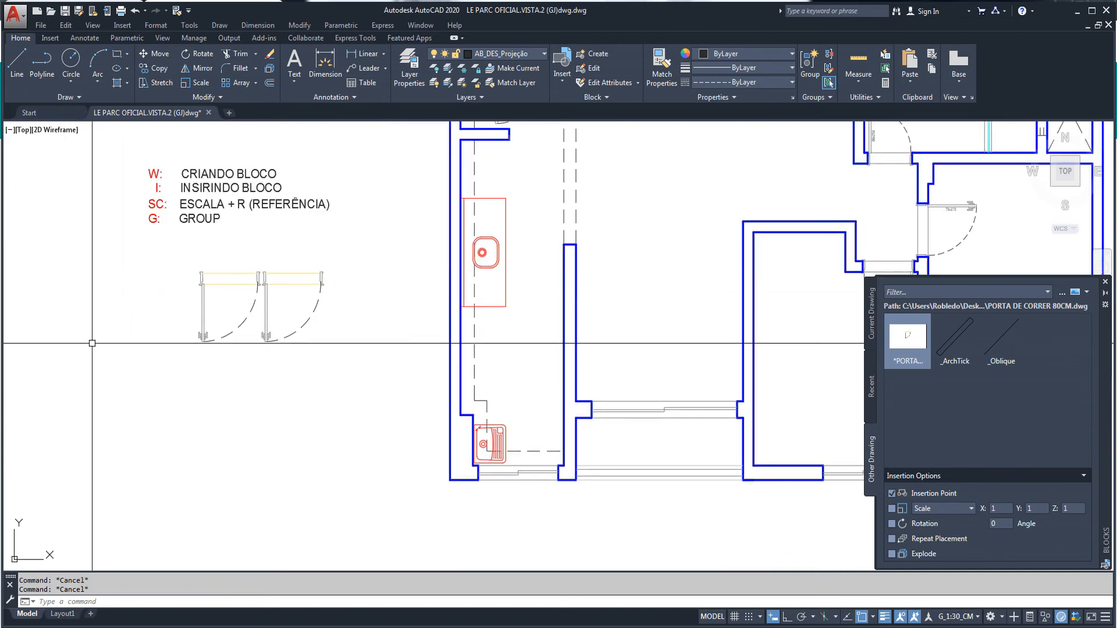
pyautogui.write('REC')
pyautogui.press('Return')
pyautogui.press('Escape')
pyautogui.press('Escape')
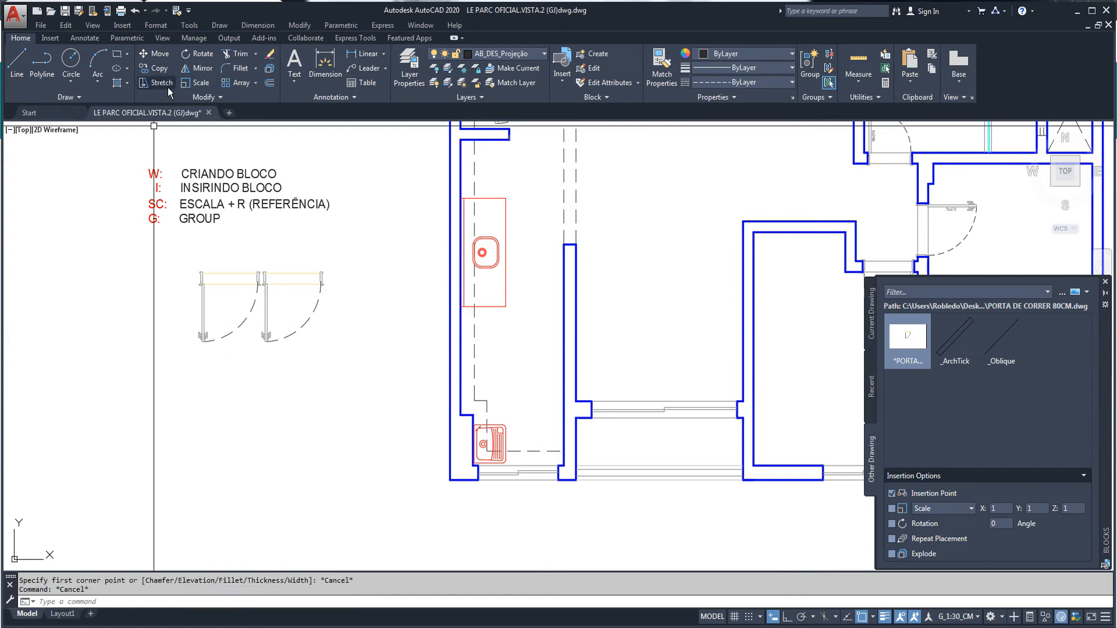
# Step: Create a new drawing and copy the two-seat sofa from the SALA furniture symbols in its model space
pyautogui.click(228, 113)
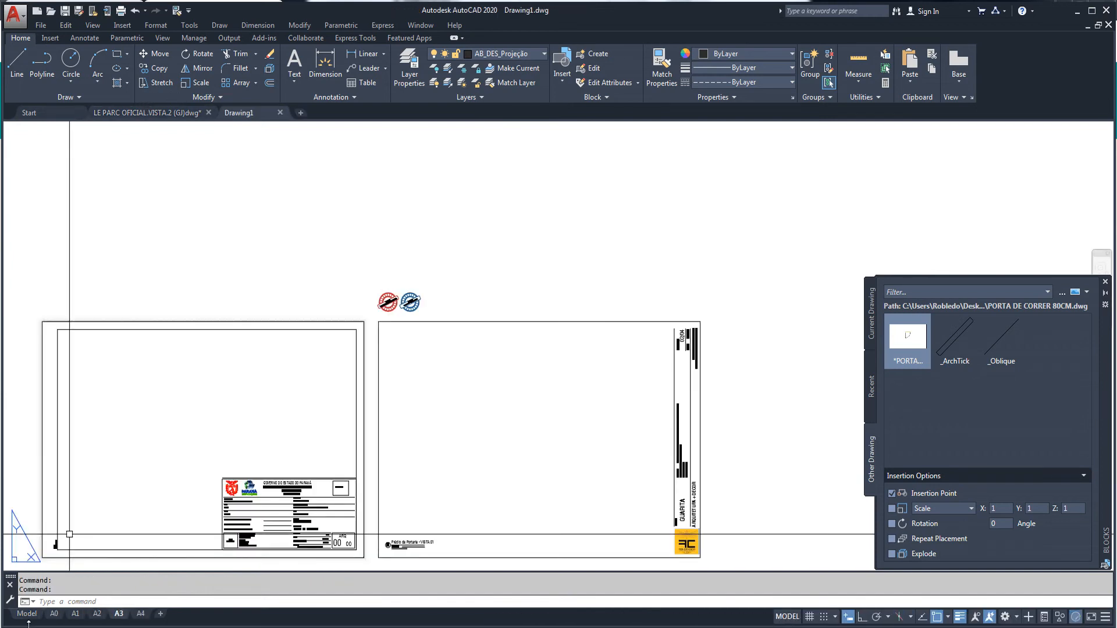
pyautogui.click(26, 614)
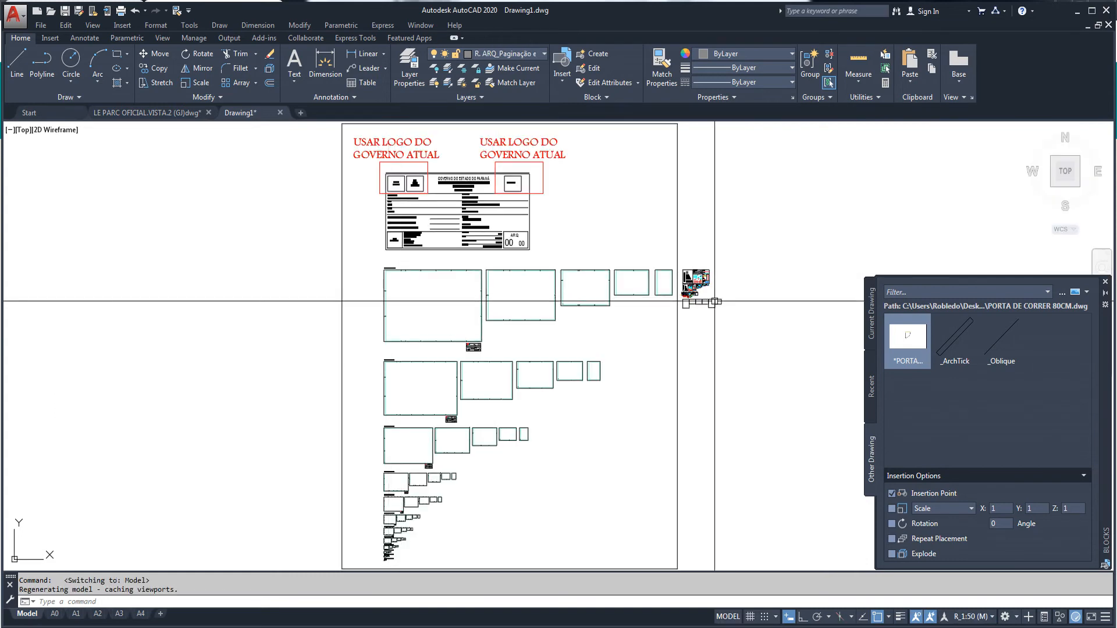
pyautogui.scroll(5, 677, 273)
pyautogui.scroll(6, 677, 274)
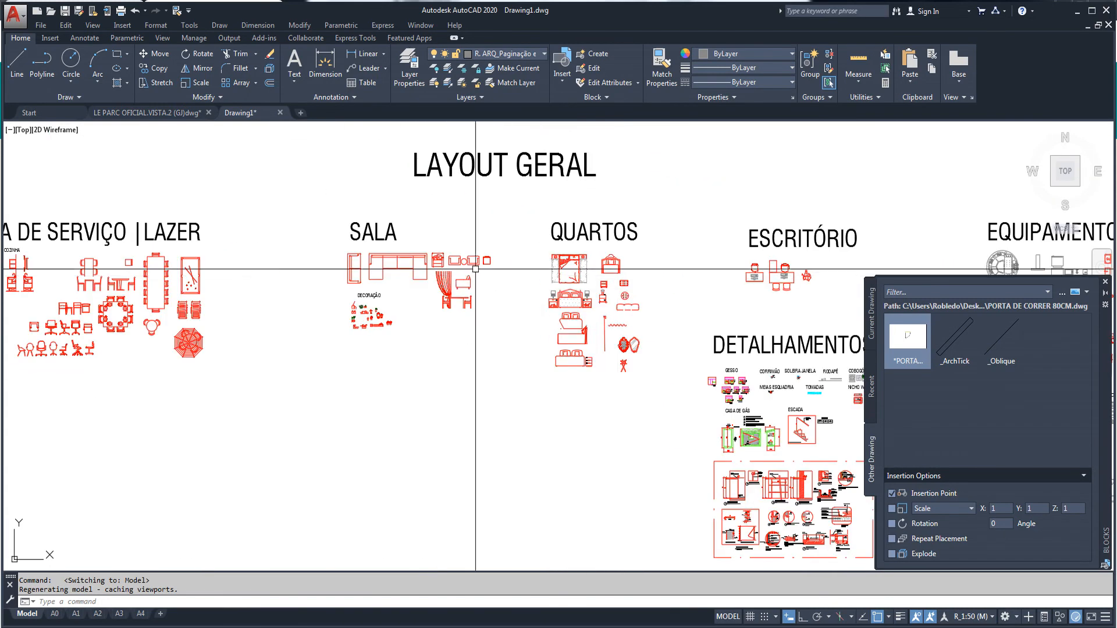
pyautogui.scroll(4, 163, 235)
pyautogui.click(316, 224)
pyautogui.click(153, 439)
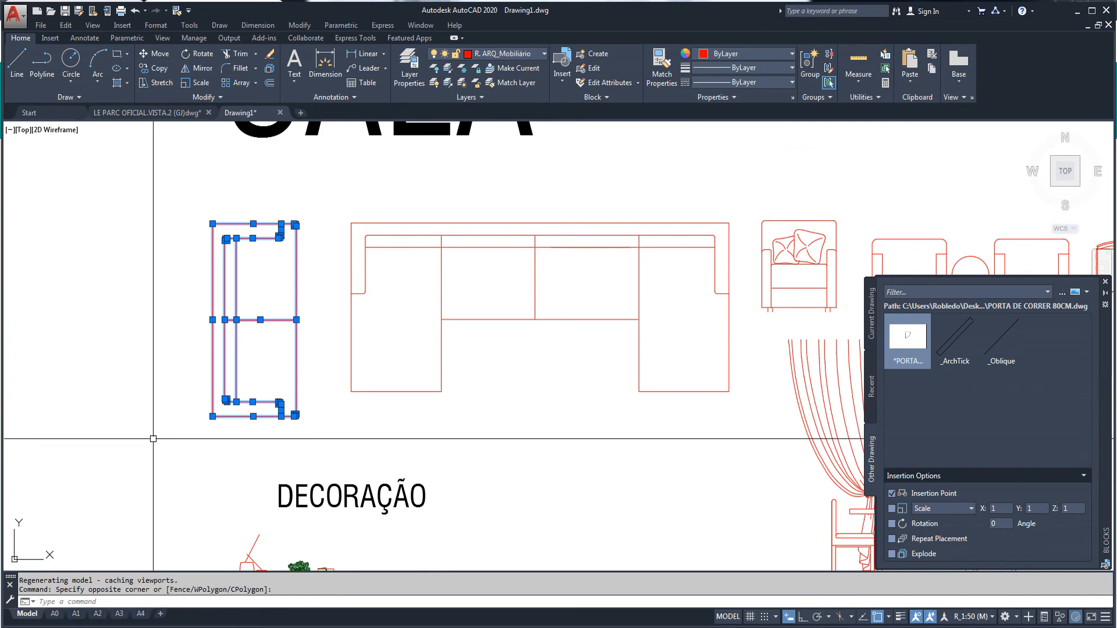
# Step: Paste the copied sofa into the LE PARC OFICIAL.VISTA.2 drawing, in the empty area west of the floor plan
pyautogui.click(147, 112)
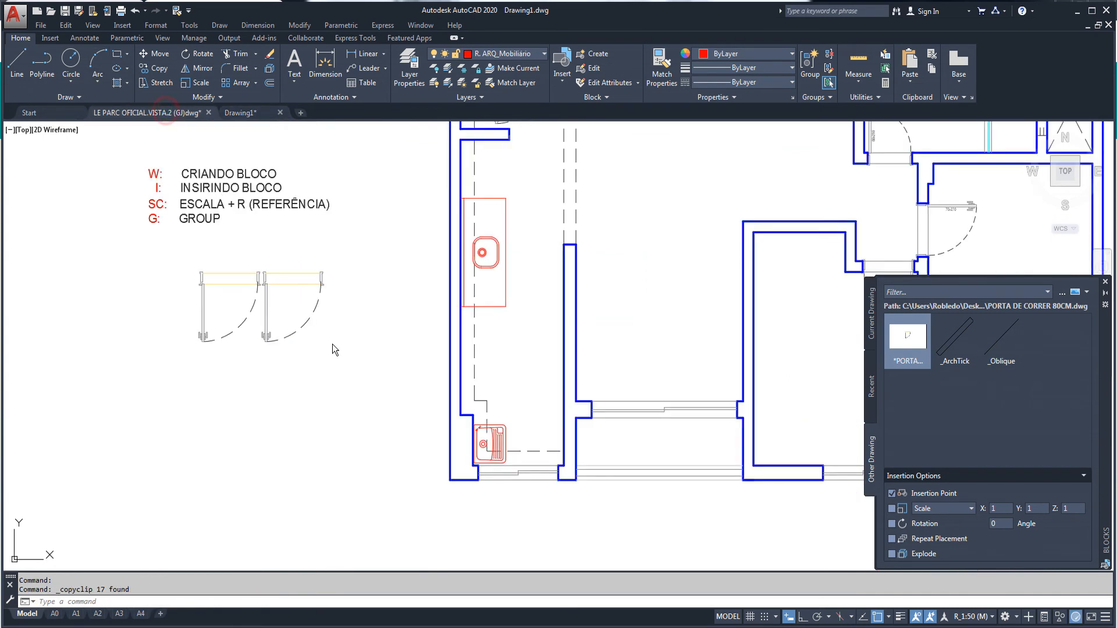
pyautogui.hotkey('ctrl', 'v')
pyautogui.scroll(-5, 362, 335)
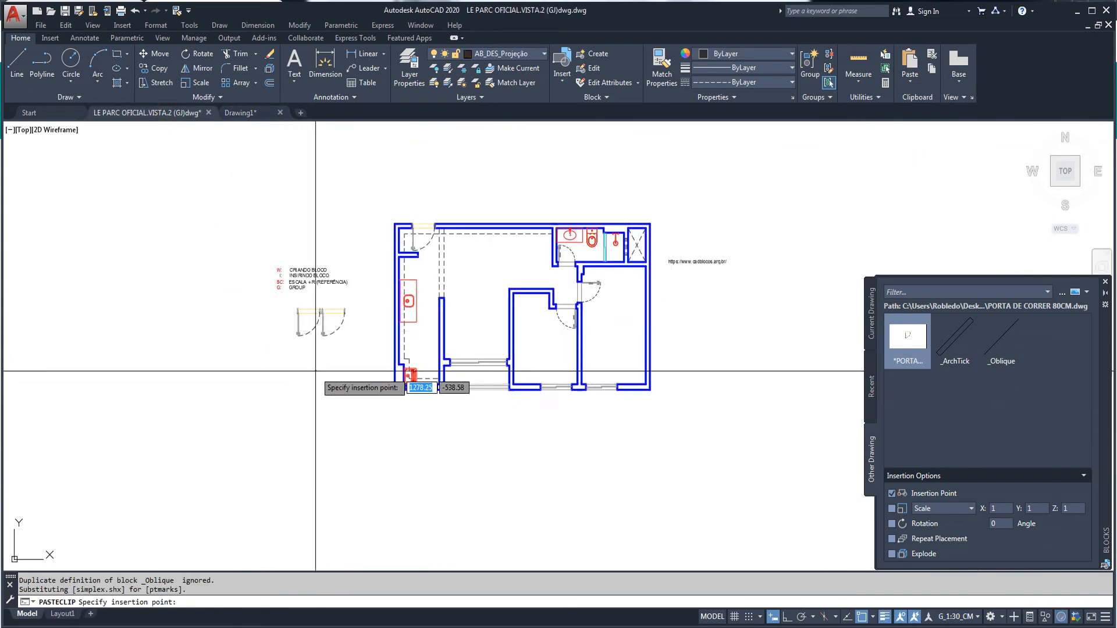
pyautogui.scroll(5, 319, 369)
pyautogui.click(185, 293)
pyautogui.press('Escape')
# Step: Examine the pasted sofa's size and the separate lines that make it up
pyautogui.scroll(8, 175, 283)
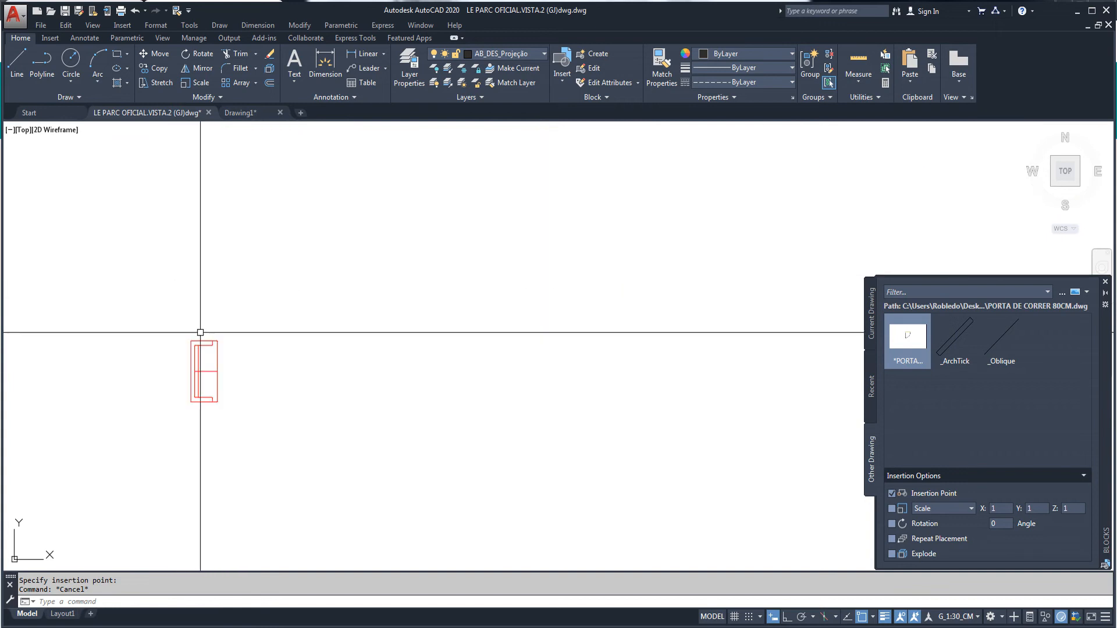
pyautogui.scroll(-8, 207, 337)
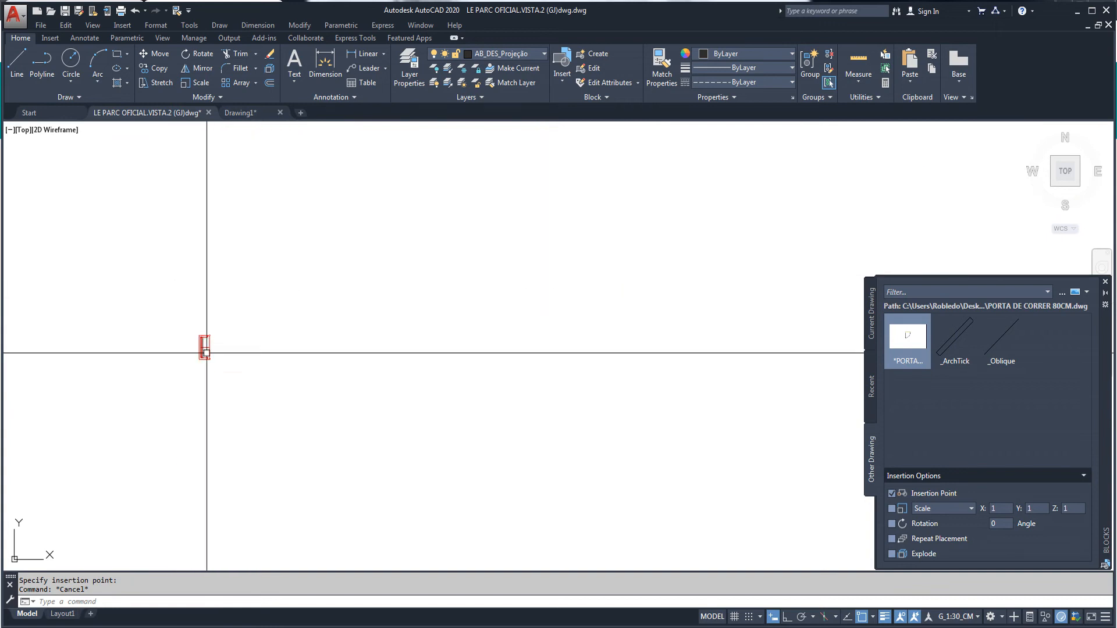
pyautogui.scroll(7, 216, 344)
pyautogui.scroll(3, 221, 335)
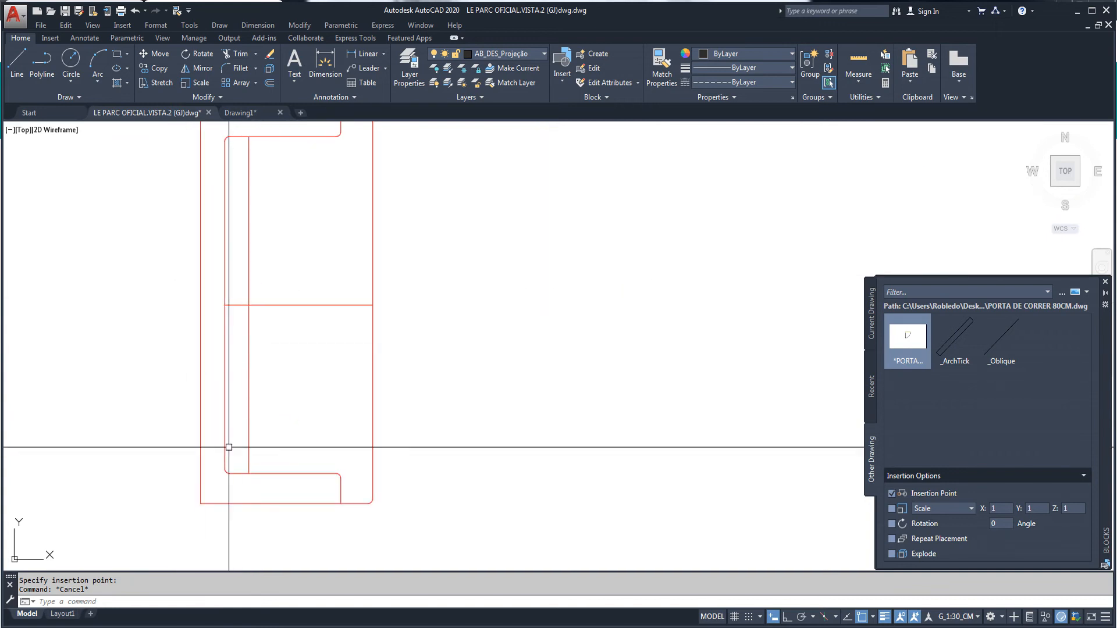
pyautogui.scroll(-2, 244, 391)
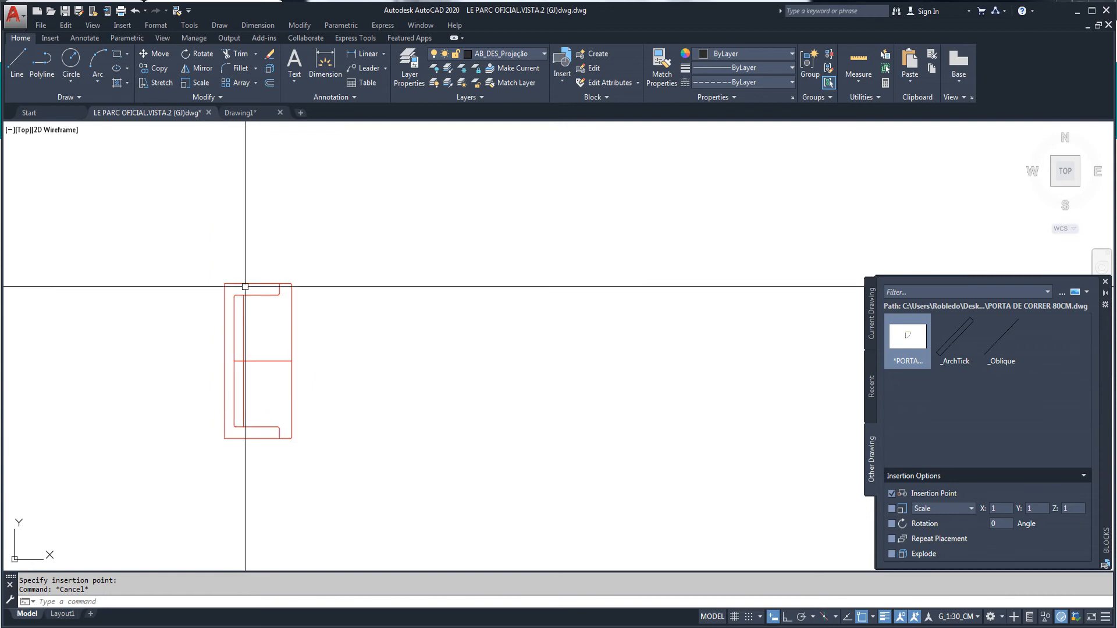
pyautogui.scroll(-2, 248, 363)
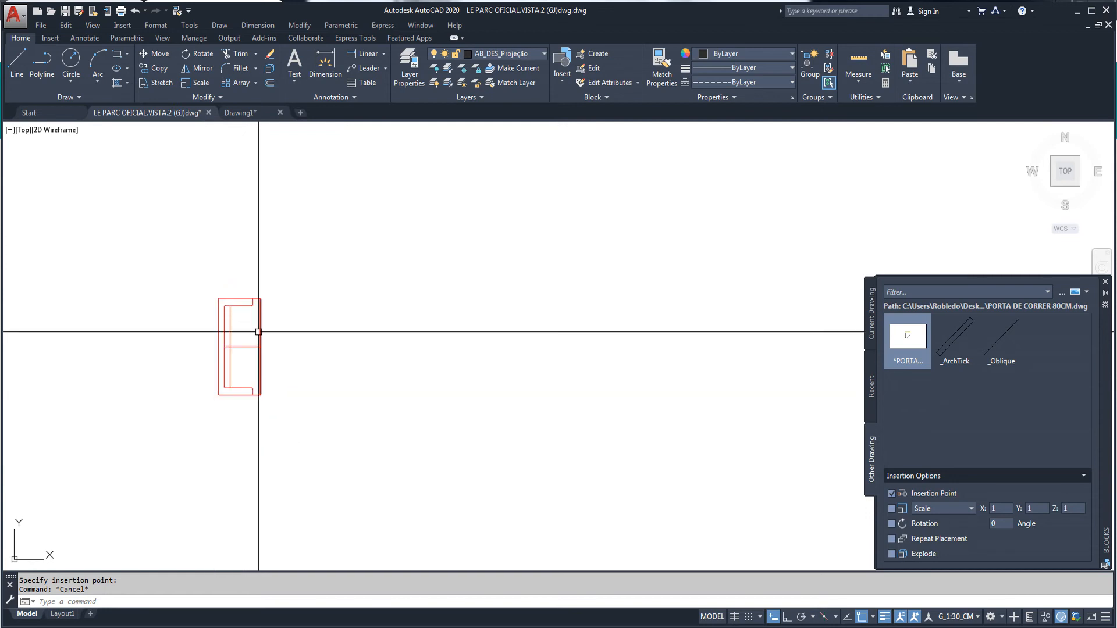
pyautogui.scroll(2, 258, 335)
pyautogui.press('Escape')
pyautogui.scroll(4, 155, 336)
pyautogui.scroll(-2, 220, 231)
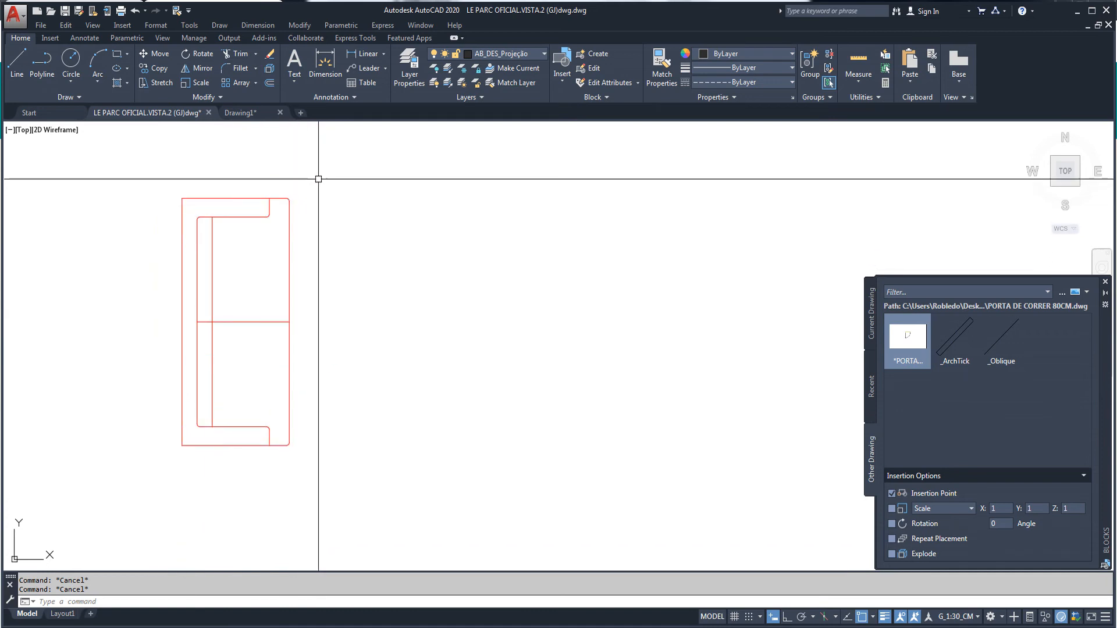
# Step: Group all the lines of the pasted sofa and check that they select as one object
pyautogui.click(340, 160)
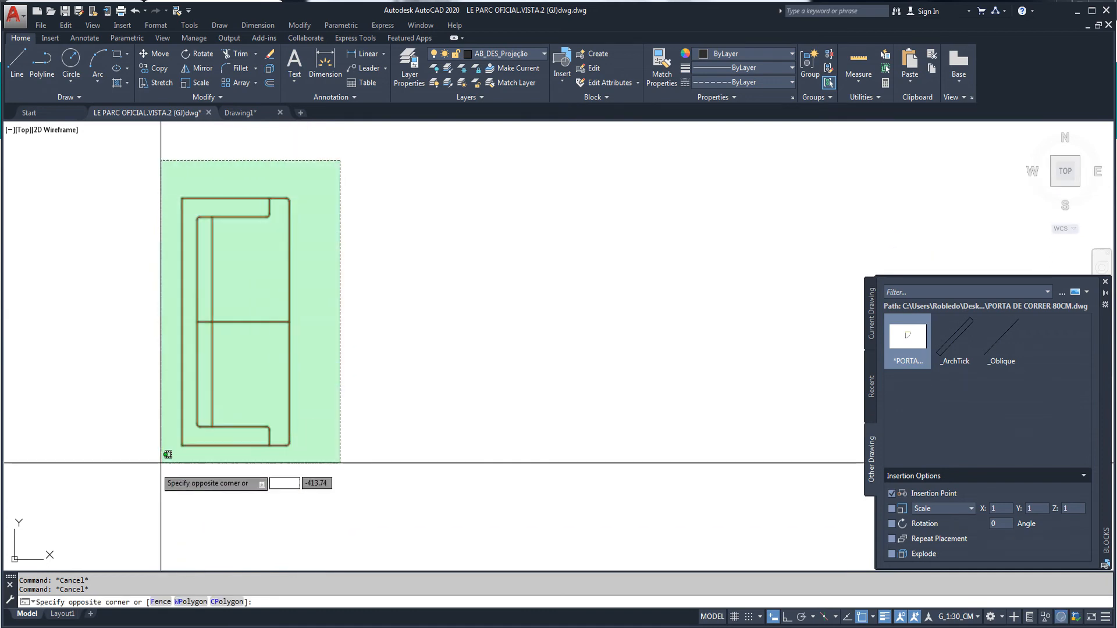
pyautogui.click(96, 512)
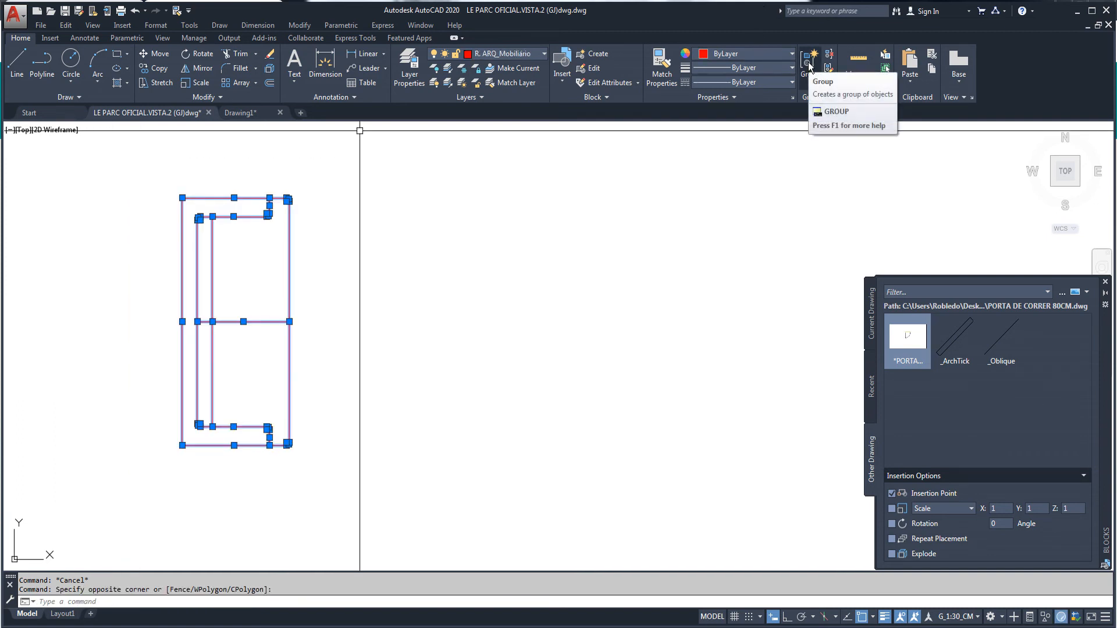
pyautogui.click(808, 61)
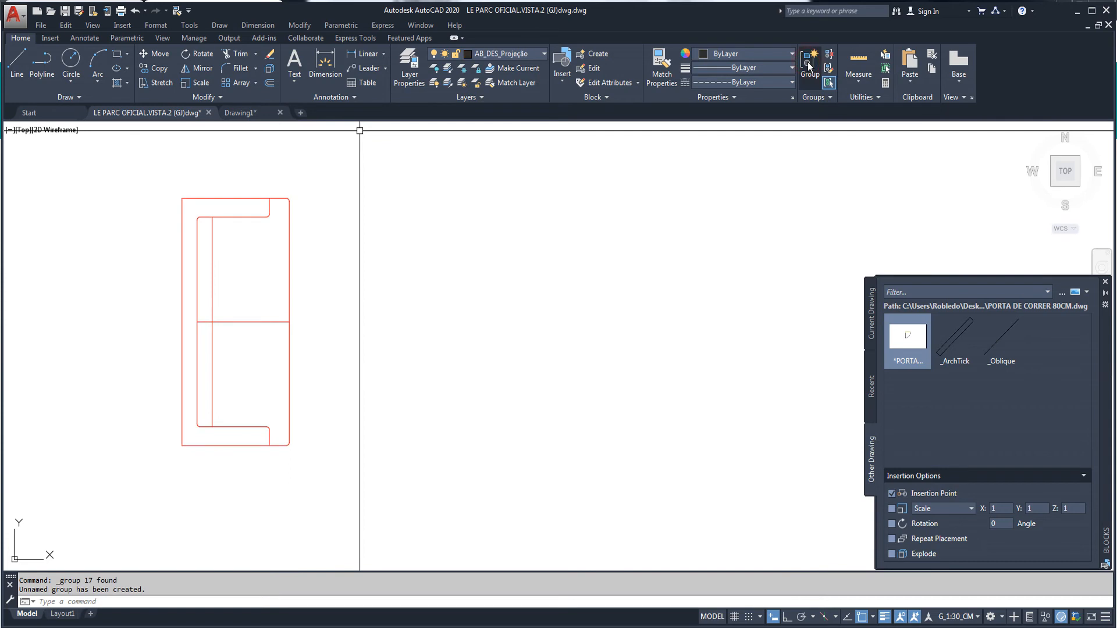
pyautogui.click(289, 248)
pyautogui.press('Escape')
pyautogui.press('Escape')
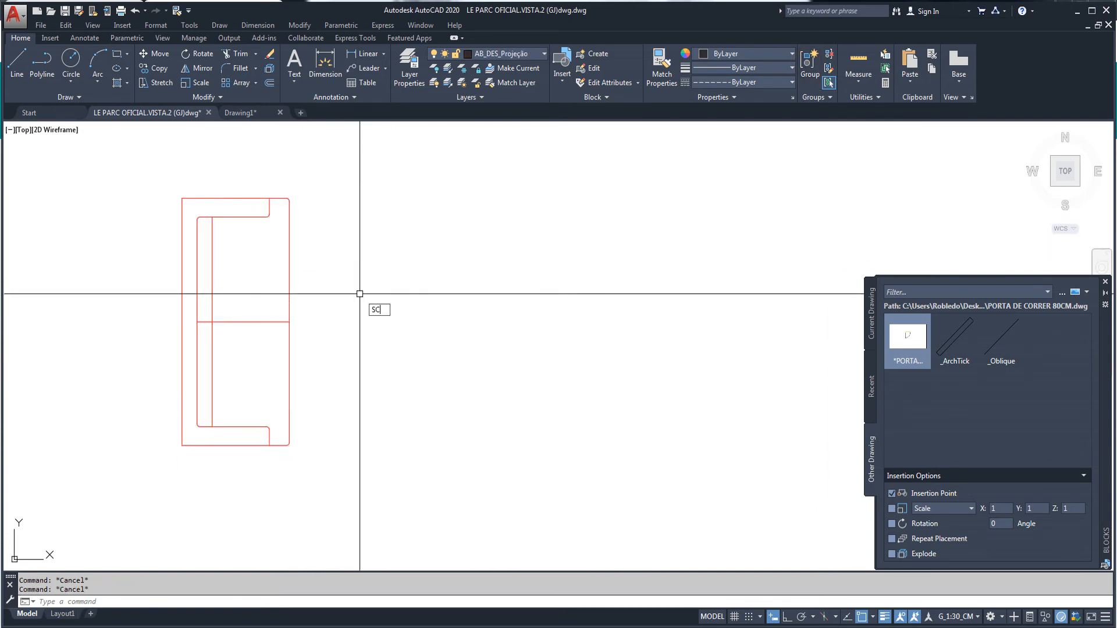
# Step: Scale the sofa group by reference from its centre line's midpoint, using the full sofa length as reference and 300 as new length
pyautogui.press('Return')
pyautogui.click(256, 322)
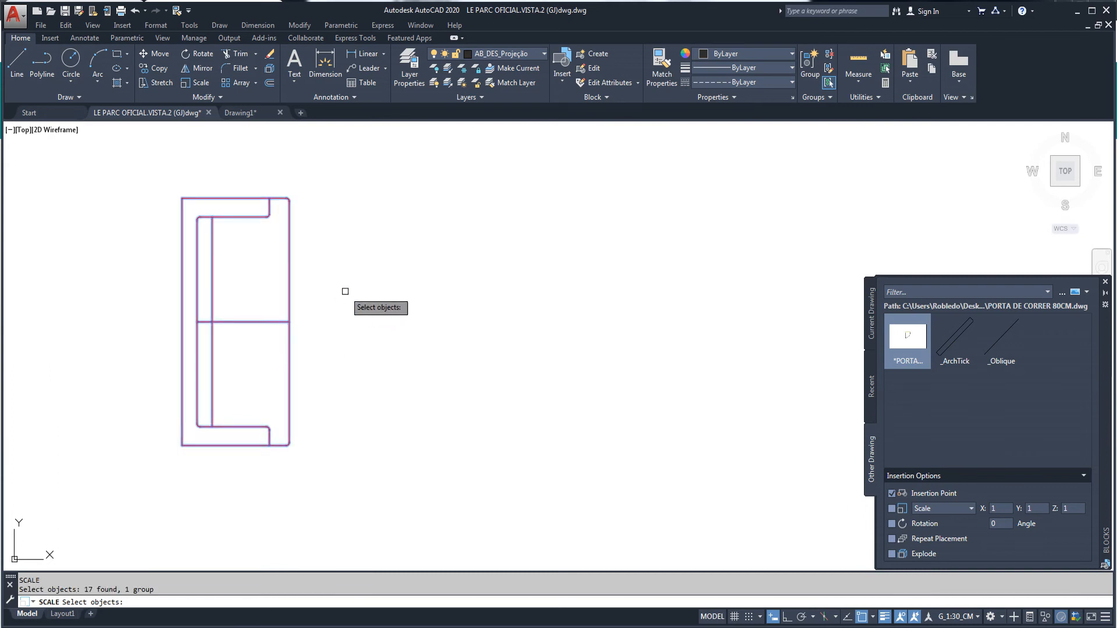
pyautogui.press('Return')
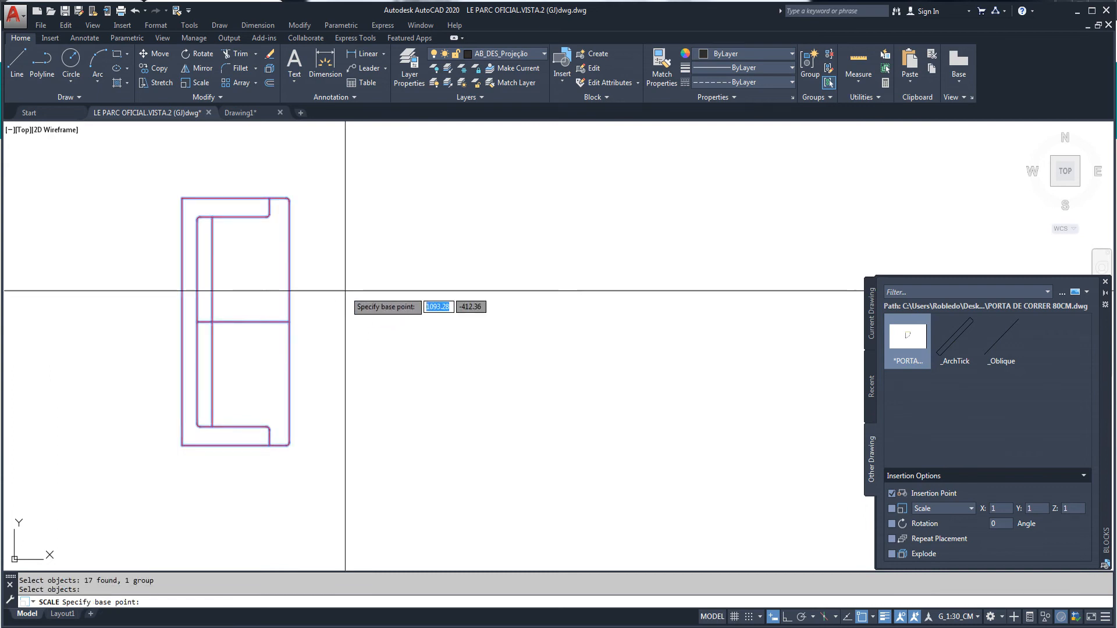
pyautogui.click(243, 322)
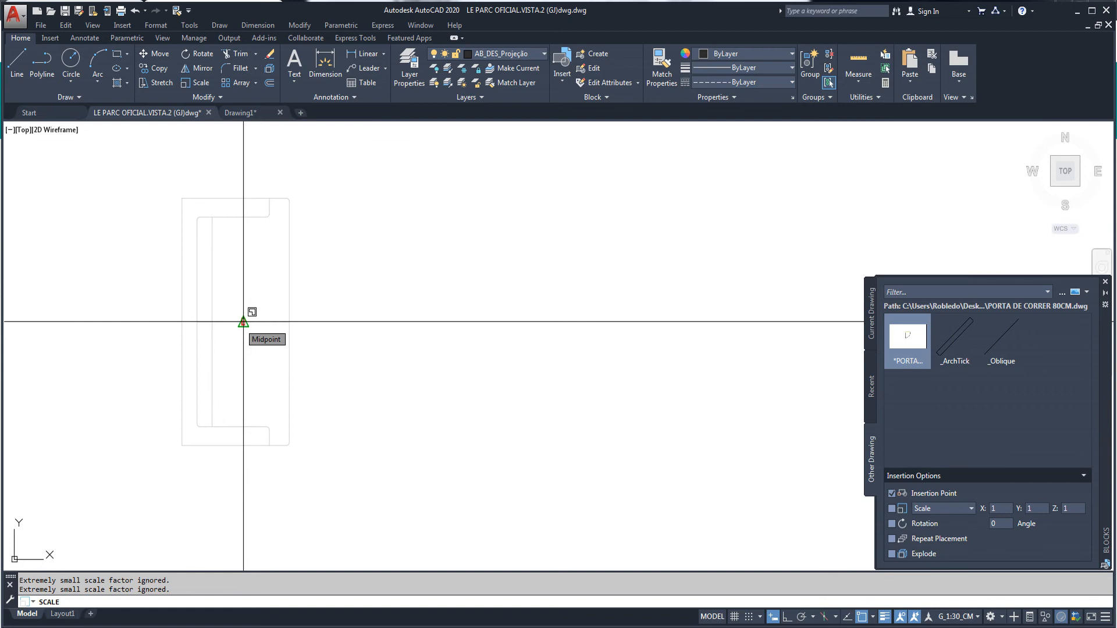
pyautogui.write('R')
pyautogui.press('Return')
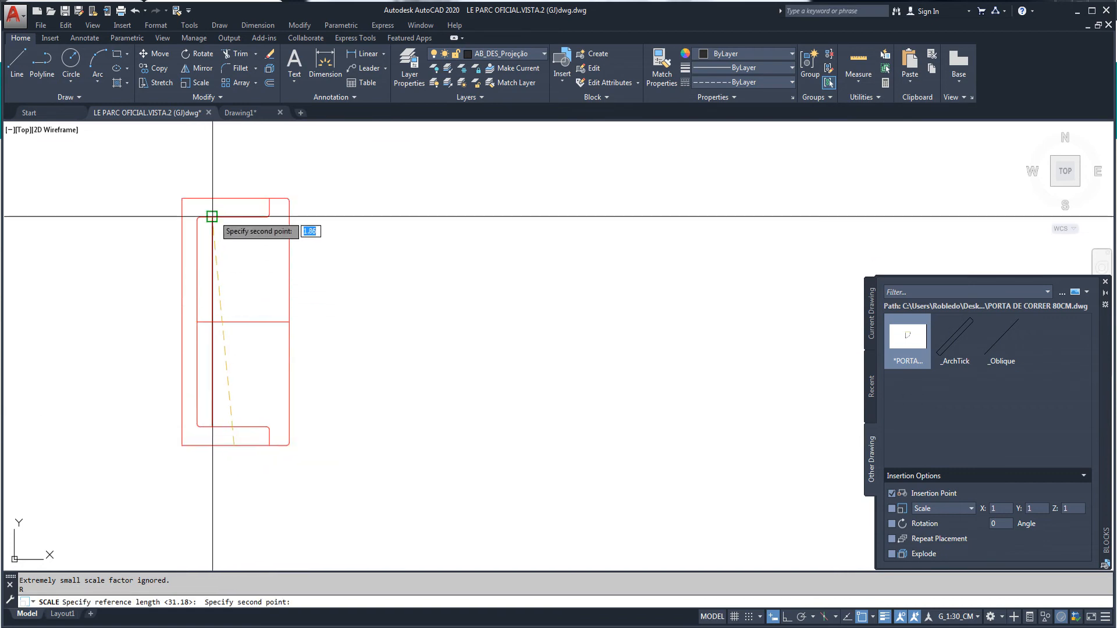
pyautogui.click(234, 199)
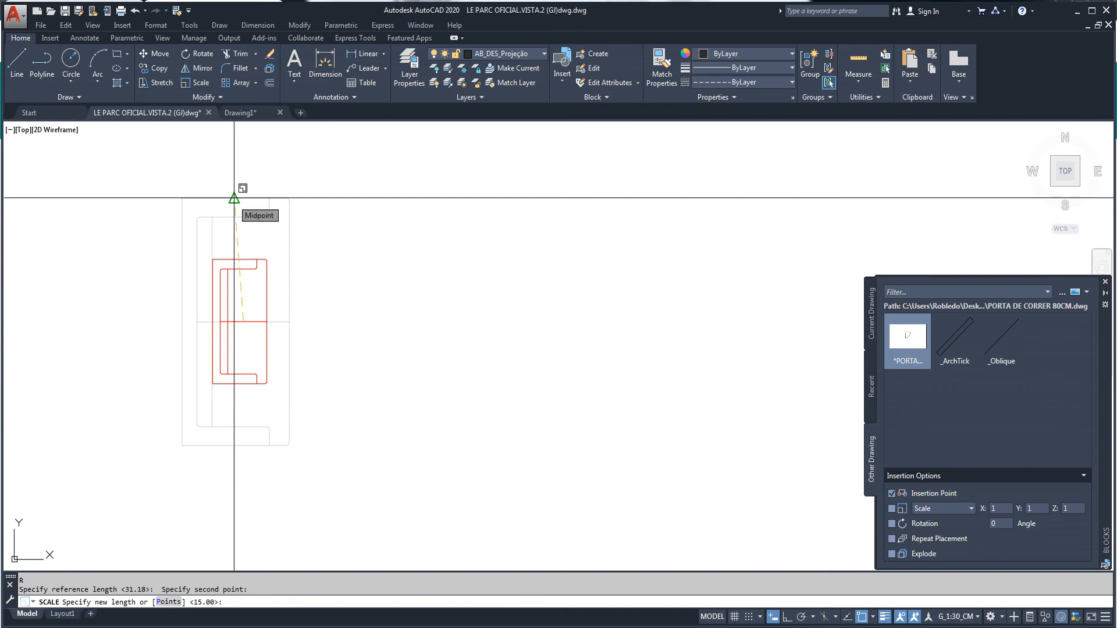
pyautogui.write('300')
pyautogui.press('Return')
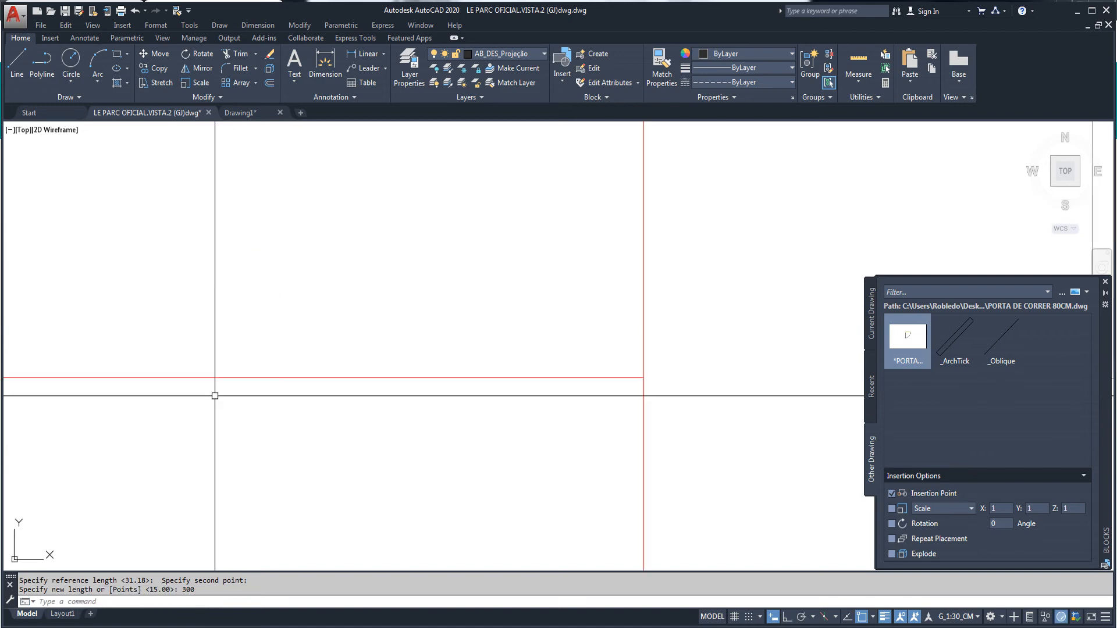
pyautogui.scroll(-8, 246, 363)
pyautogui.moveTo(225, 387); pyautogui.dragTo(179, 376, button='middle')
pyautogui.press('Escape')
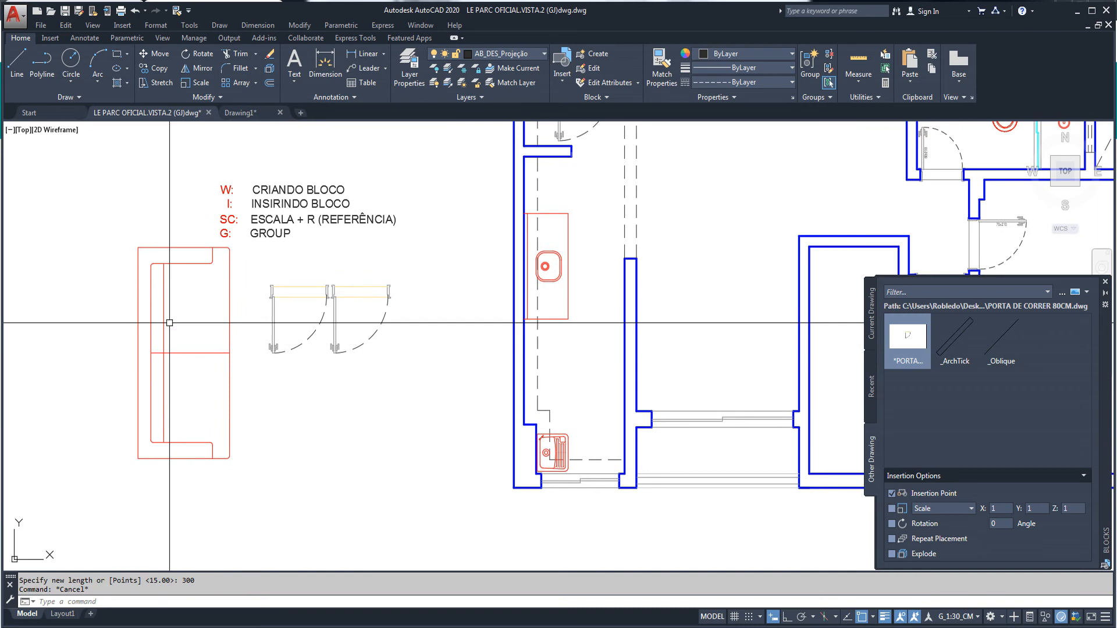
# Step: Measure the scaled sofa's length along its back edge, starting from the lower corner
pyautogui.scroll(2, 143, 341)
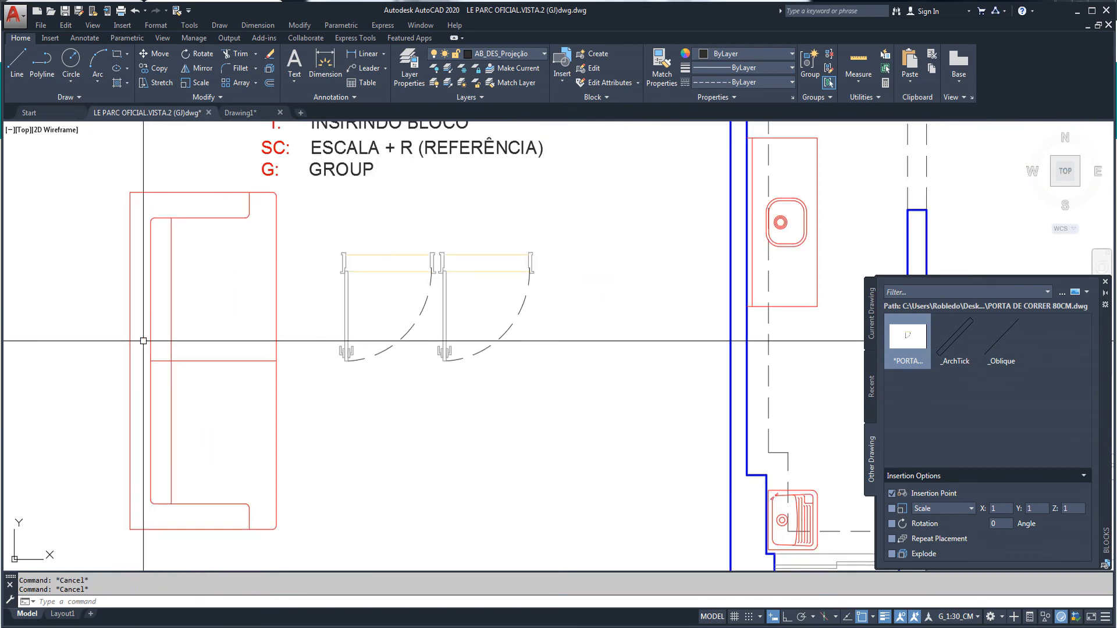
pyautogui.press('Return')
pyautogui.click(129, 529)
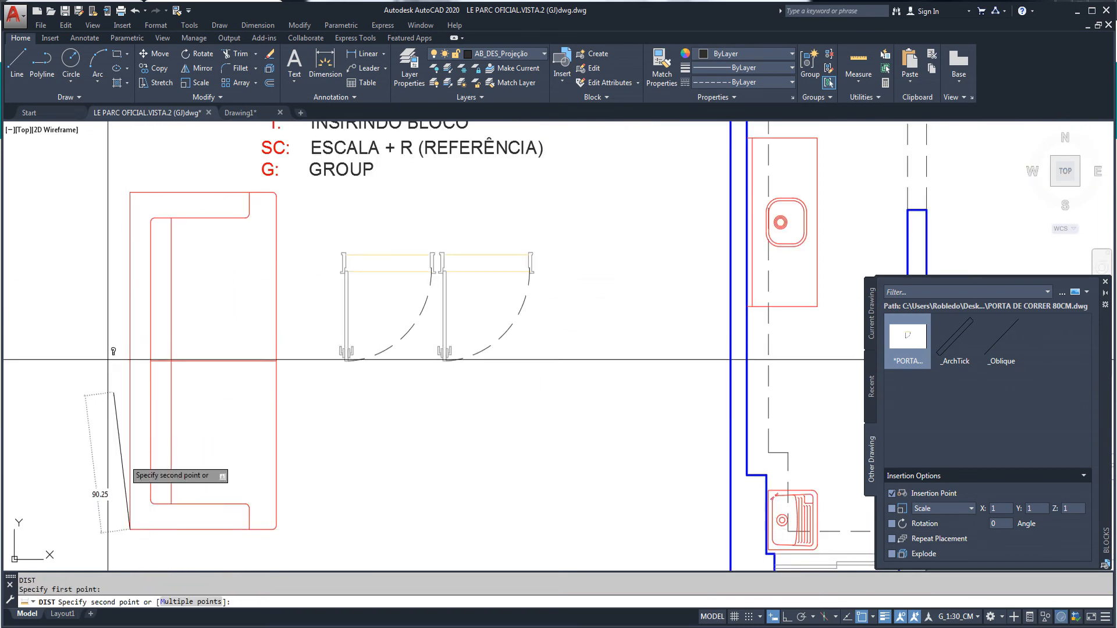
pyautogui.press('Escape')
# Step: Measure the sofa's overall depth and its seat depth from the inner backrest line to the front edge
pyautogui.press('Return')
pyautogui.click(130, 288)
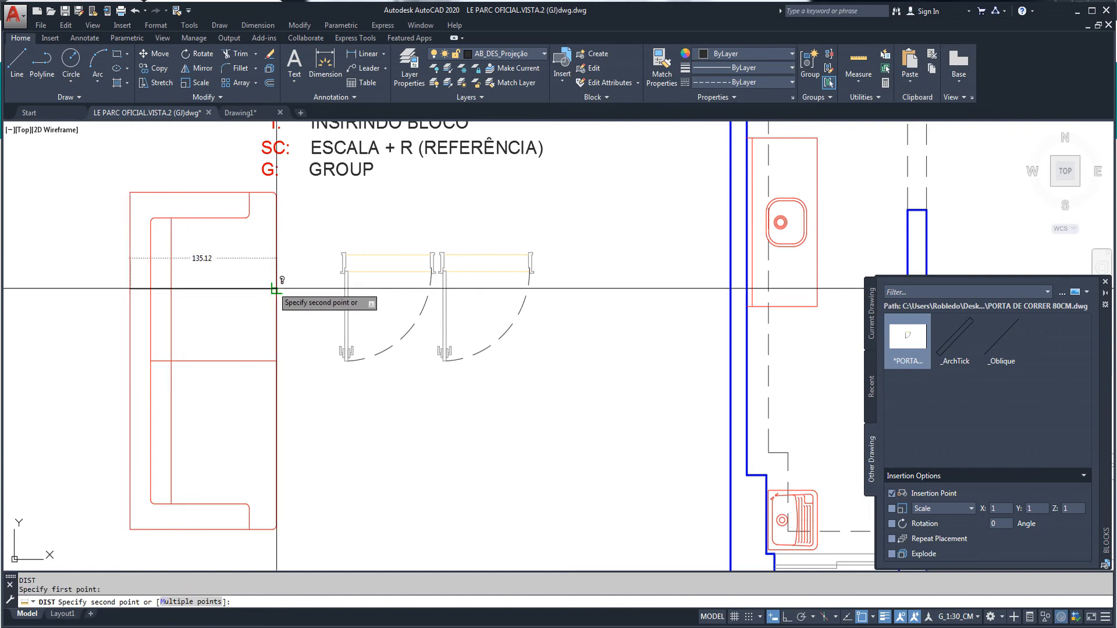
pyautogui.press('Escape')
pyautogui.press('Return')
pyautogui.click(171, 361)
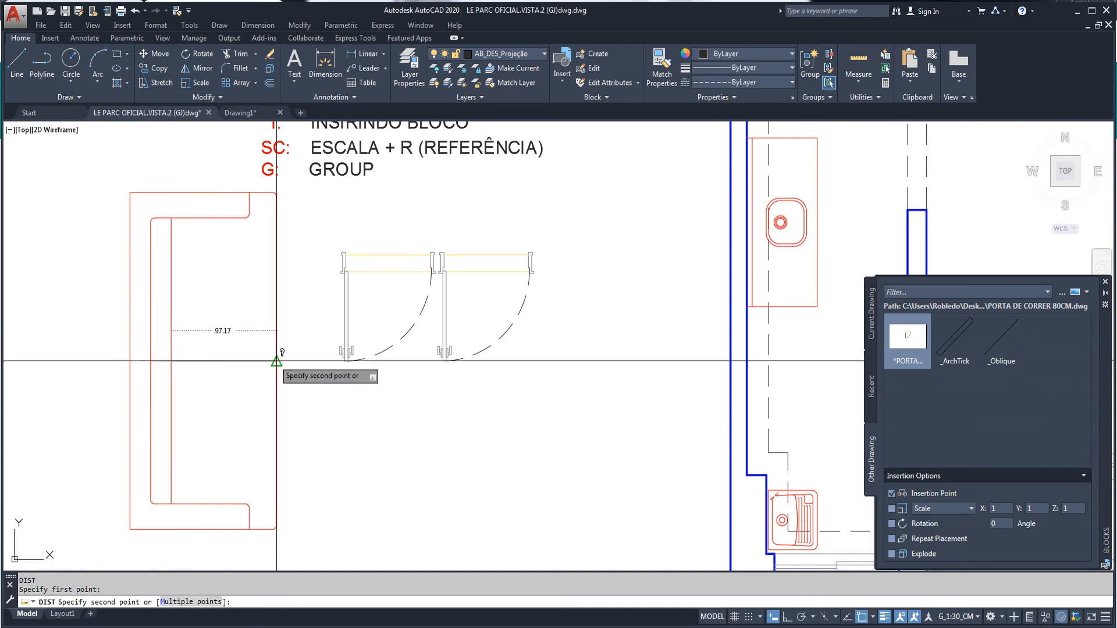
pyautogui.press('Escape')
pyautogui.press('Escape')
# Step: Move the sofa group into the floor plan's living room, between the two walls above the sliding window
pyautogui.scroll(-3, 231, 311)
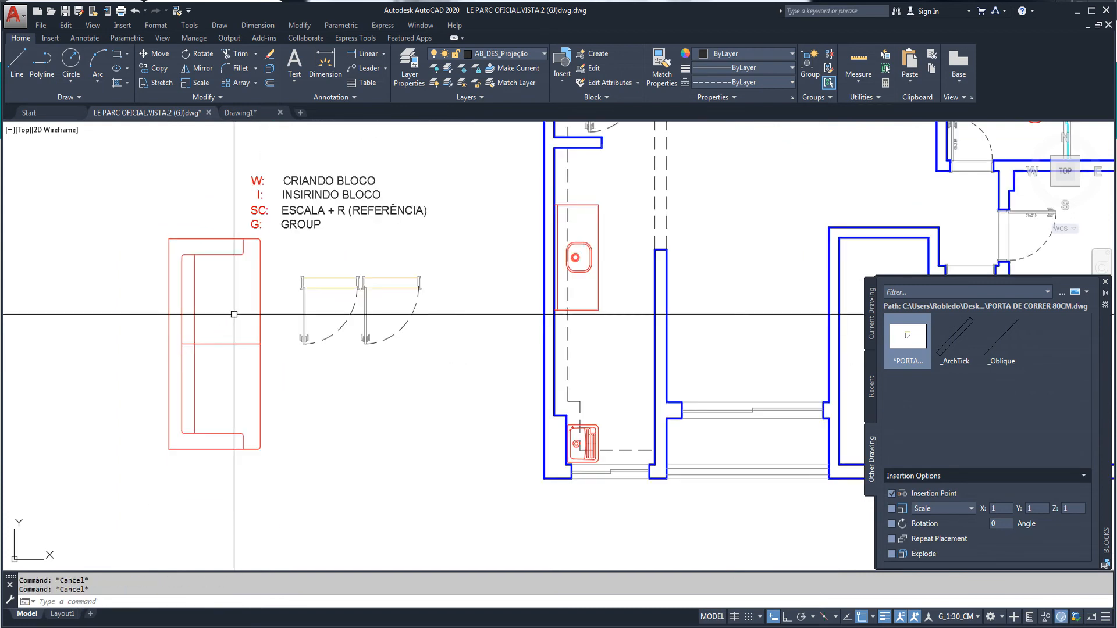
pyautogui.moveTo(232, 312); pyautogui.dragTo(208, 317, button='middle')
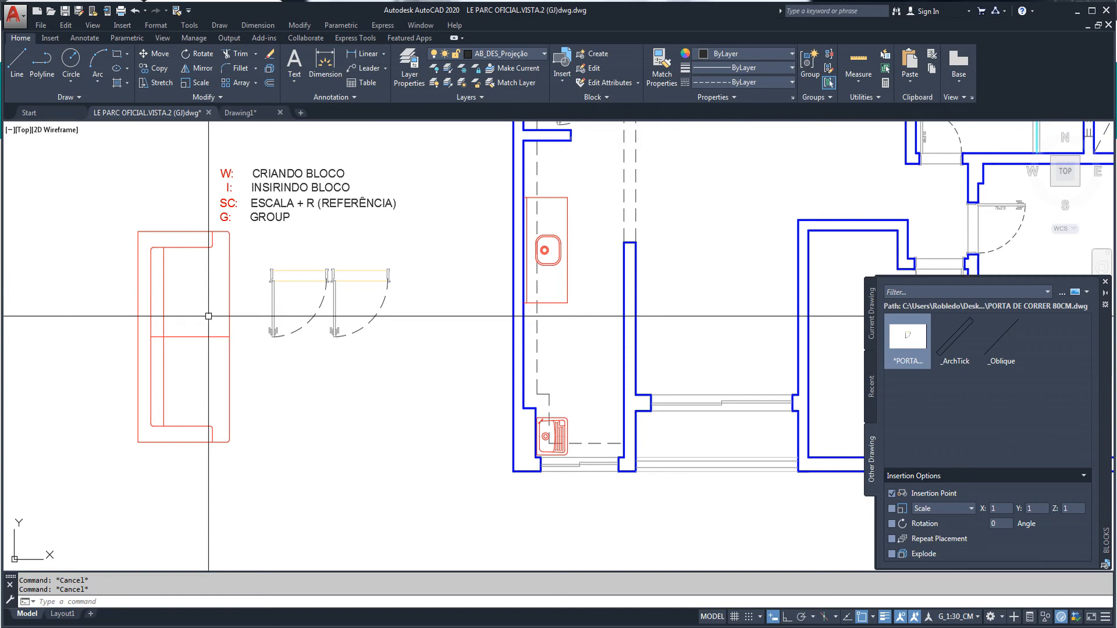
pyautogui.moveTo(227, 343)
pyautogui.mouseDown(button='middle')
pyautogui.moveTo(146, 347)
pyautogui.moveTo(202, 364)
pyautogui.moveTo(200, 378)
pyautogui.mouseUp(button='middle')
pyautogui.scroll(-2, 277, 341)
pyautogui.scroll(2, 151, 342)
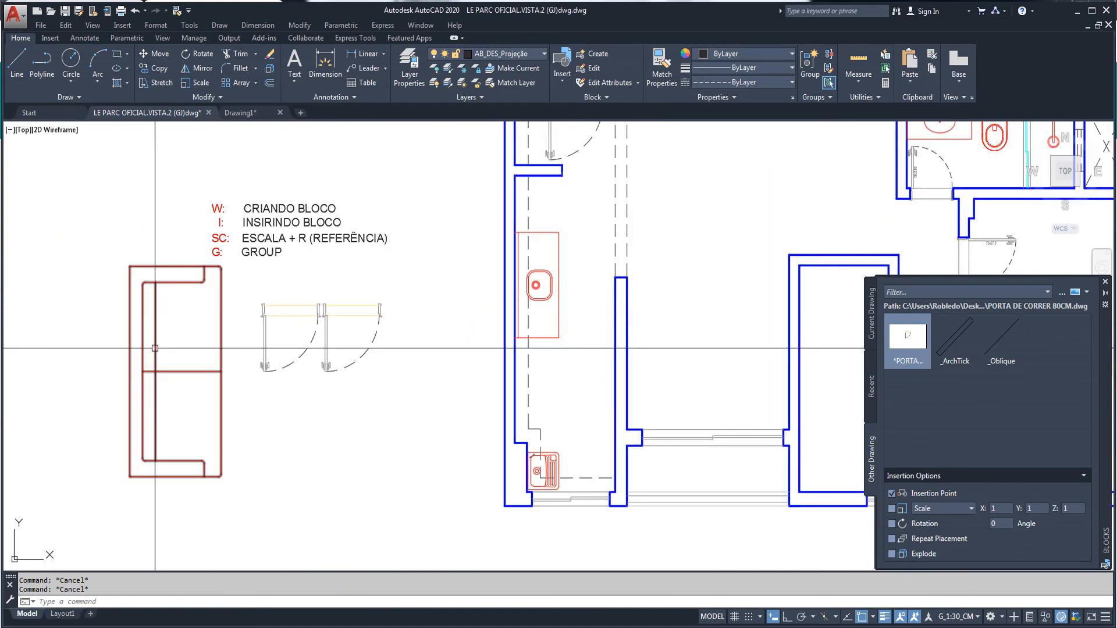
pyautogui.press('Return')
pyautogui.click(175, 372)
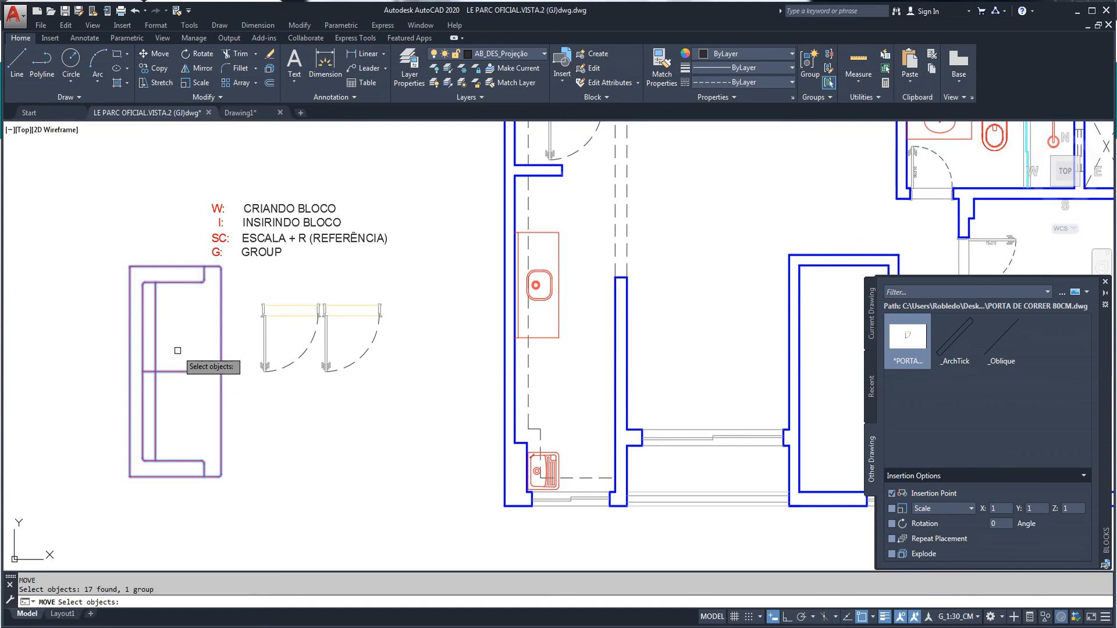
pyautogui.press('Return')
pyautogui.click(193, 349)
pyautogui.moveTo(735, 331)
pyautogui.mouseDown(button='middle')
pyautogui.moveTo(546, 309)
pyautogui.moveTo(431, 326)
pyautogui.mouseUp(button='middle')
pyautogui.press('Escape')
pyautogui.scroll(2, 431, 326)
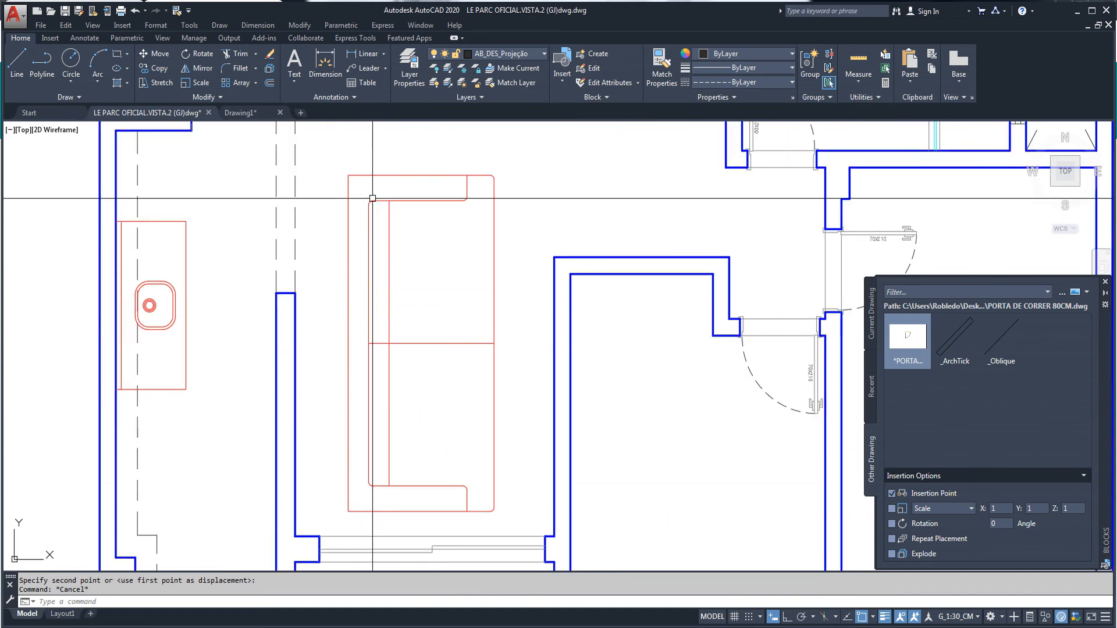
# Step: Measure the length of the living room wall facing the sofa's front, from its lower corner to its upper corner
pyautogui.moveTo(386, 399)
pyautogui.mouseDown(button='middle')
pyautogui.moveTo(374, 369)
pyautogui.moveTo(375, 379)
pyautogui.mouseUp(button='middle')
pyautogui.press('Escape')
pyautogui.write('Dist')
pyautogui.press('Return')
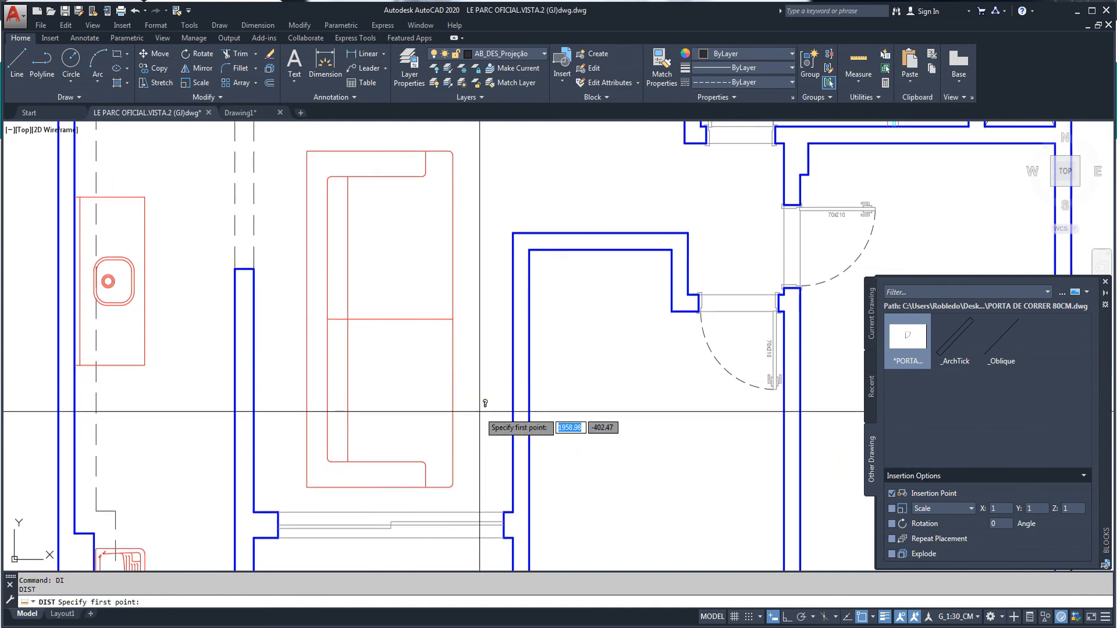
pyautogui.click(513, 513)
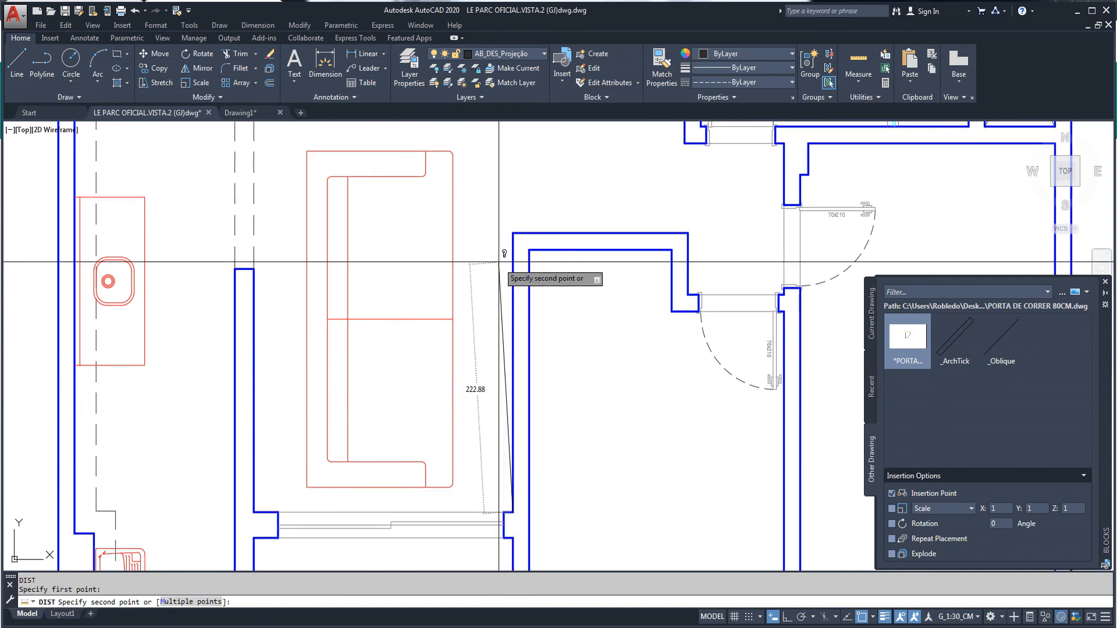
pyautogui.click(513, 233)
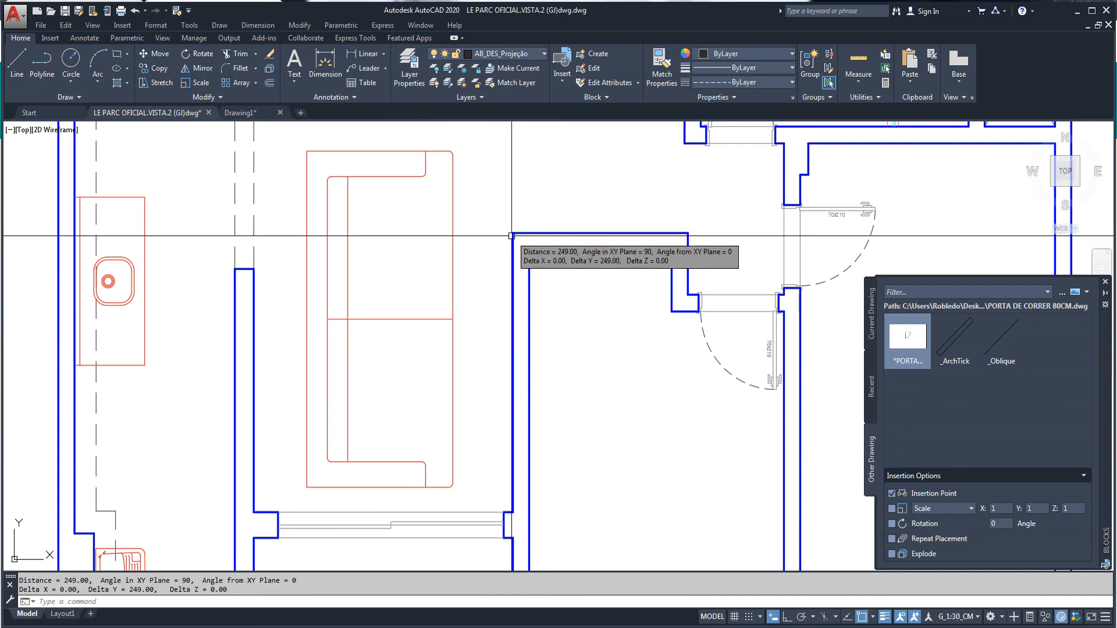
pyautogui.press('Escape')
pyautogui.press('Escape')
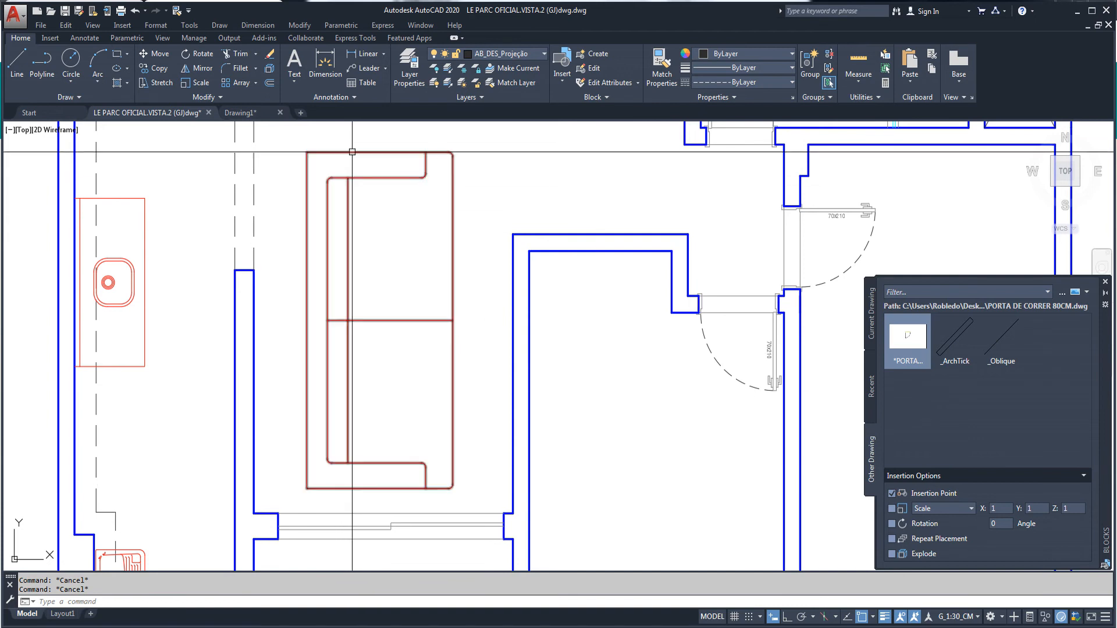
# Step: Scale the sofa group by reference from a point on its lower edge, using the full back edge as reference and 200 as new length
pyautogui.moveTo(352, 151)
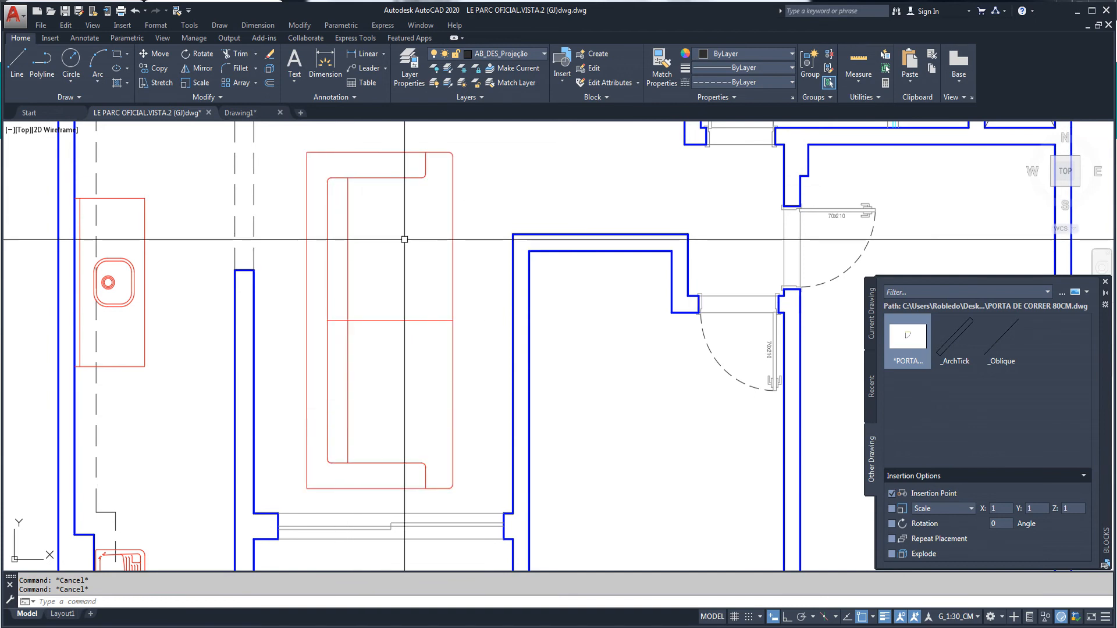
pyautogui.press('Return')
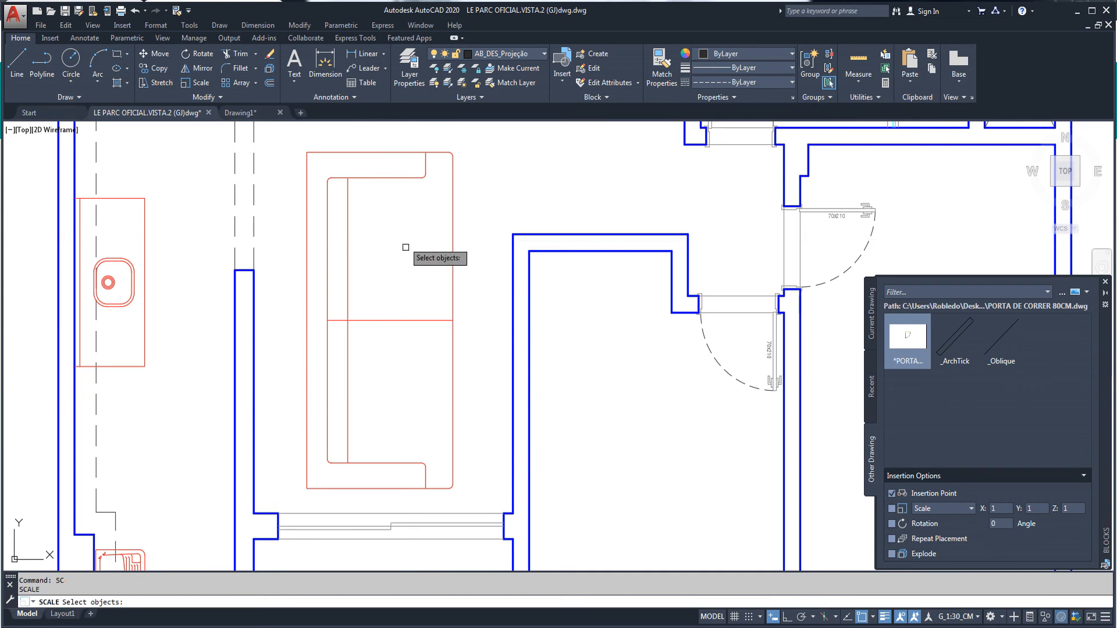
pyautogui.click(403, 321)
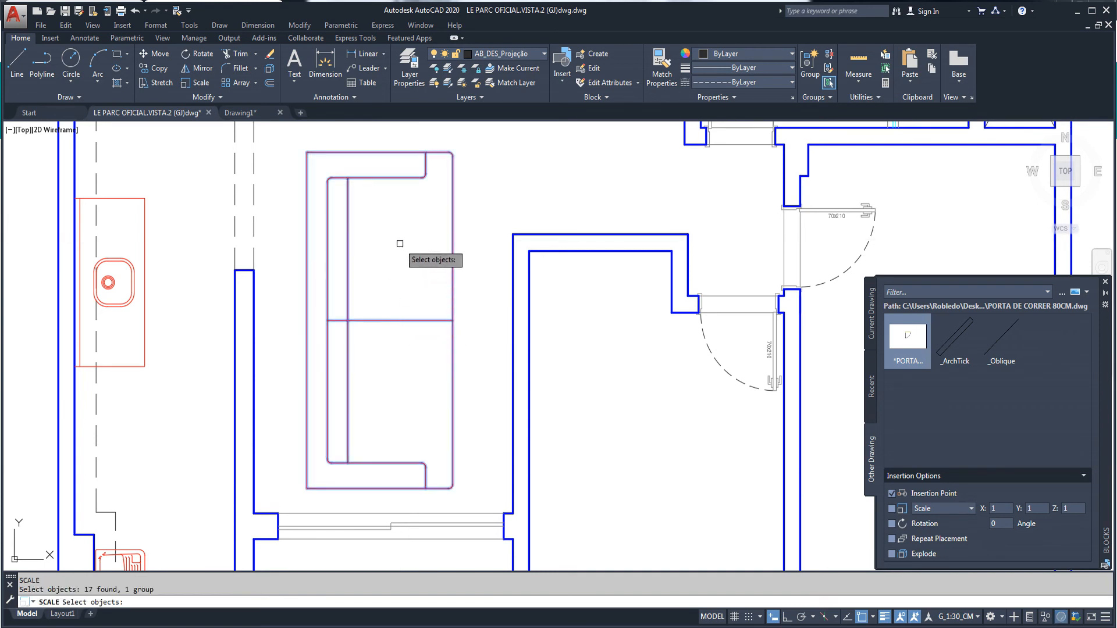
pyautogui.press('Return')
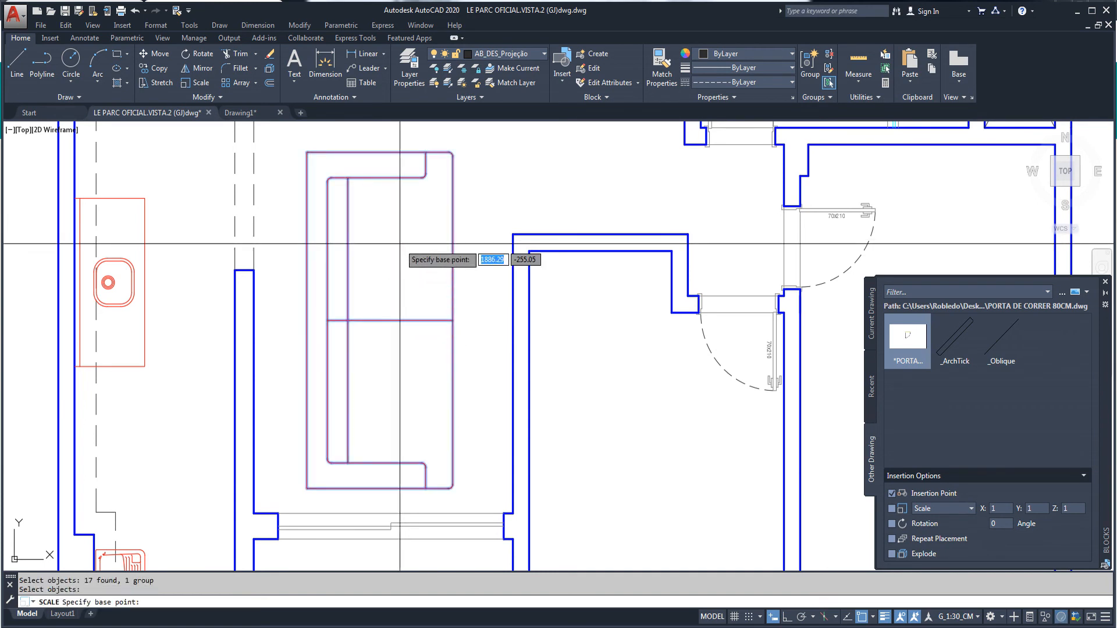
pyautogui.click(360, 488)
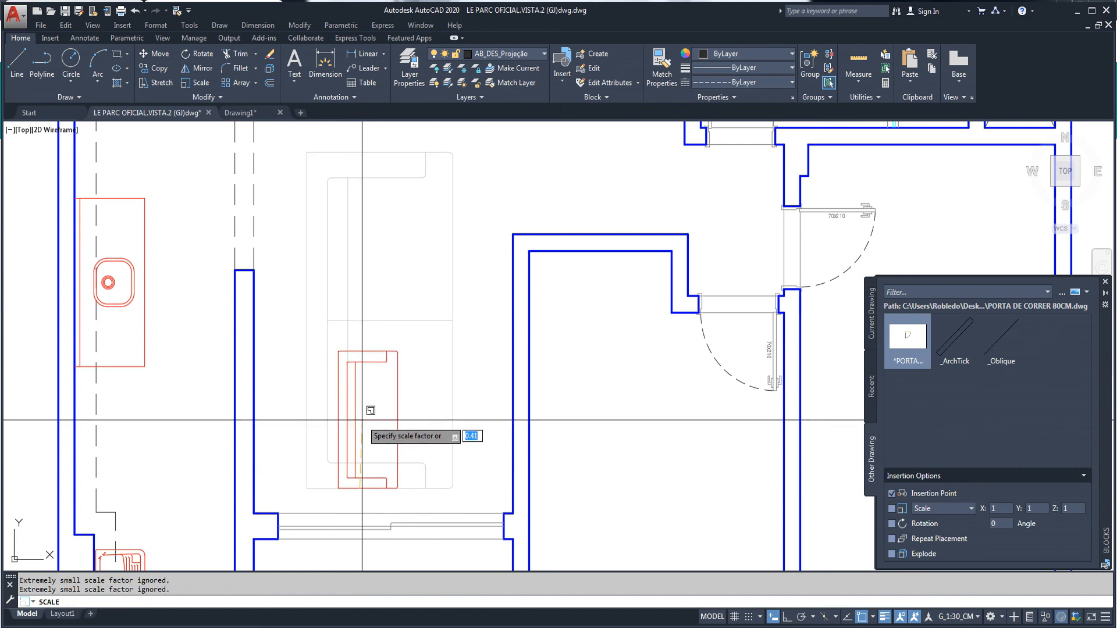
pyautogui.write('R')
pyautogui.press('Return')
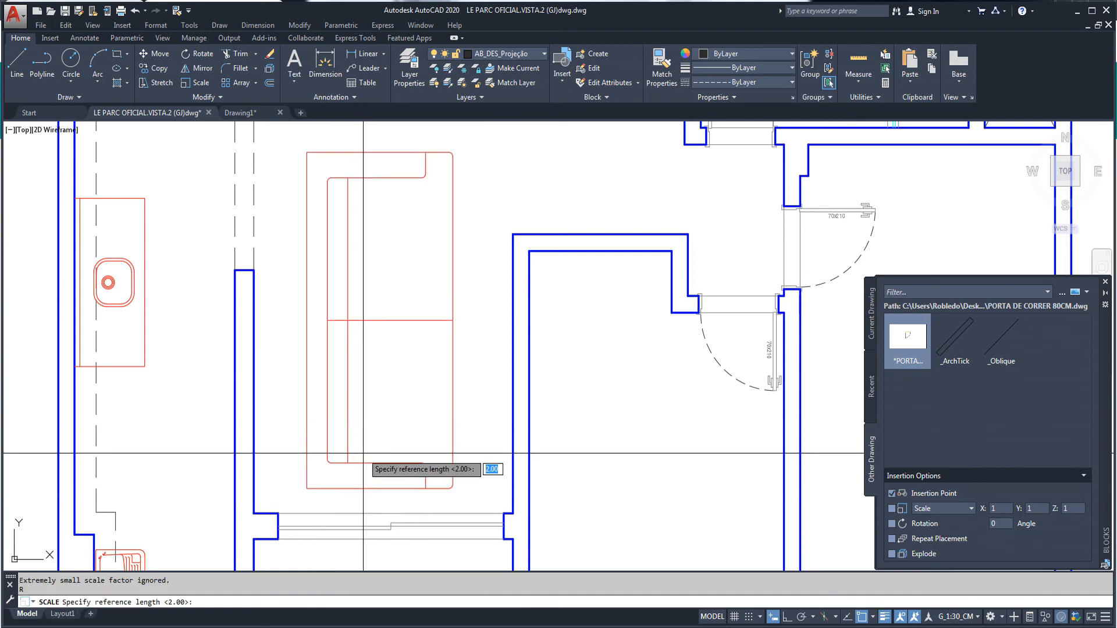
pyautogui.click(306, 487)
pyautogui.click(307, 152)
pyautogui.write('200')
pyautogui.press('Return')
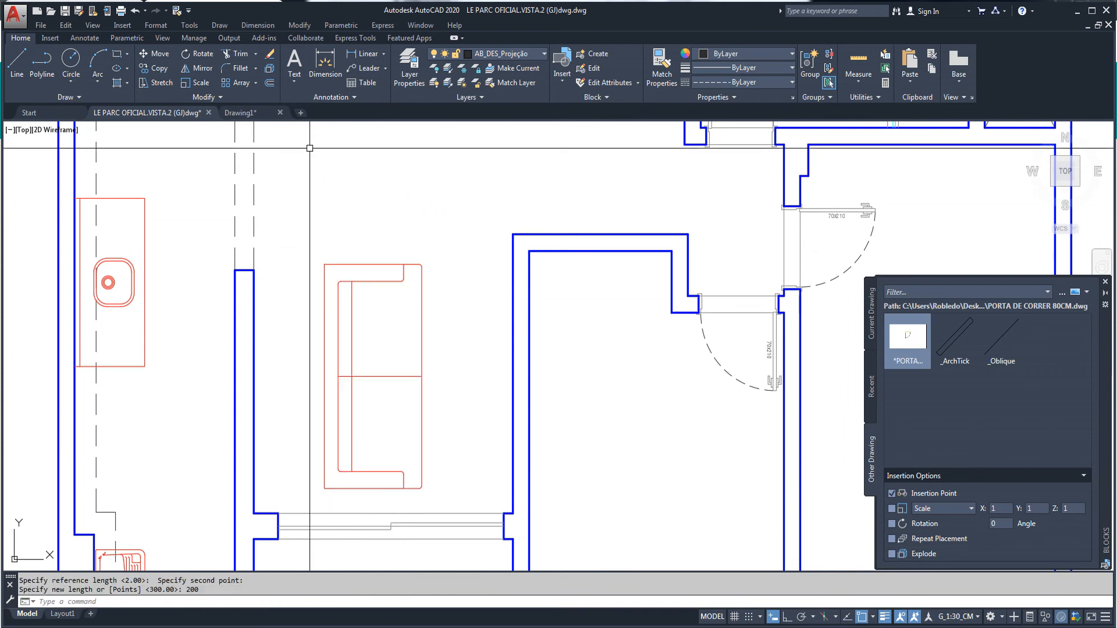
pyautogui.press('Escape')
pyautogui.press('Escape')
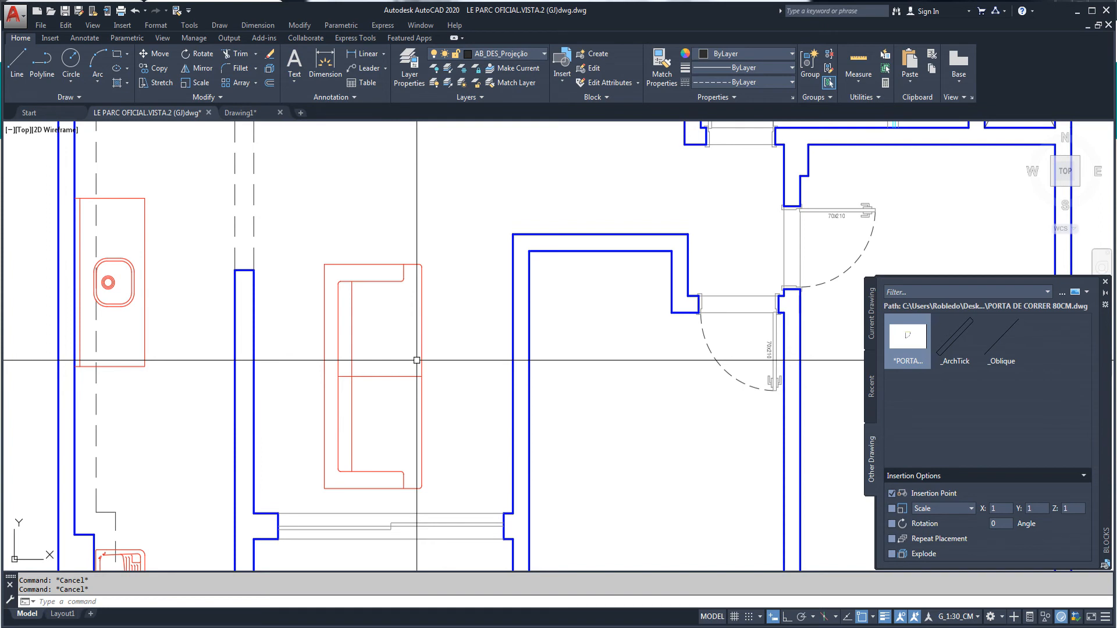
# Step: Add the line "RO: ROTATE" to the command list text and colour "RO:" red
pyautogui.scroll(-5, 417, 360)
pyautogui.scroll(5, 314, 372)
pyautogui.doubleClick(325, 374)
pyautogui.press('Return')
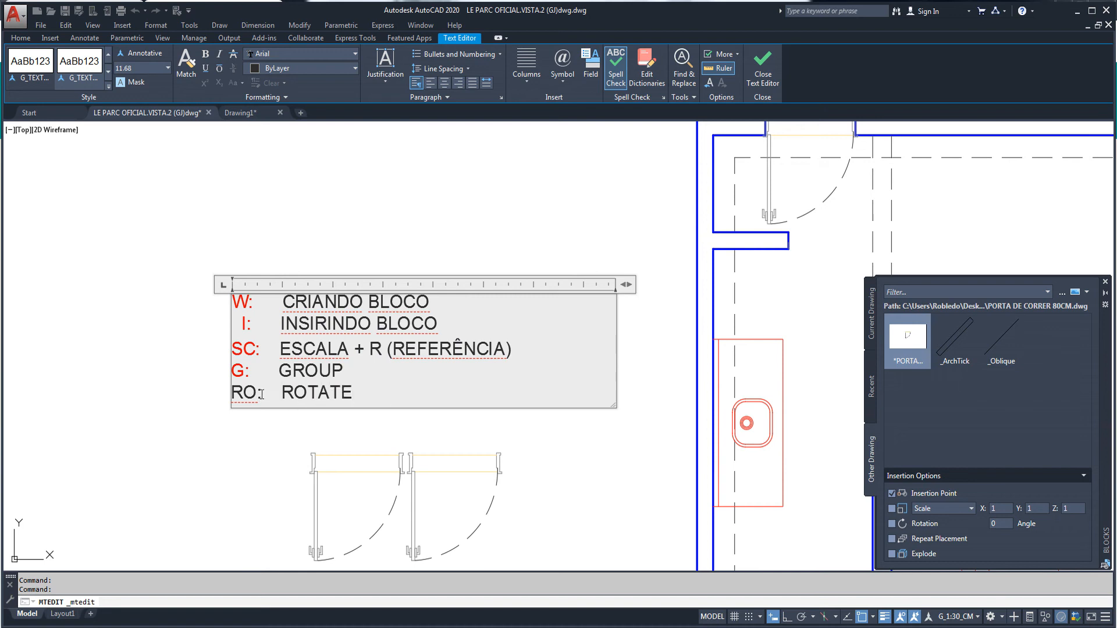
pyautogui.click(307, 66)
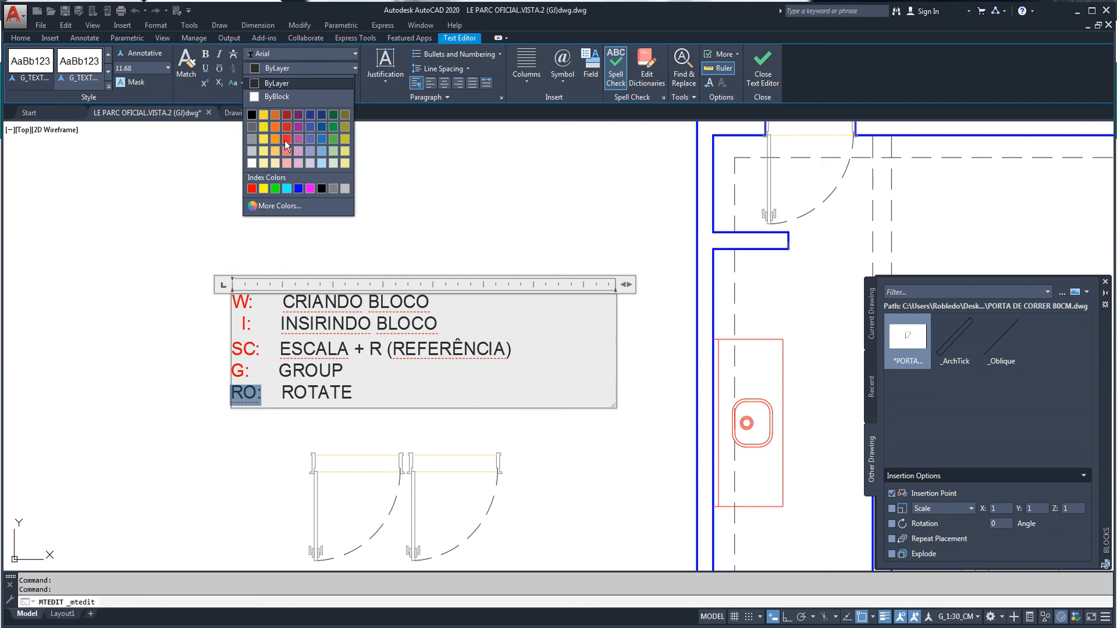
pyautogui.click(163, 224)
# Step: Rotate the sofa group 180° about the midpoint of its centre line, with Ortho on
pyautogui.scroll(-5, 292, 260)
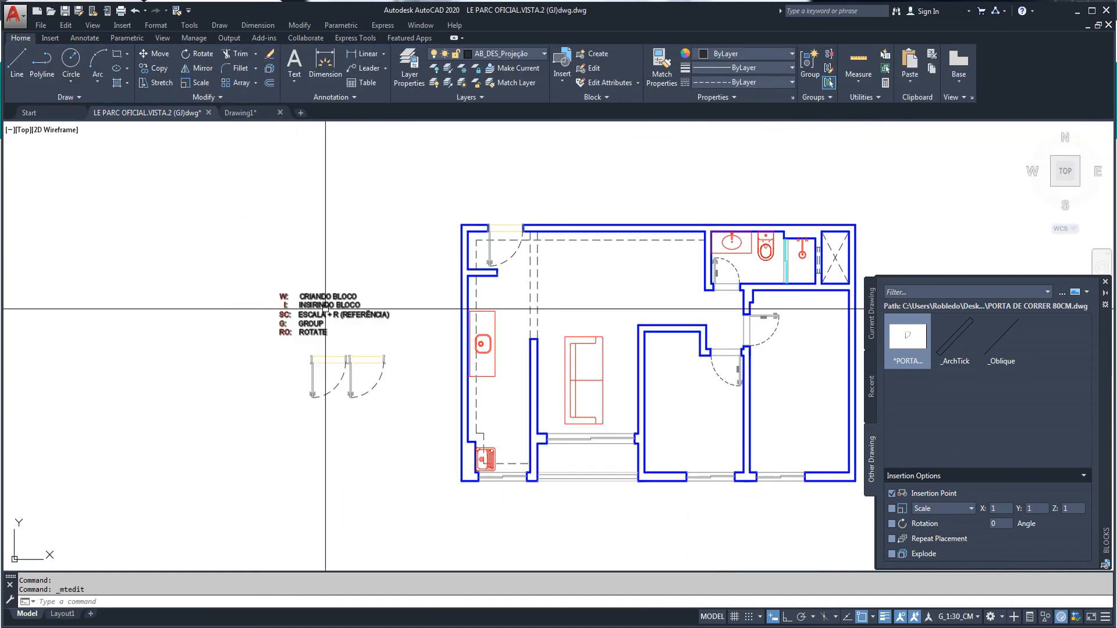
pyautogui.moveTo(293, 260); pyautogui.dragTo(52, 192, button='middle')
pyautogui.scroll(5, 376, 358)
pyautogui.write('RO')
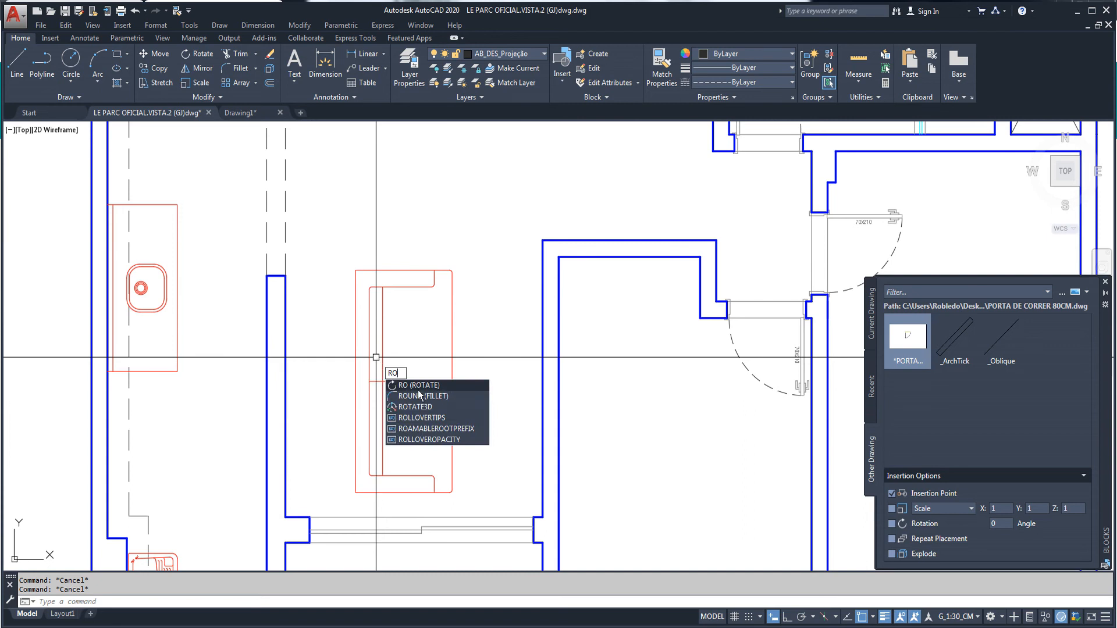
pyautogui.press('Return')
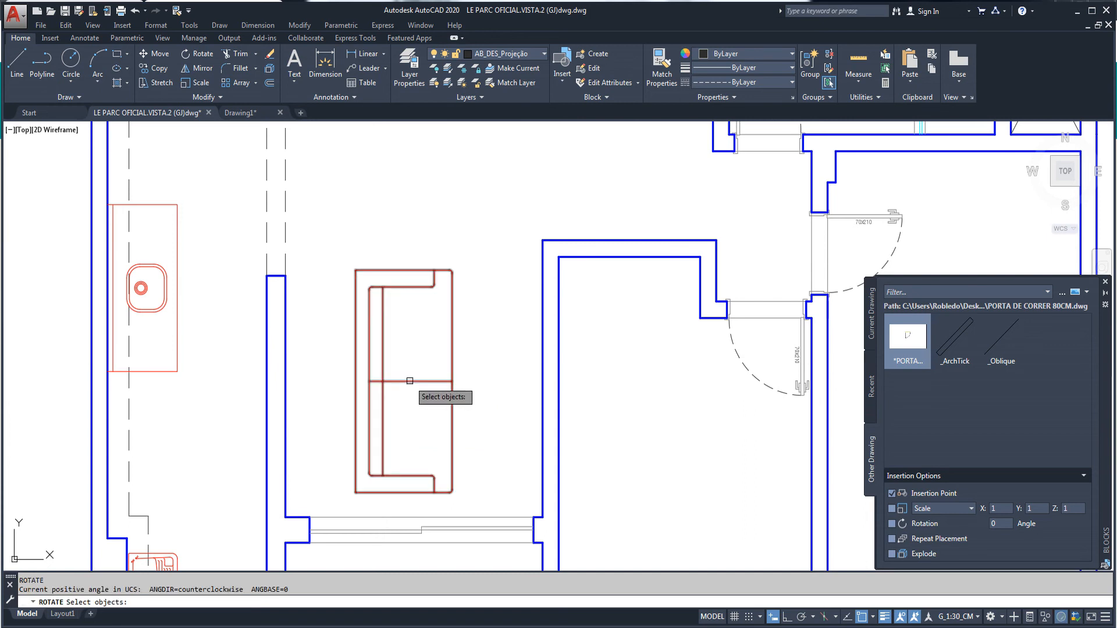
pyautogui.click(411, 380)
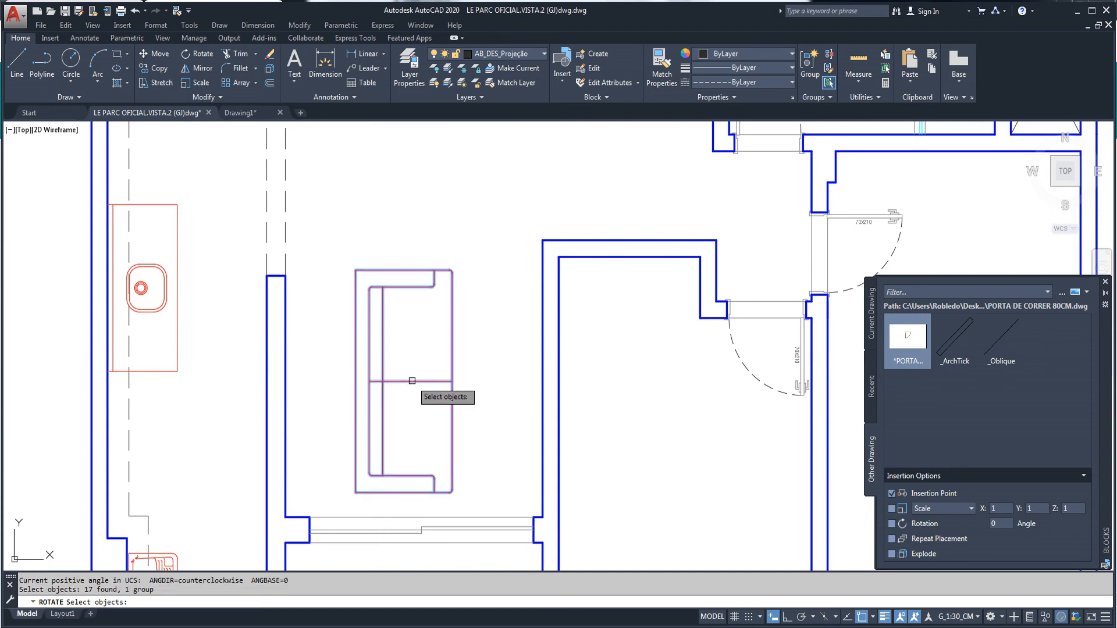
pyautogui.press('Return')
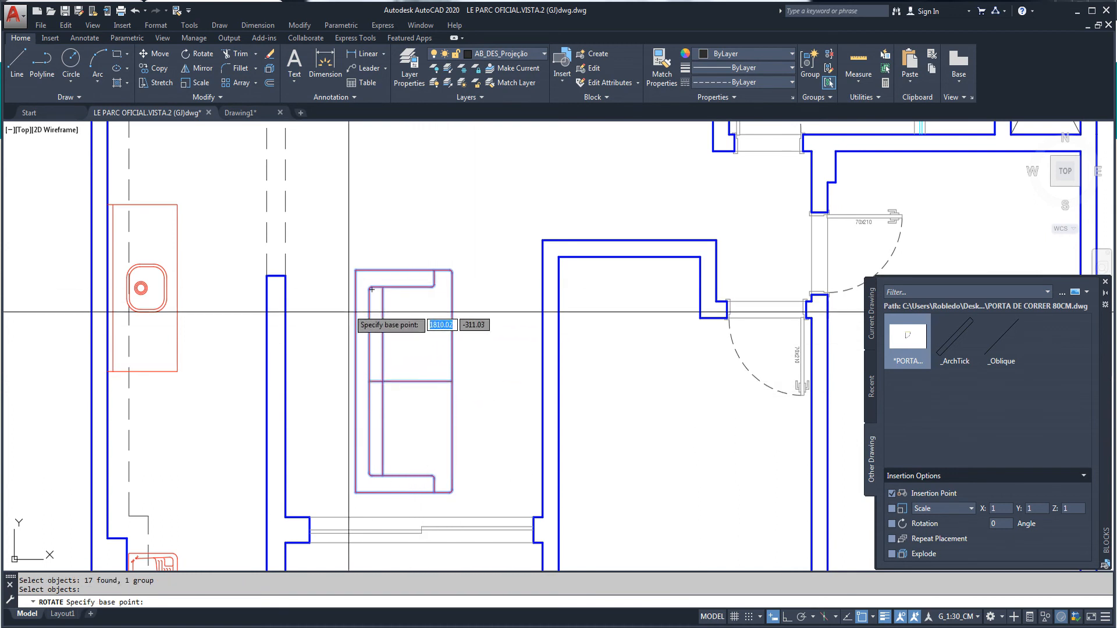
pyautogui.click(411, 381)
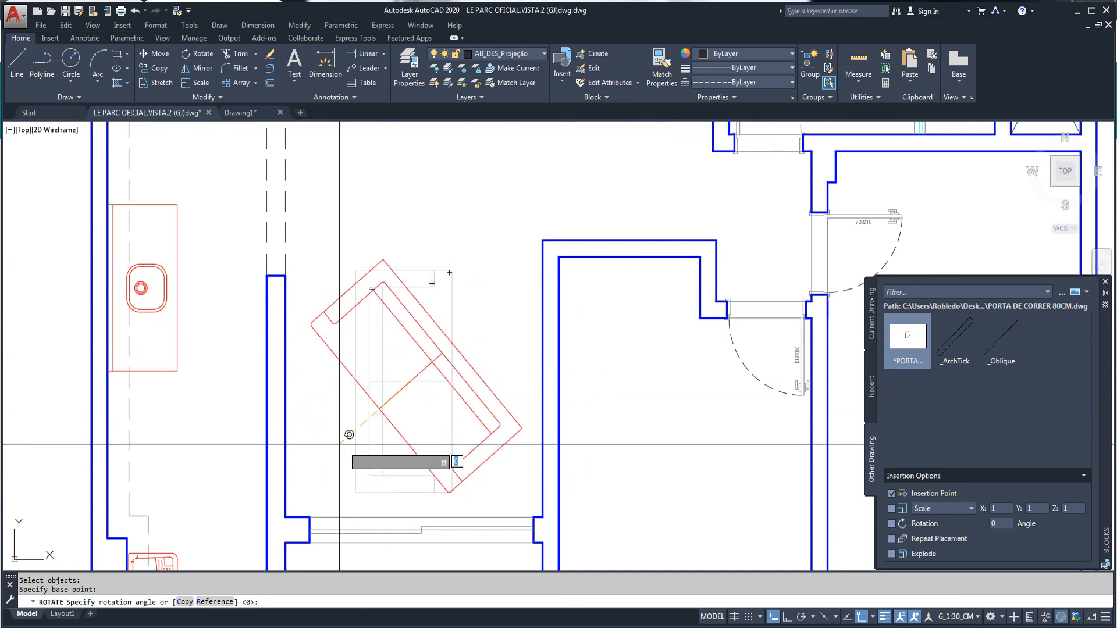
pyautogui.press('F8')
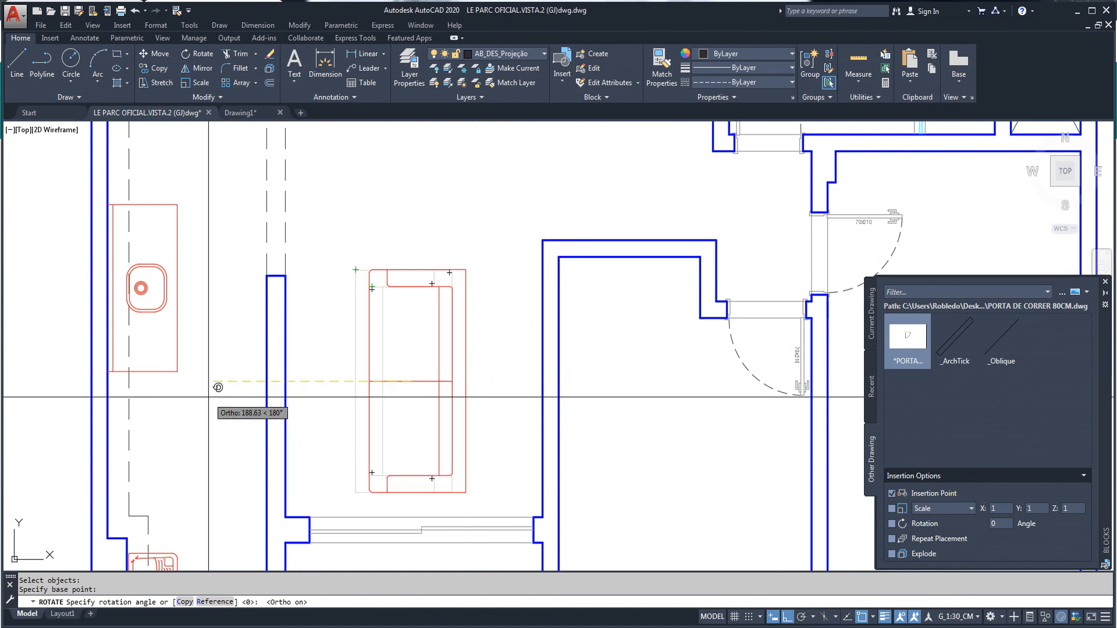
pyautogui.press('Return')
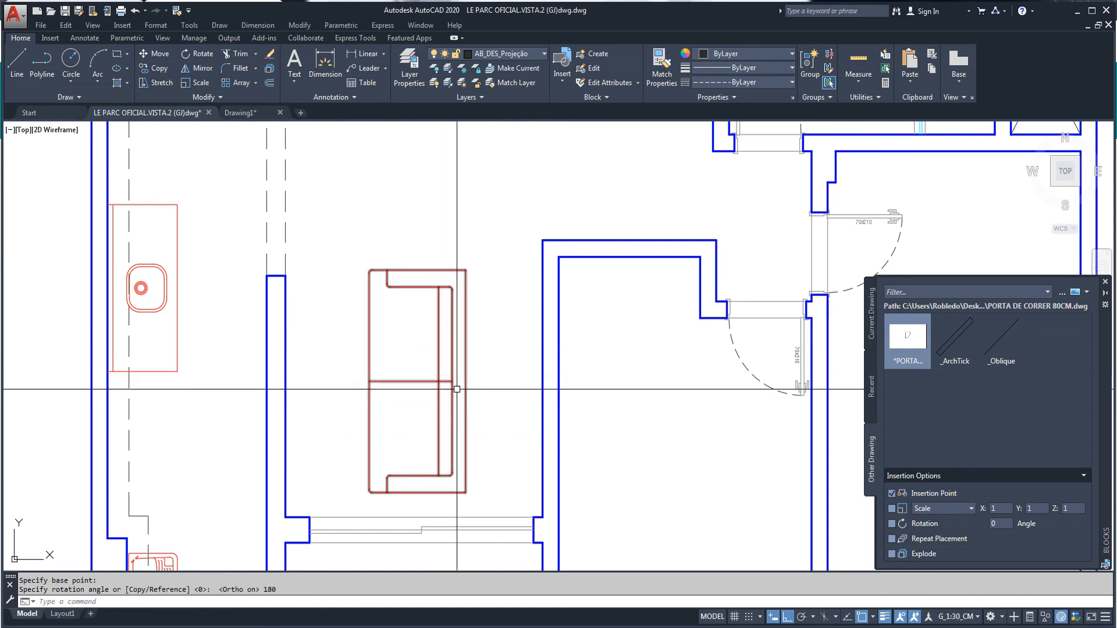
# Step: Move the sofa group by its upper back corner onto the upper corner of the adjacent living room wall
pyautogui.moveTo(464, 386); pyautogui.dragTo(423, 366, button='middle')
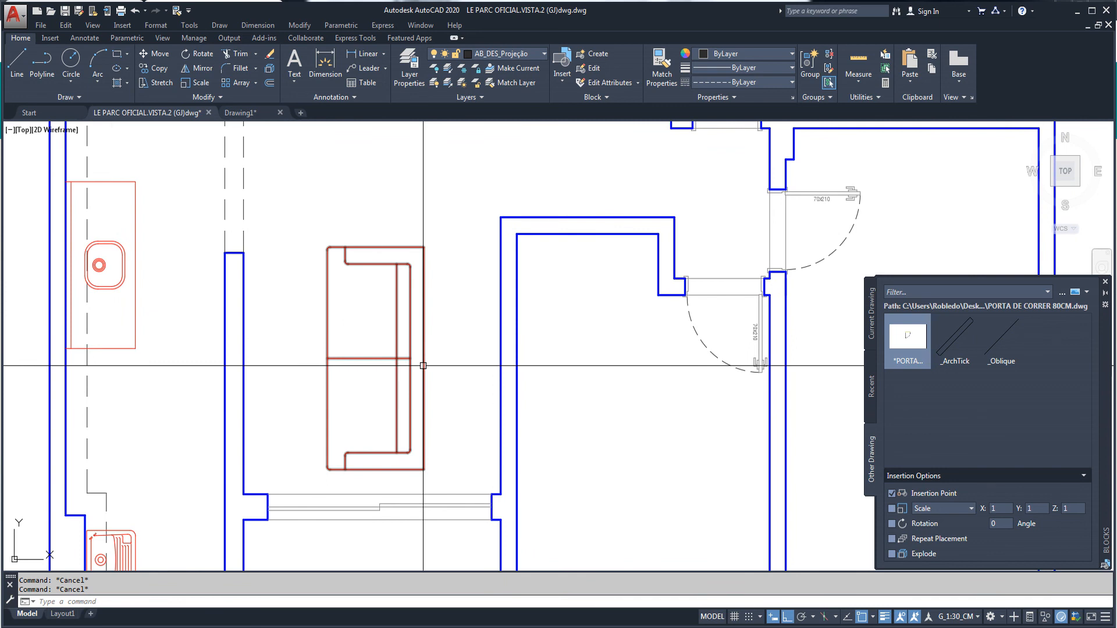
pyautogui.write('M')
pyautogui.press('Return')
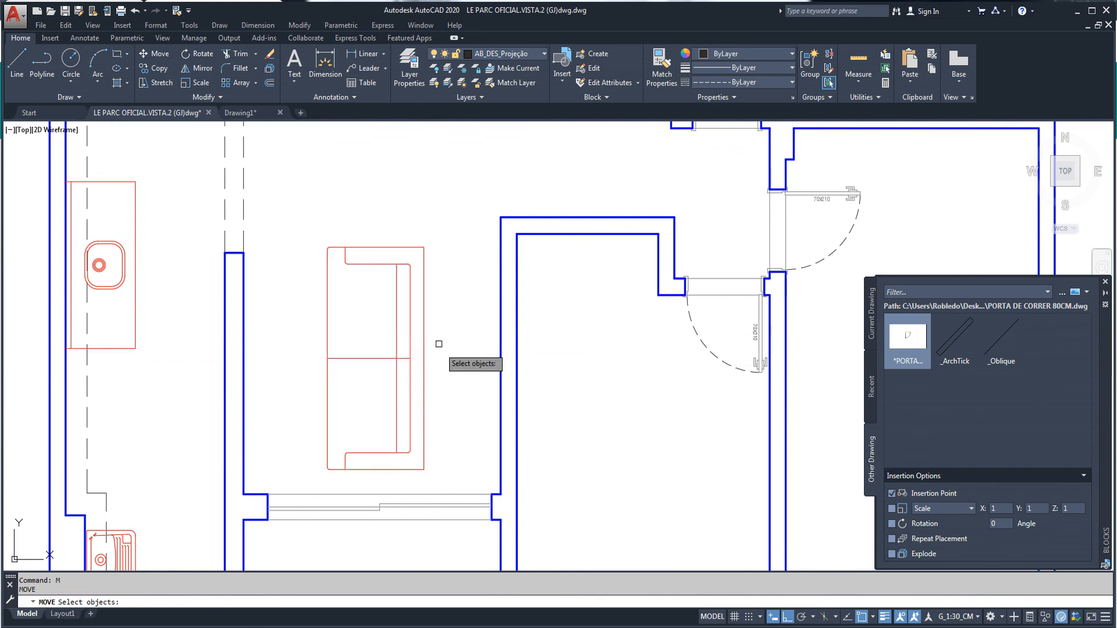
pyautogui.click(424, 256)
pyautogui.press('Return')
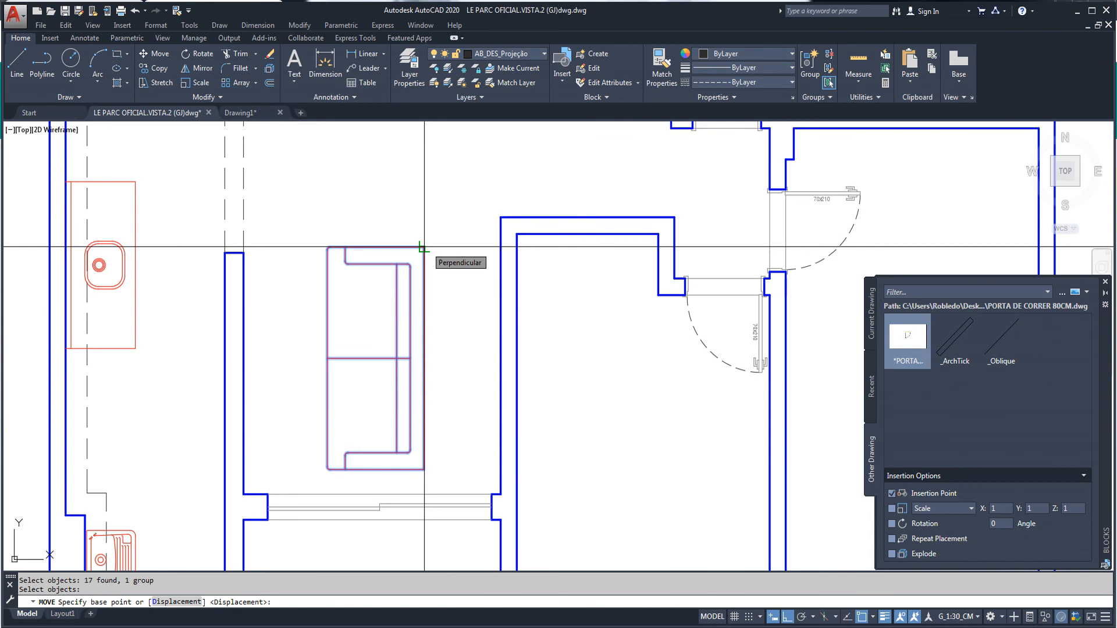
pyautogui.click(422, 247)
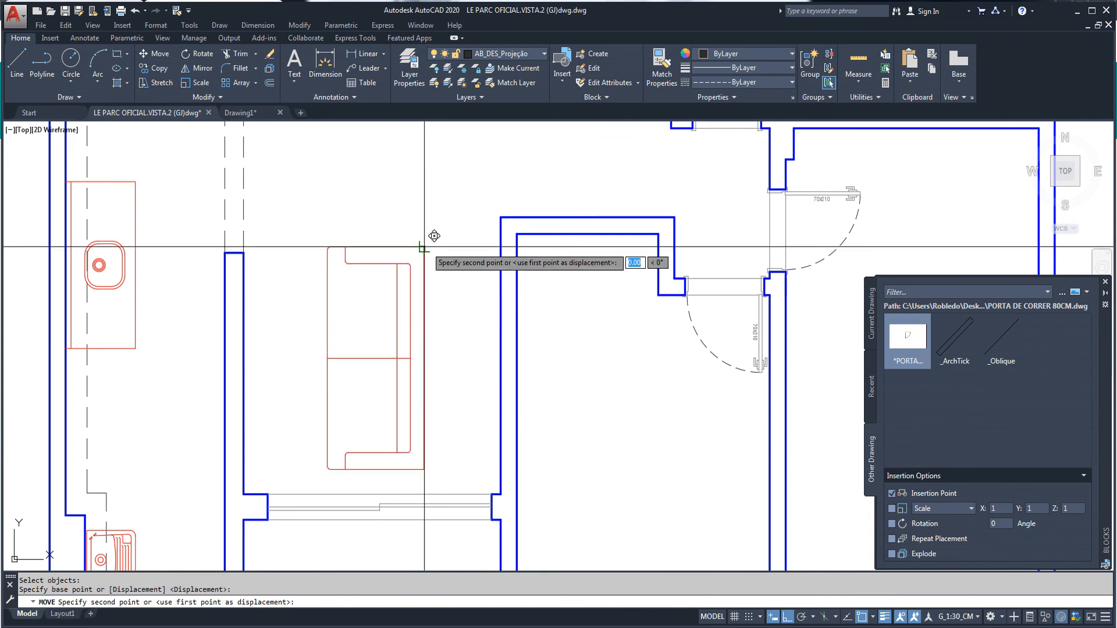
pyautogui.click(499, 217)
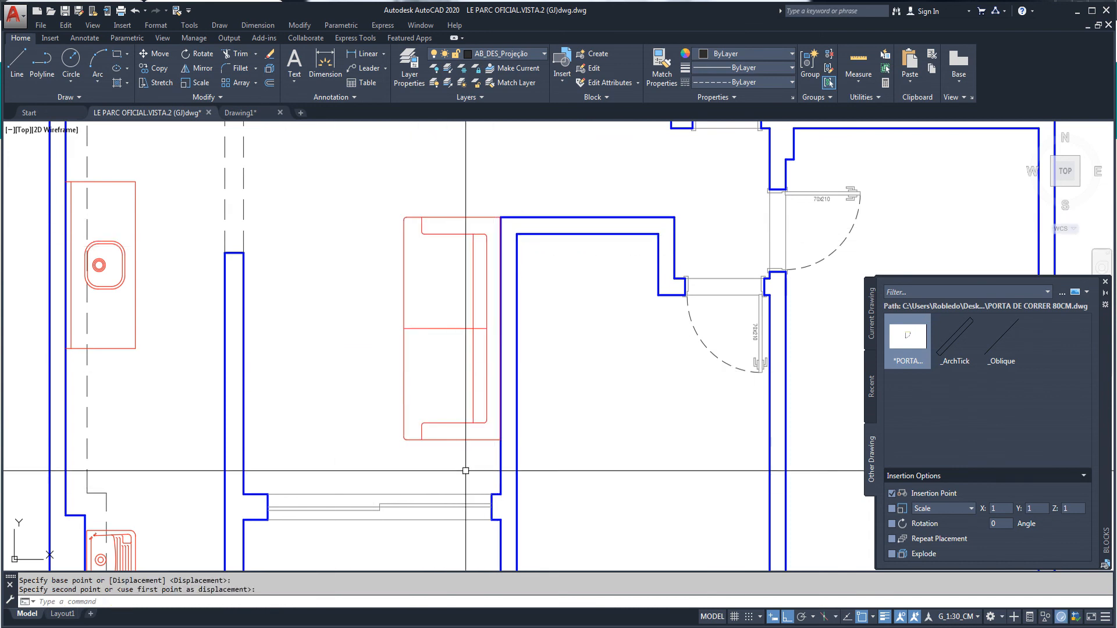
# Step: Move the sofa group about 22 units straight down along the living room wall, with Ortho on
pyautogui.press('Return')
pyautogui.click(427, 440)
pyautogui.press('Return')
pyautogui.click(339, 297)
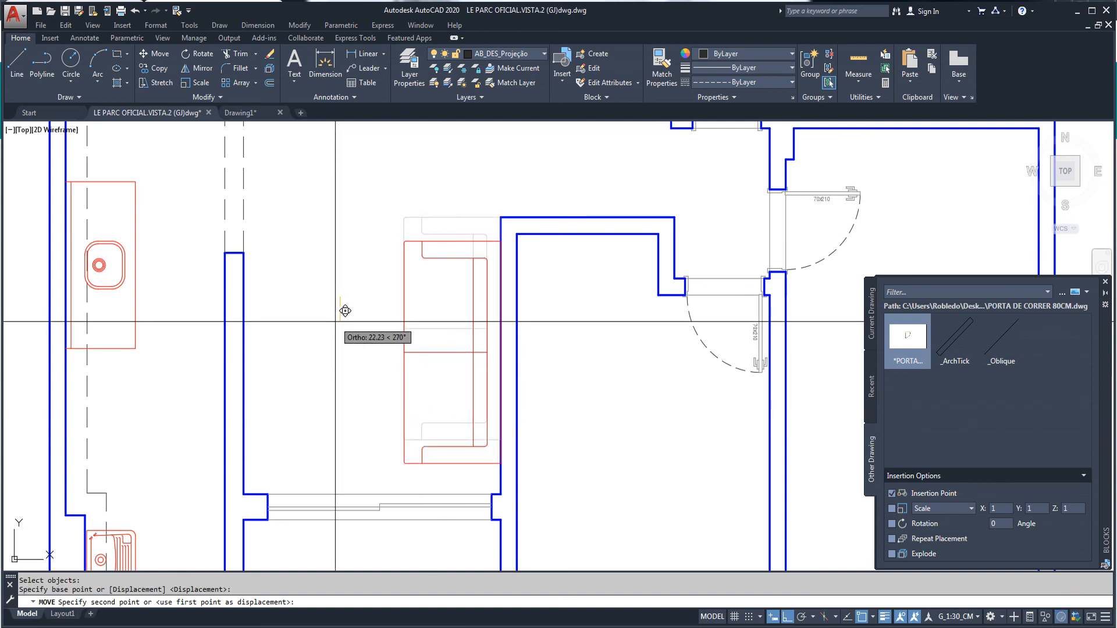
pyautogui.click(345, 312)
# Step: Move the sofa group 5 units horizontally away from the living room wall behind its back
pyautogui.press('Return')
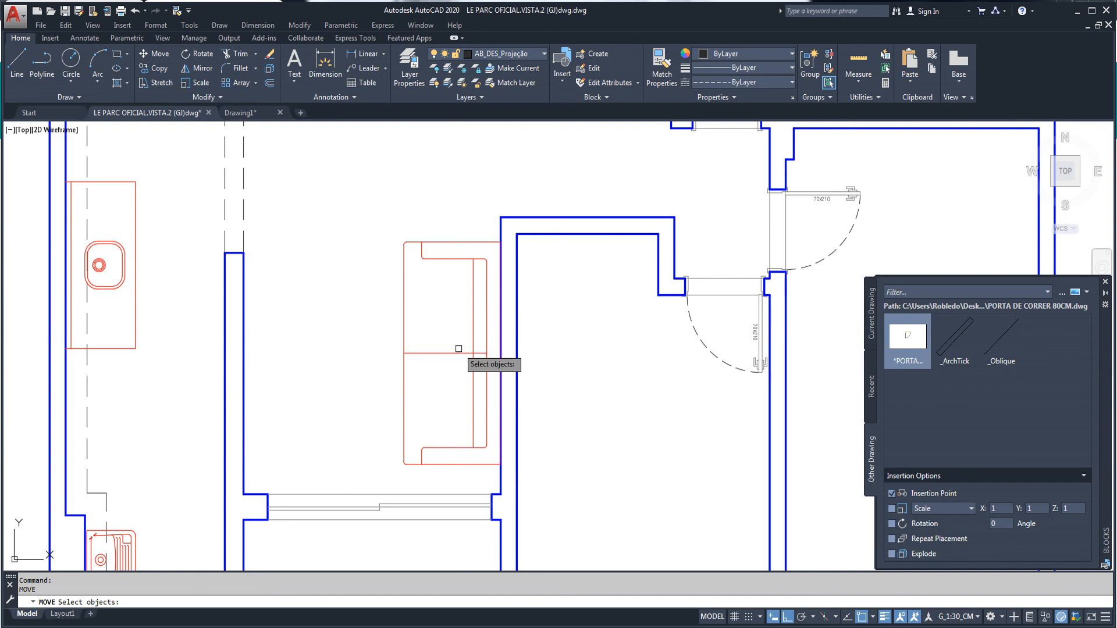
pyautogui.press('Return')
pyautogui.click(605, 354)
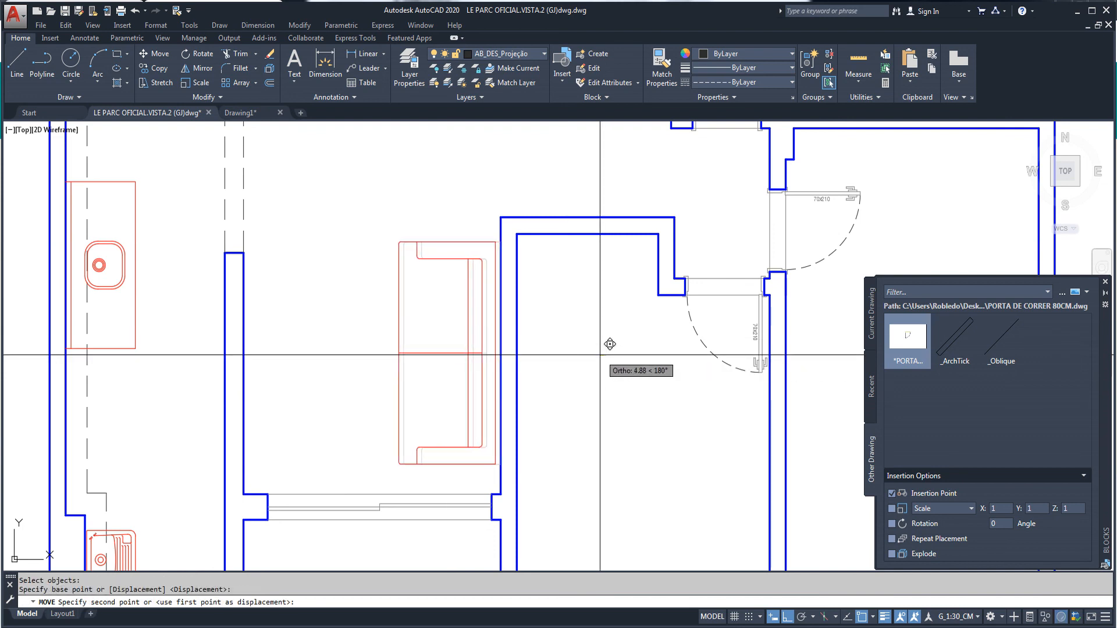
pyautogui.write('5')
pyautogui.press('Return')
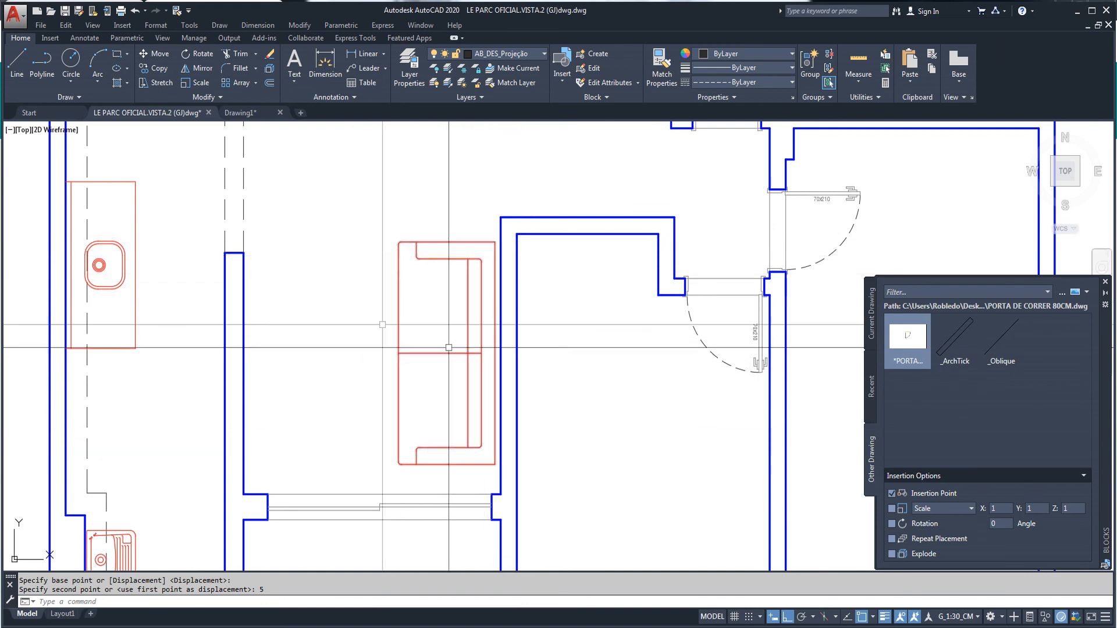
# Step: Review the whole floor plan with its placed doors and sofa, together with the command list beside it
pyautogui.scroll(-2, 457, 330)
pyautogui.moveTo(545, 380)
pyautogui.mouseDown(button='middle')
pyautogui.moveTo(542, 450)
pyautogui.moveTo(459, 419)
pyautogui.moveTo(499, 378)
pyautogui.moveTo(483, 402)
pyautogui.mouseUp(button='middle')
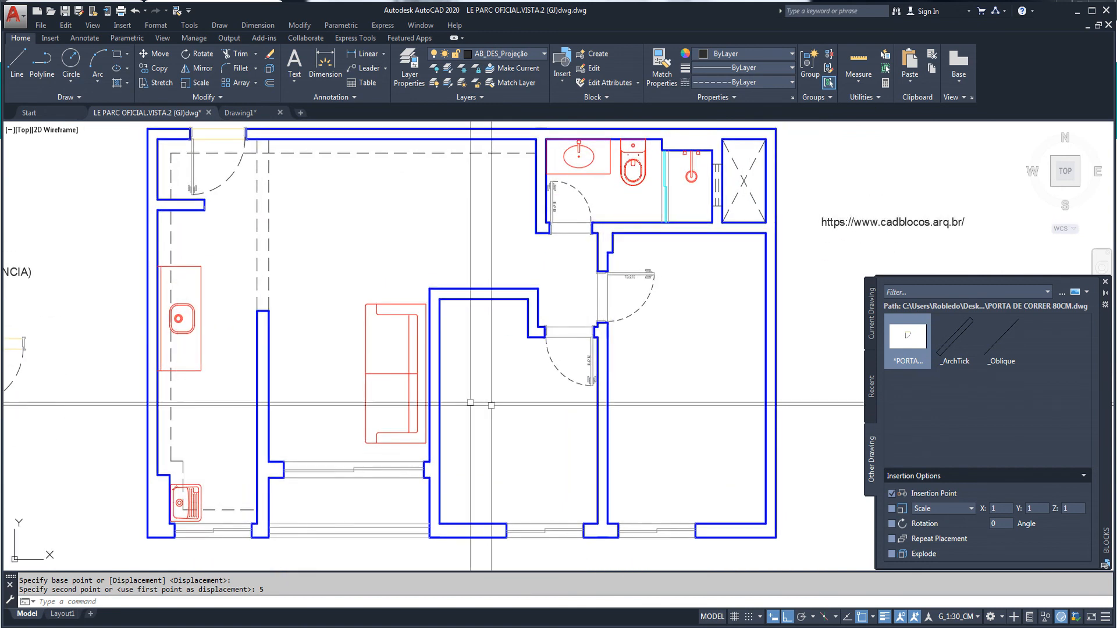
pyautogui.moveTo(465, 336); pyautogui.dragTo(647, 327, button='middle')
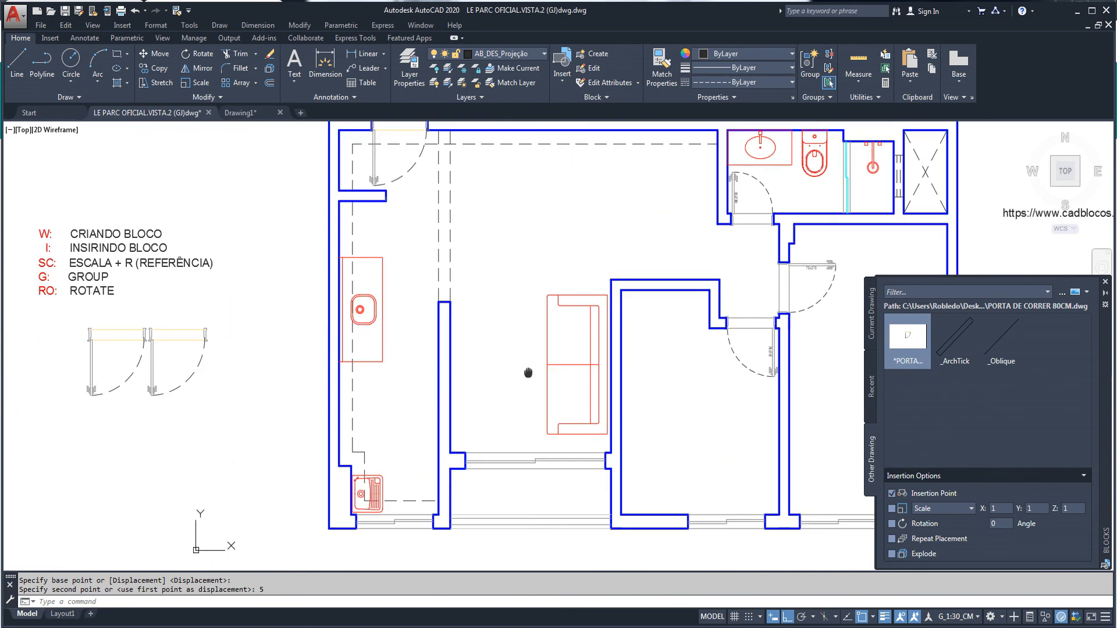
pyautogui.moveTo(670, 252); pyautogui.dragTo(579, 280, button='middle')
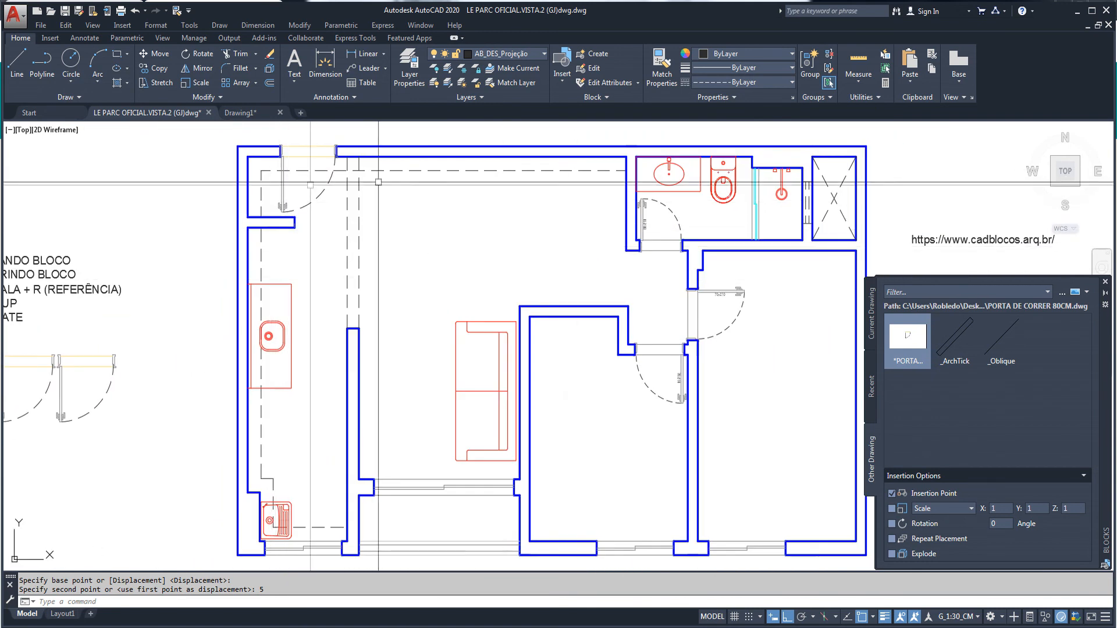
pyautogui.moveTo(569, 376); pyautogui.dragTo(545, 380, button='middle')
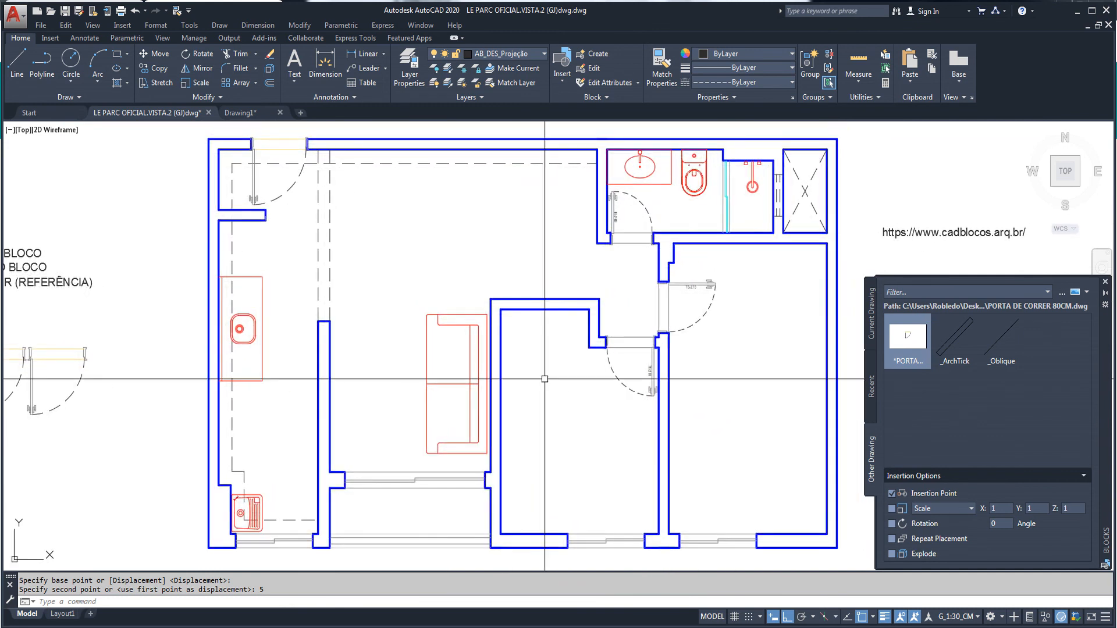
pyautogui.scroll(-2, 499, 367)
pyautogui.scroll(2, 103, 310)
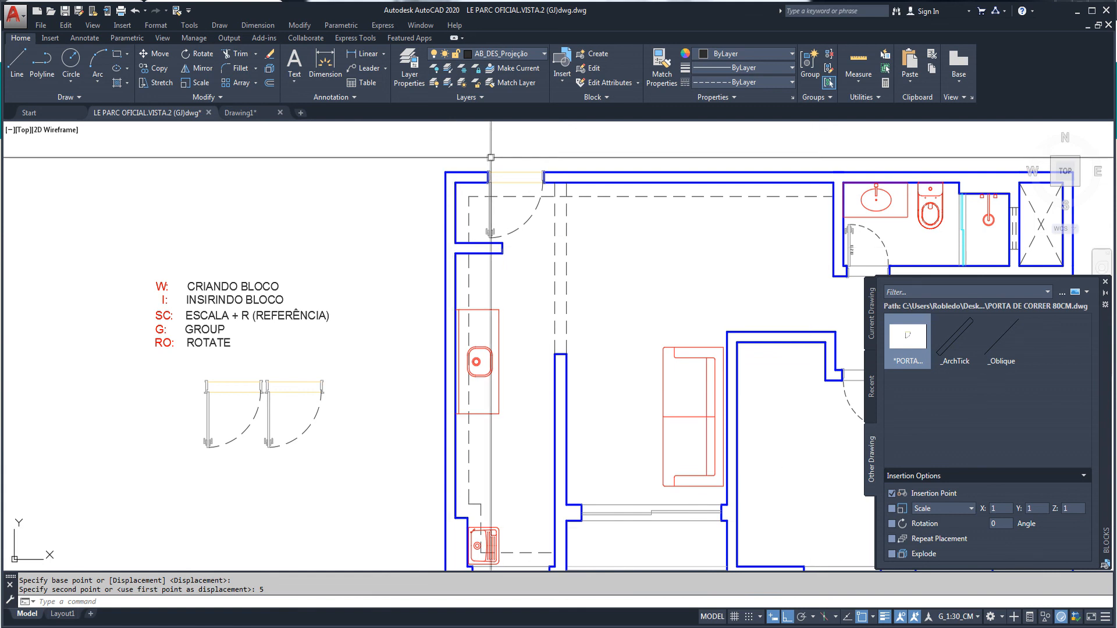
pyautogui.moveTo(606, 324)
pyautogui.mouseDown(button='middle')
pyautogui.moveTo(364, 291)
pyautogui.moveTo(481, 302)
pyautogui.mouseUp(button='middle')
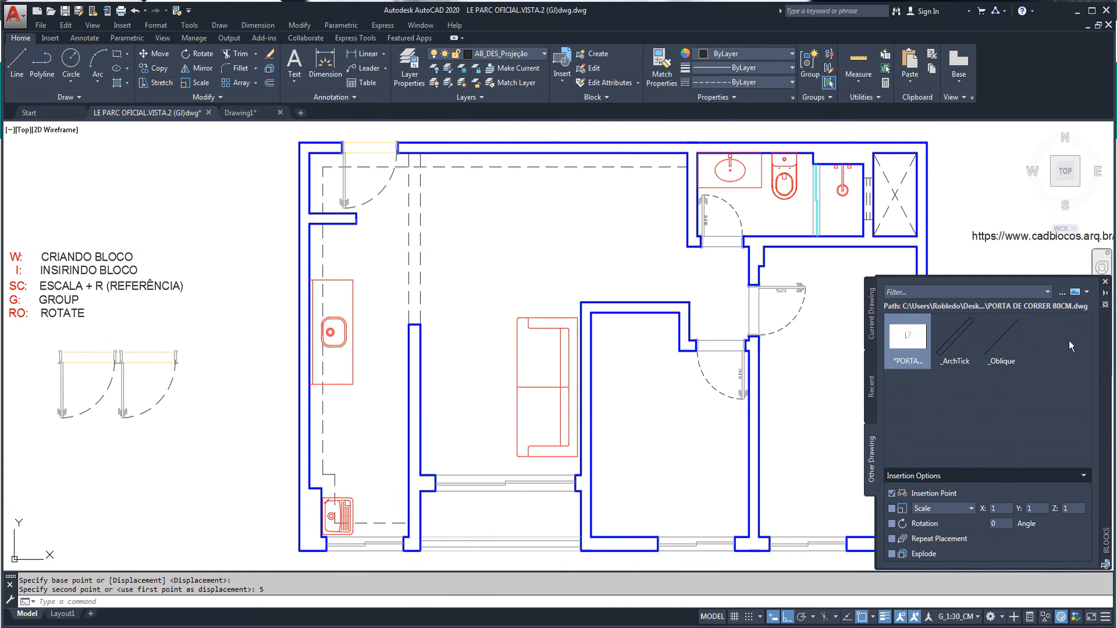
# Step: Close the Blocks palette so that the floor plan is unobstructed
pyautogui.click(1105, 282)
pyautogui.moveTo(677, 366); pyautogui.dragTo(686, 364, button='middle')
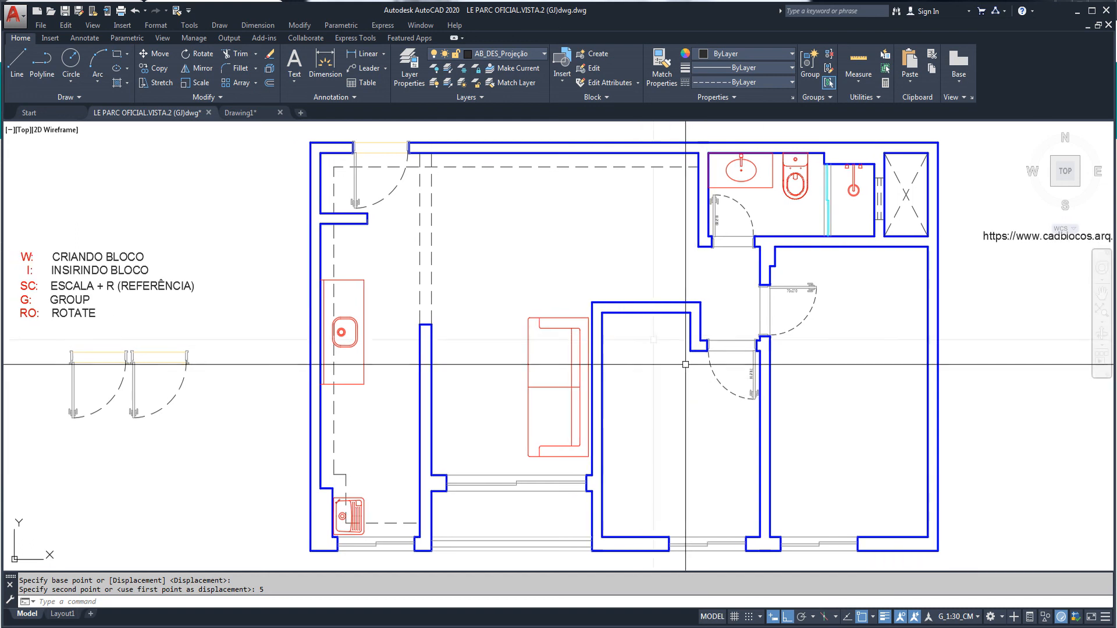